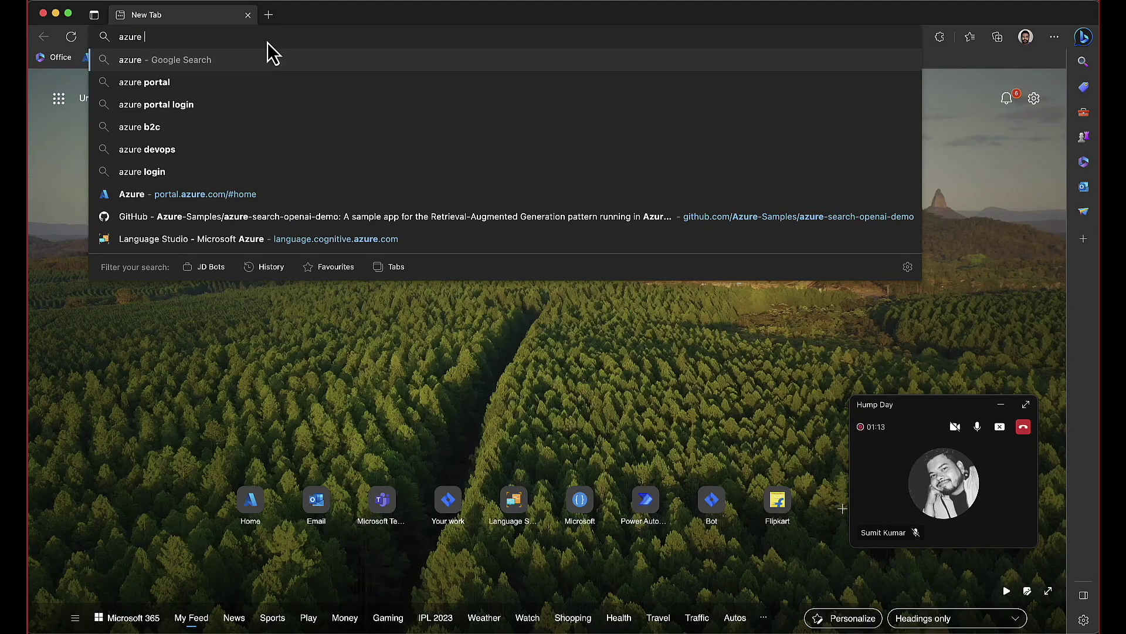
Search for "azure open ai search" and open the Azure-Samples/azure-search-openai-demo repository on GitHub.
type("search")
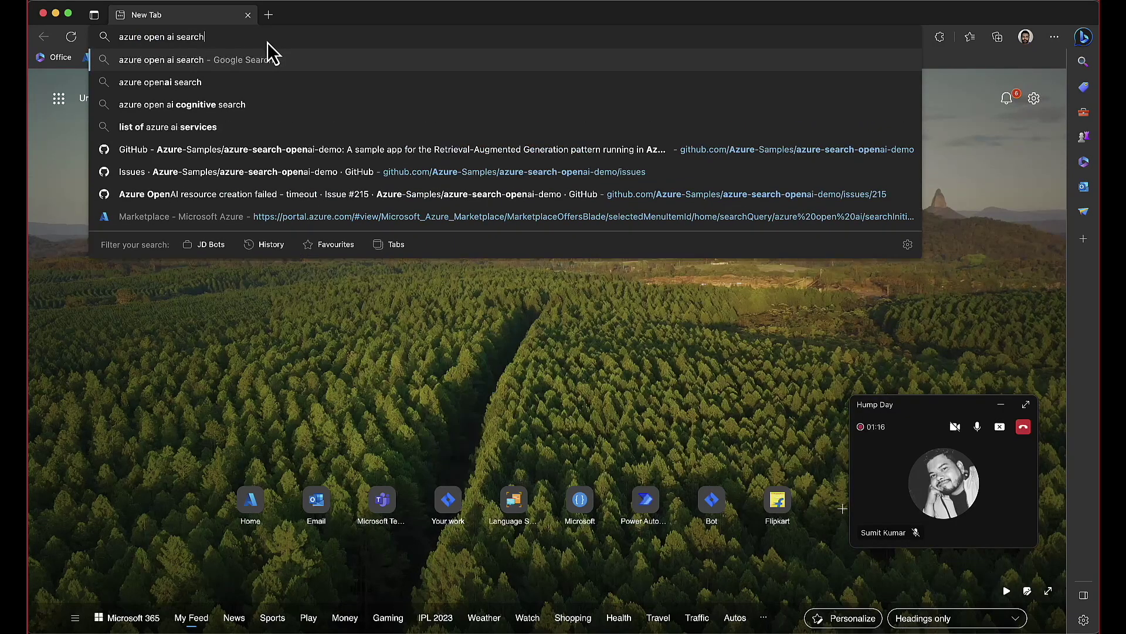
key("Return")
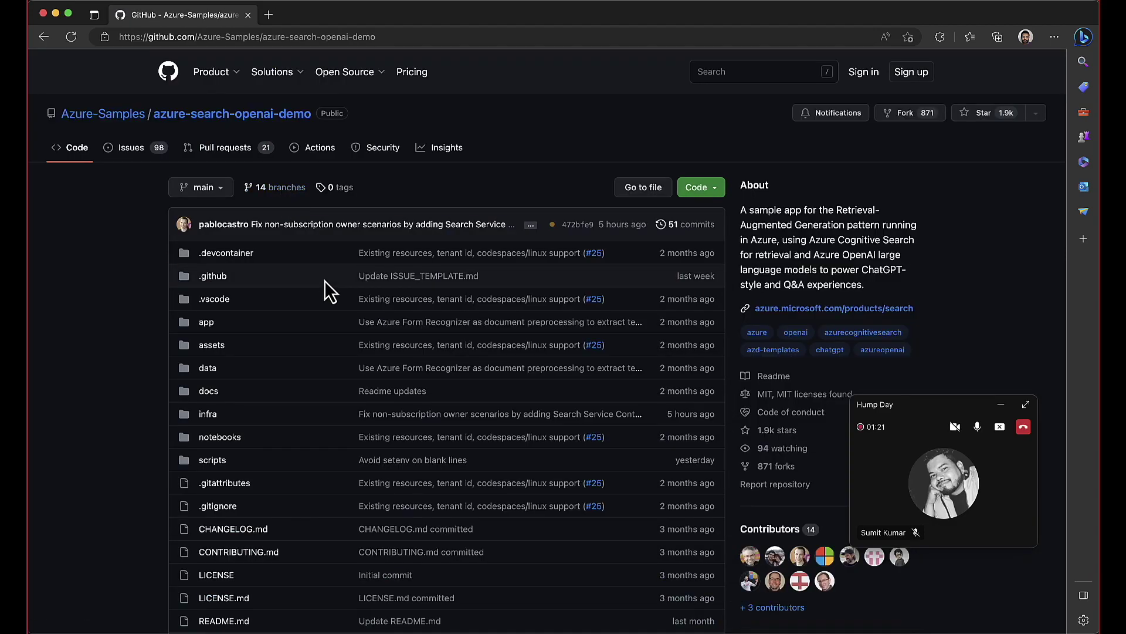
Look through the repository's README, examining the architecture diagram, feature list and sample chat screen.
scroll(325, 281, "down", 10)
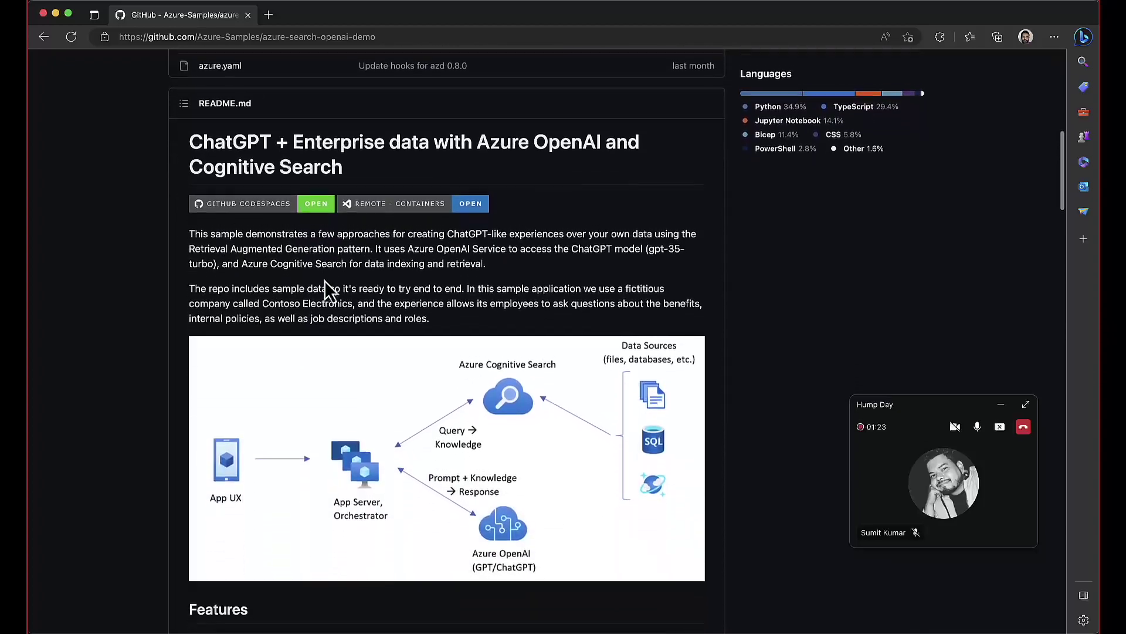
scroll(325, 280, "down", 12)
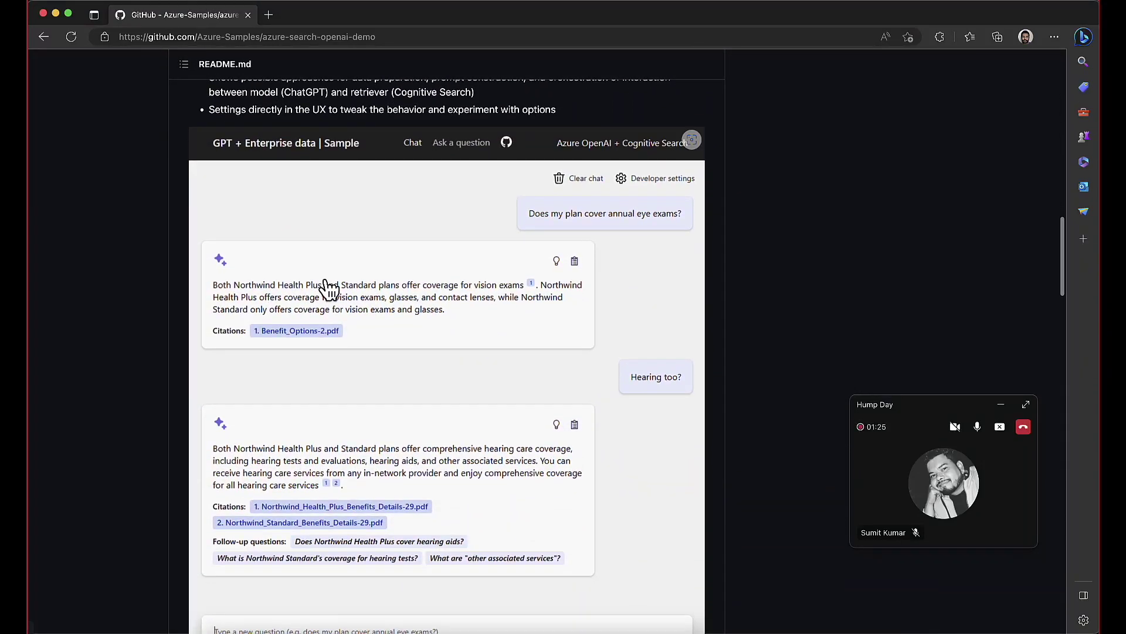
scroll(329, 287, "down", 9)
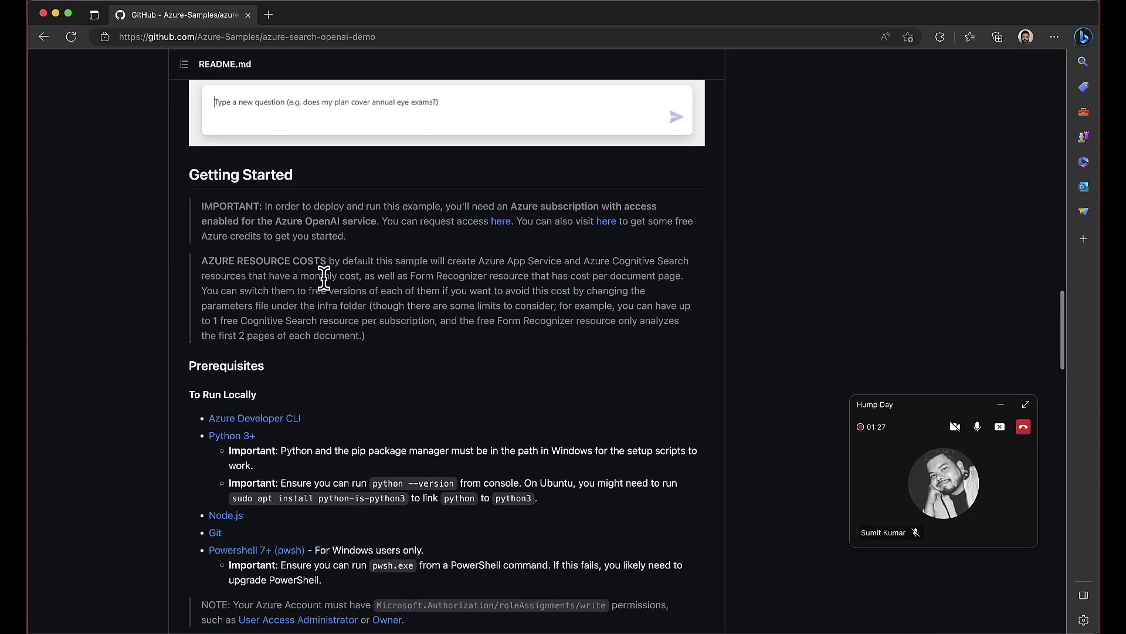
scroll(324, 277, "down", 6)
scroll(325, 288, "up", 20)
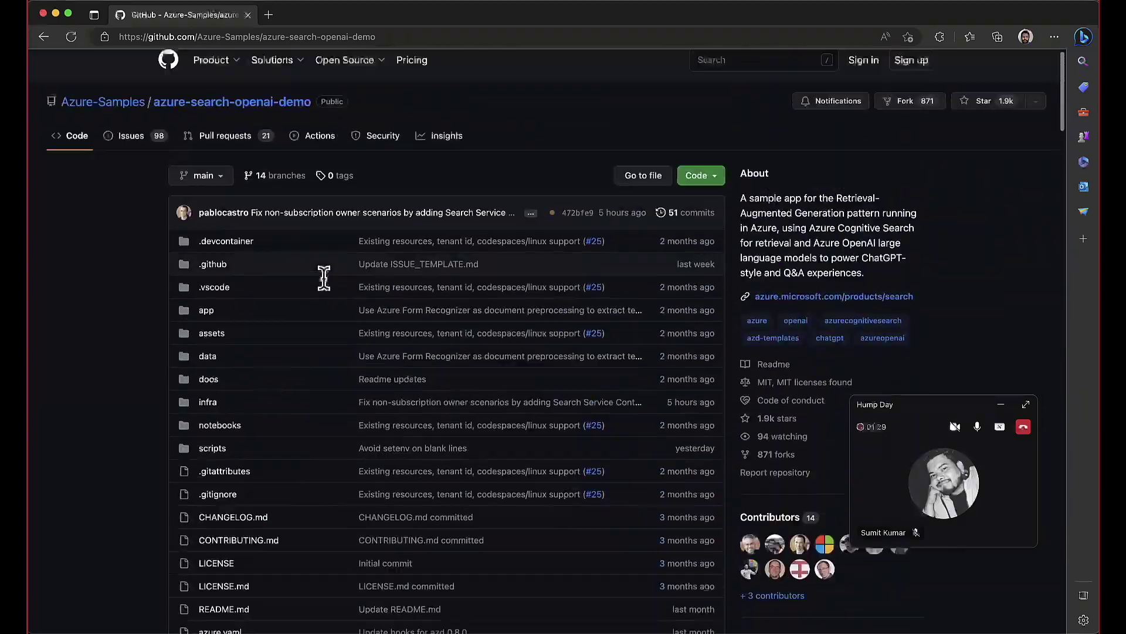
scroll(325, 287, "down", 13)
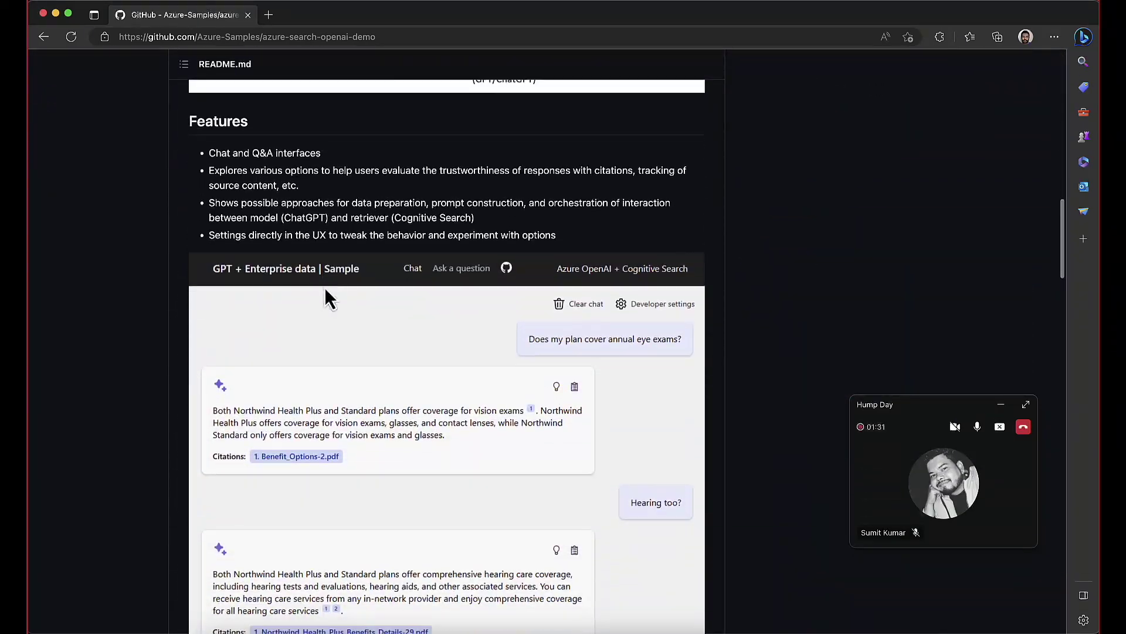
scroll(325, 287, "up", 5)
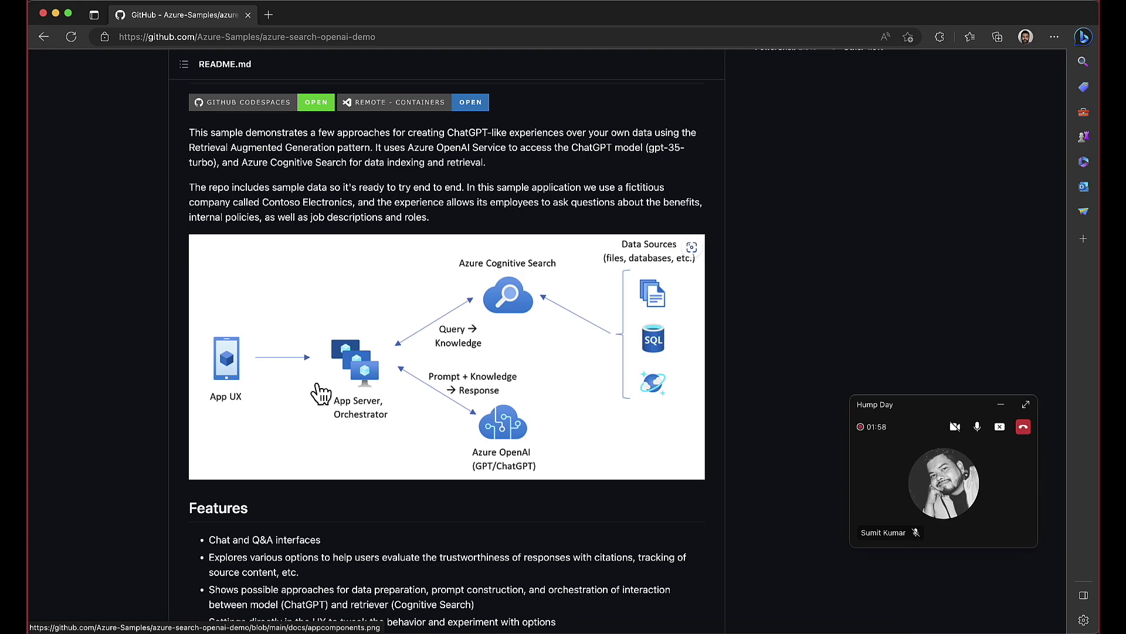
scroll(322, 393, "down", 5)
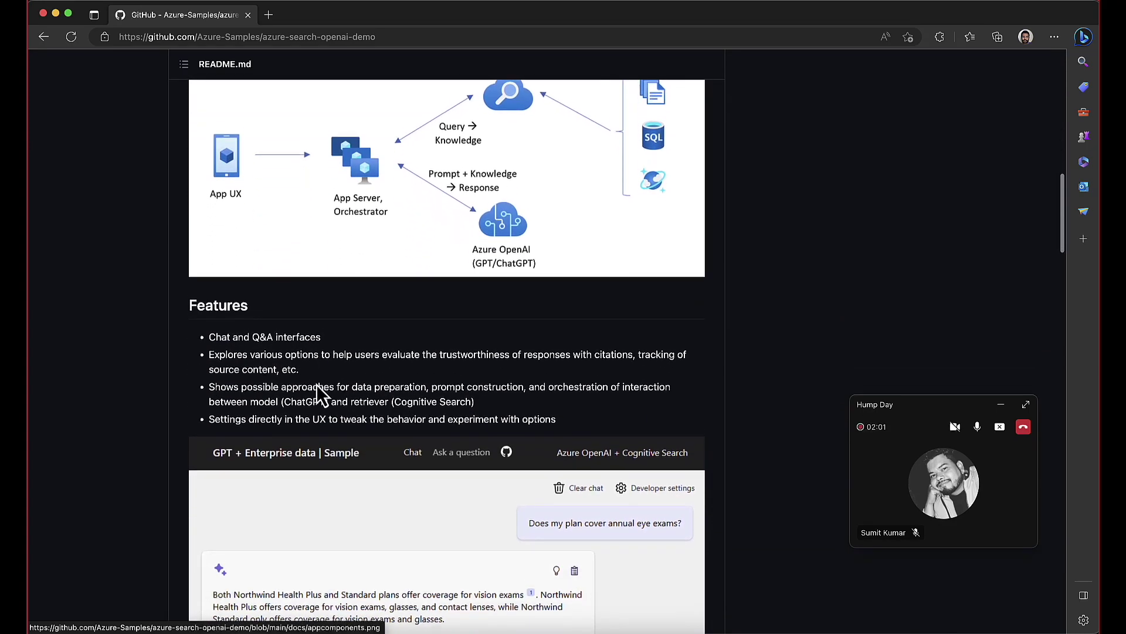
scroll(317, 386, "down", 6)
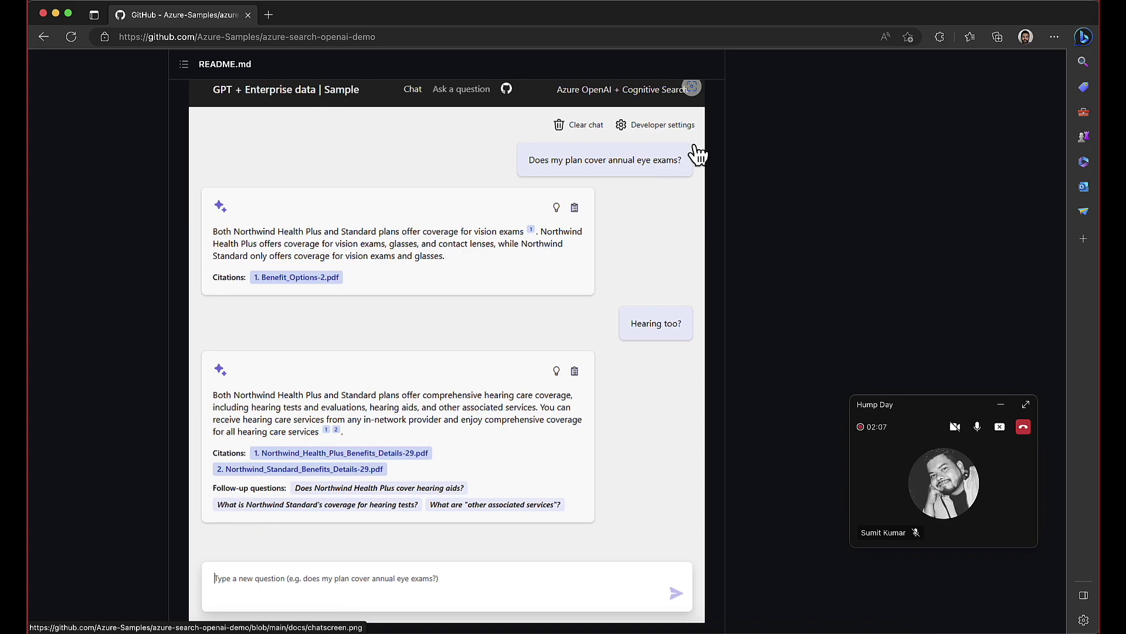
Open the Azure Developer CLI link from the README's prerequisites in a new tab and switch to it.
scroll(698, 153, "down", 11)
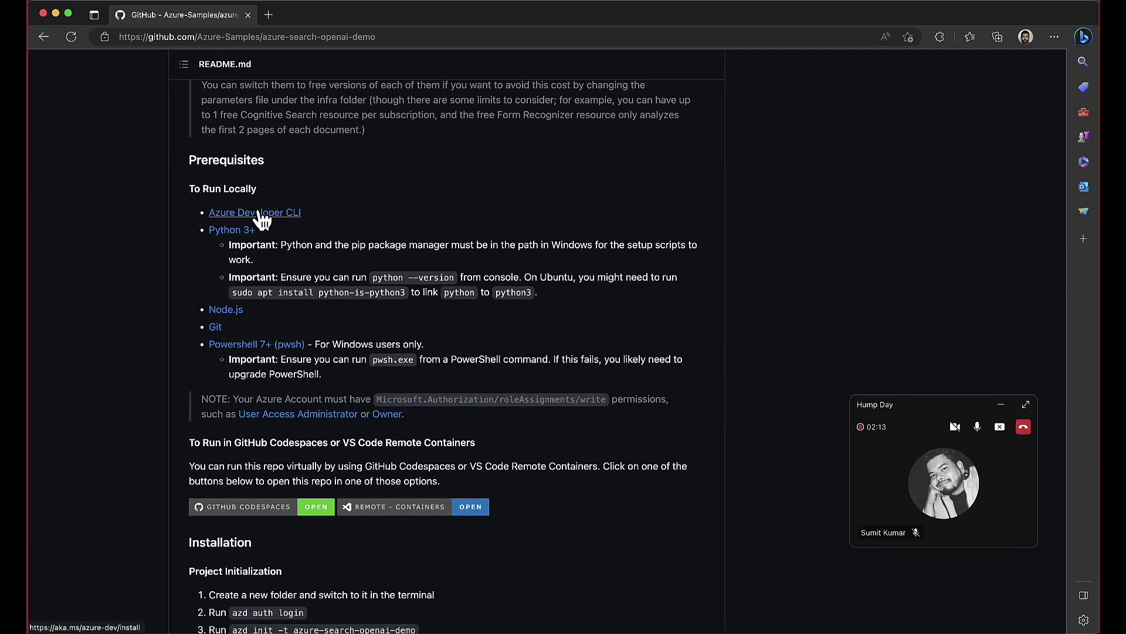
right_click(283, 220)
left_click(291, 221)
left_click(312, 16)
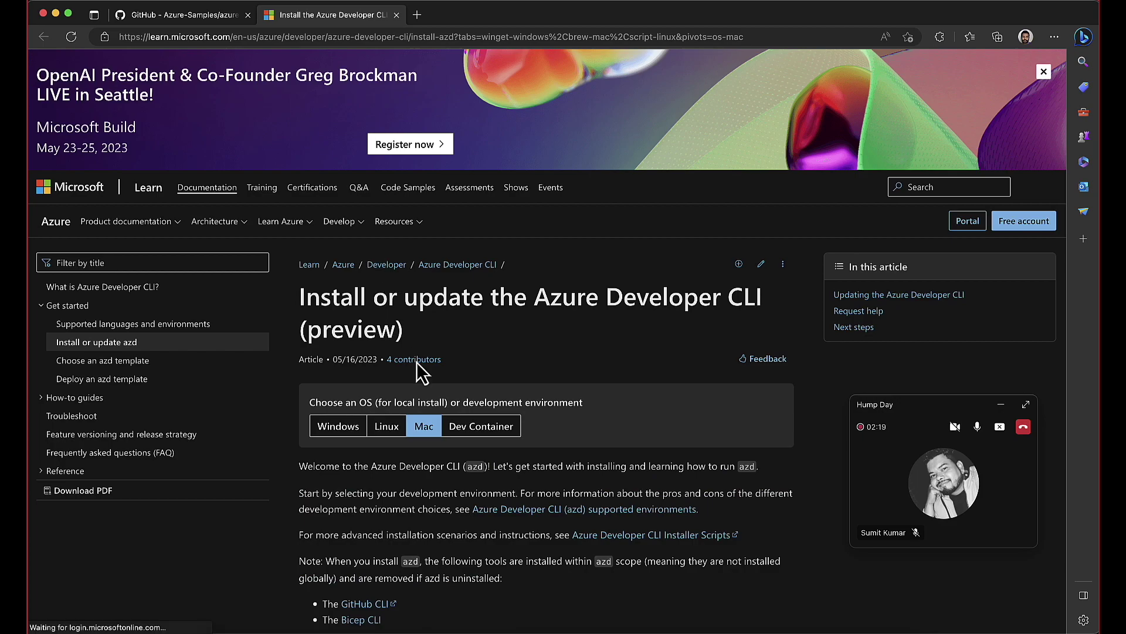
Examine the Azure Developer CLI installation instructions for Mac, including the Homebrew install command.
scroll(447, 455, "down", 12)
scroll(447, 455, "up", 5)
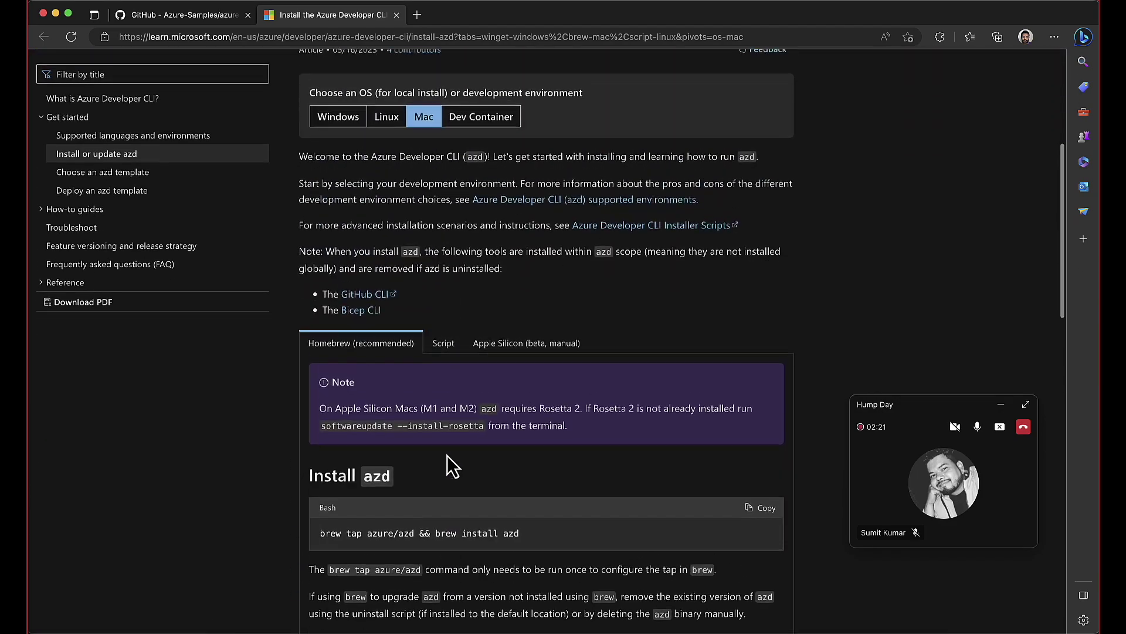
left_click(348, 136)
left_click(426, 126)
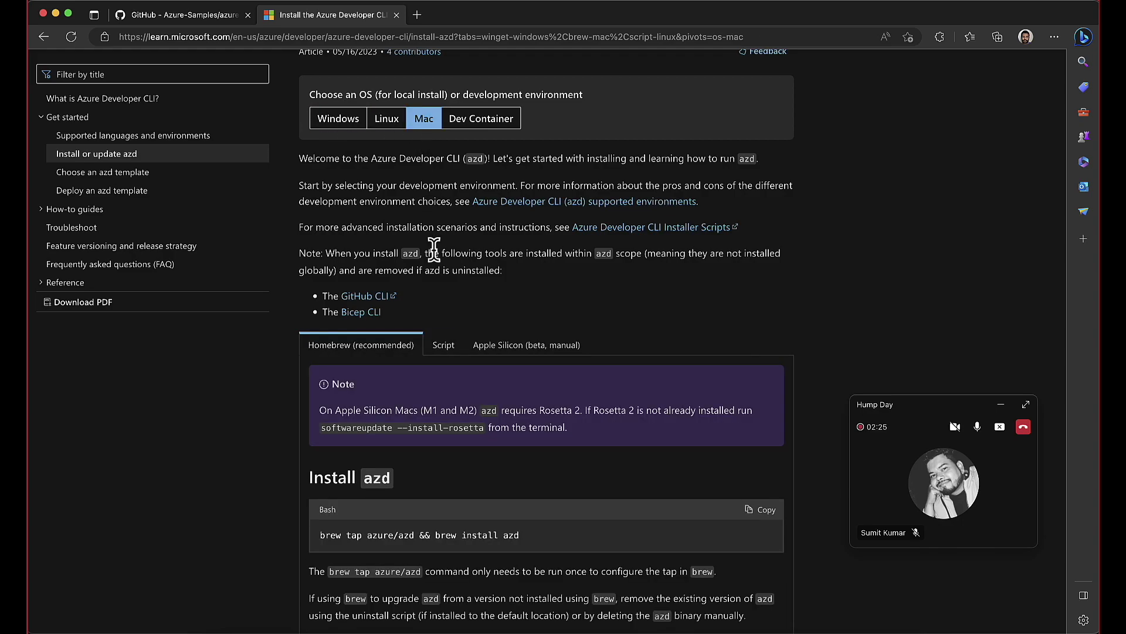
Return to the GitHub README and read the local prerequisites, including the Python notes and the required Azure account permission.
left_click(194, 22)
scroll(327, 282, "down", 2)
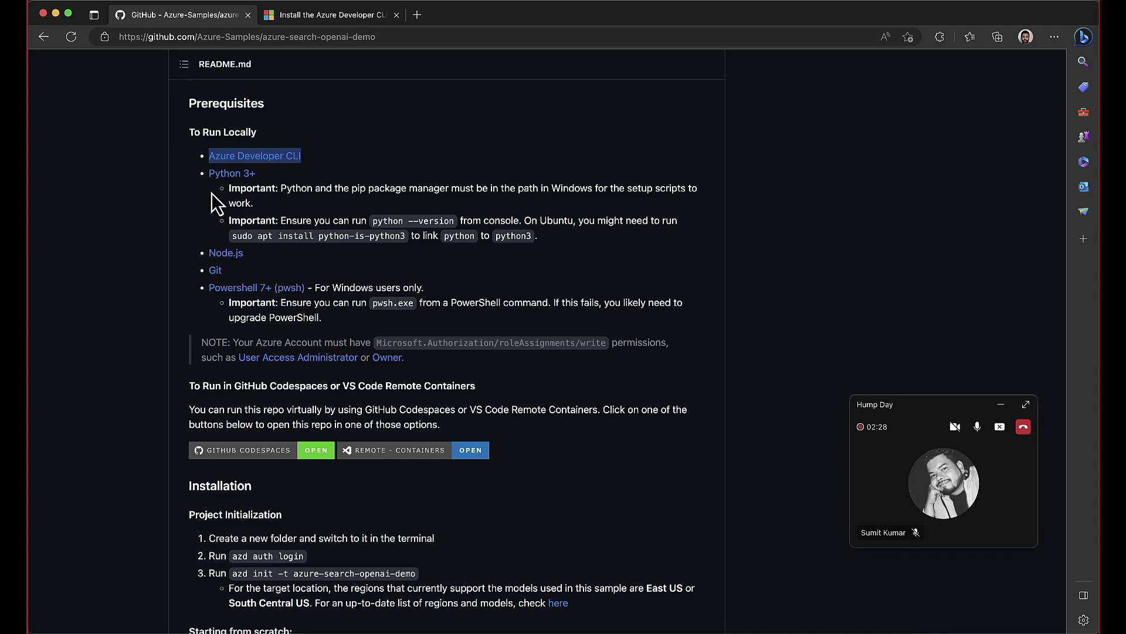
left_click(229, 193)
left_click_drag(229, 188, 545, 244)
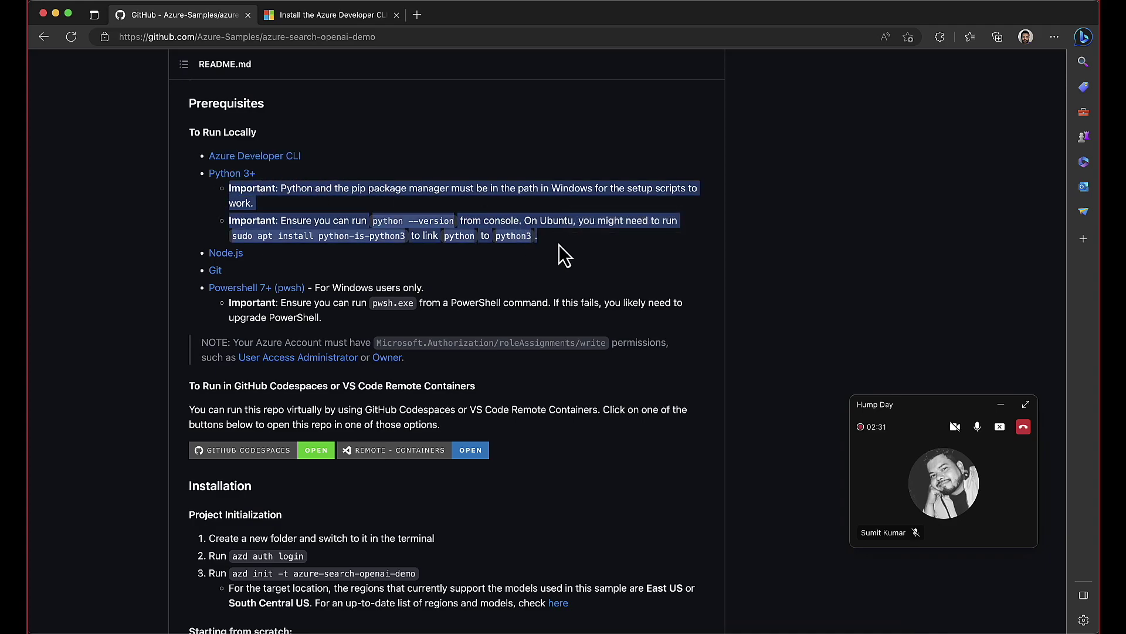
left_click(558, 244)
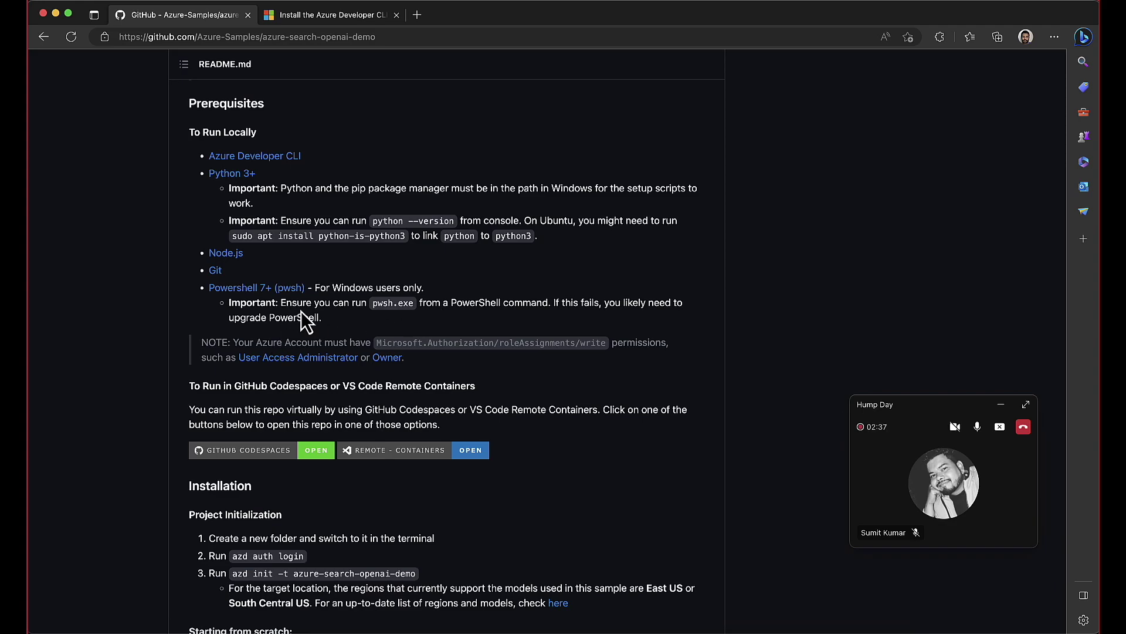
scroll(301, 311, "down", 2)
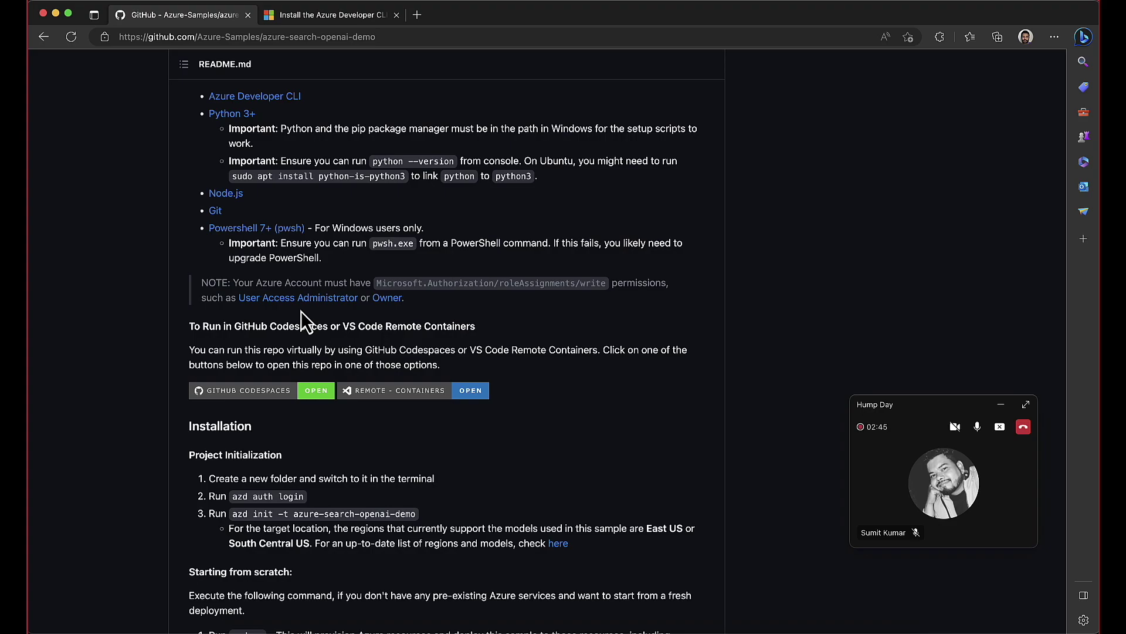
left_click_drag(377, 283, 605, 279)
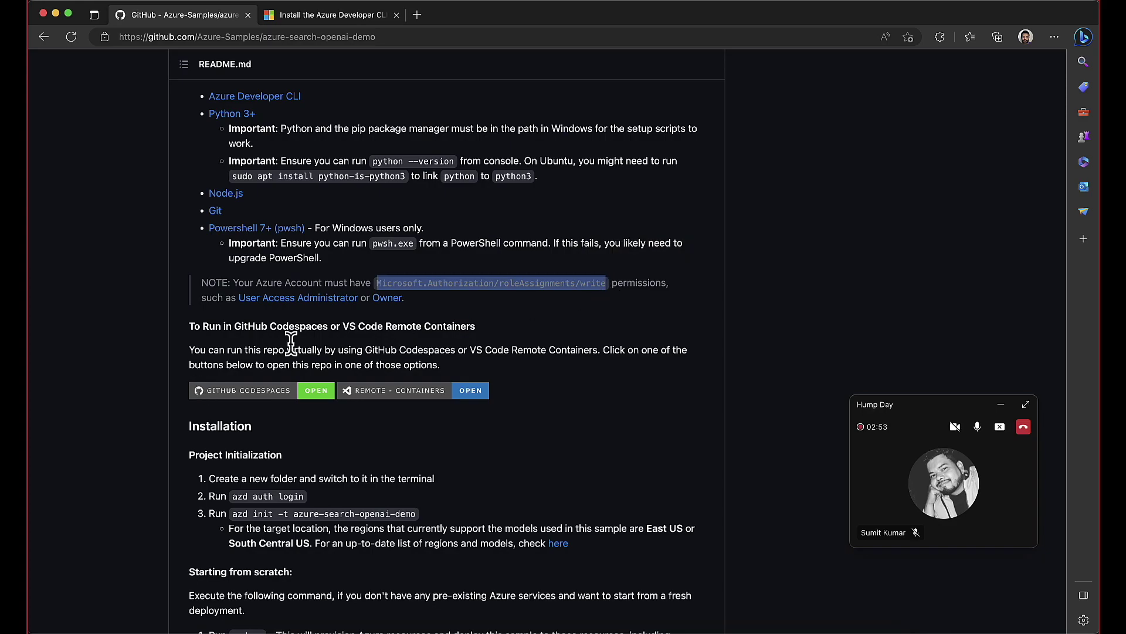
Read the README's Codespaces option and Project Initialization instructions, highlighting the azd auth login command.
scroll(305, 346, "down", 3)
left_click(316, 190)
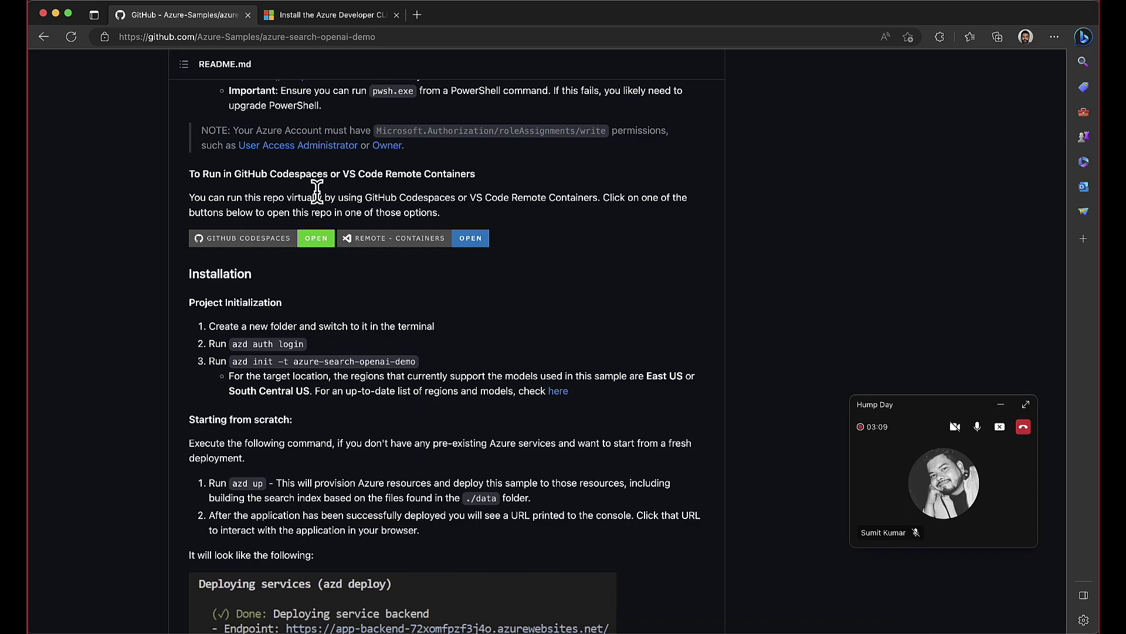
scroll(328, 222, "down", 2)
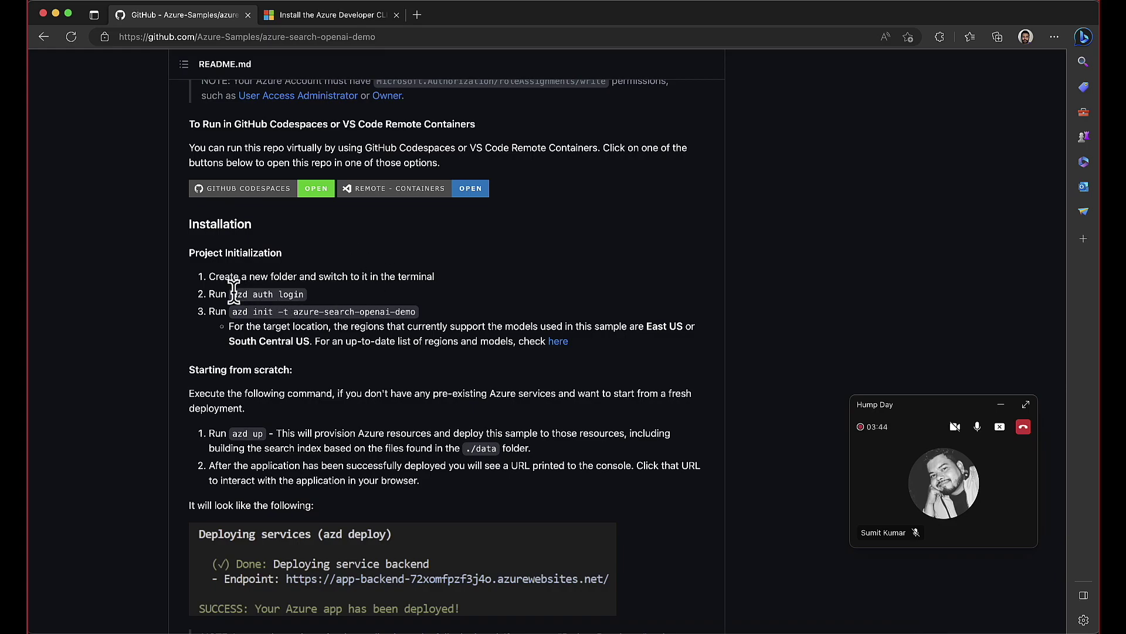
left_click_drag(233, 294, 310, 296)
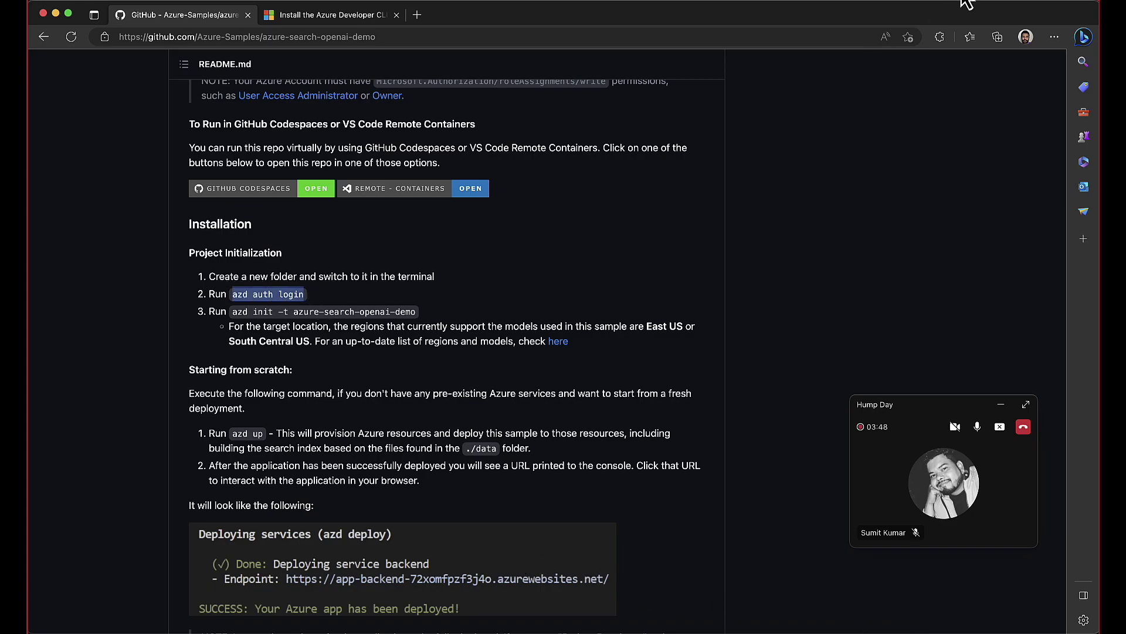
Open Terminal and change the working directory to Projects/OpenAI.
key("super+space")
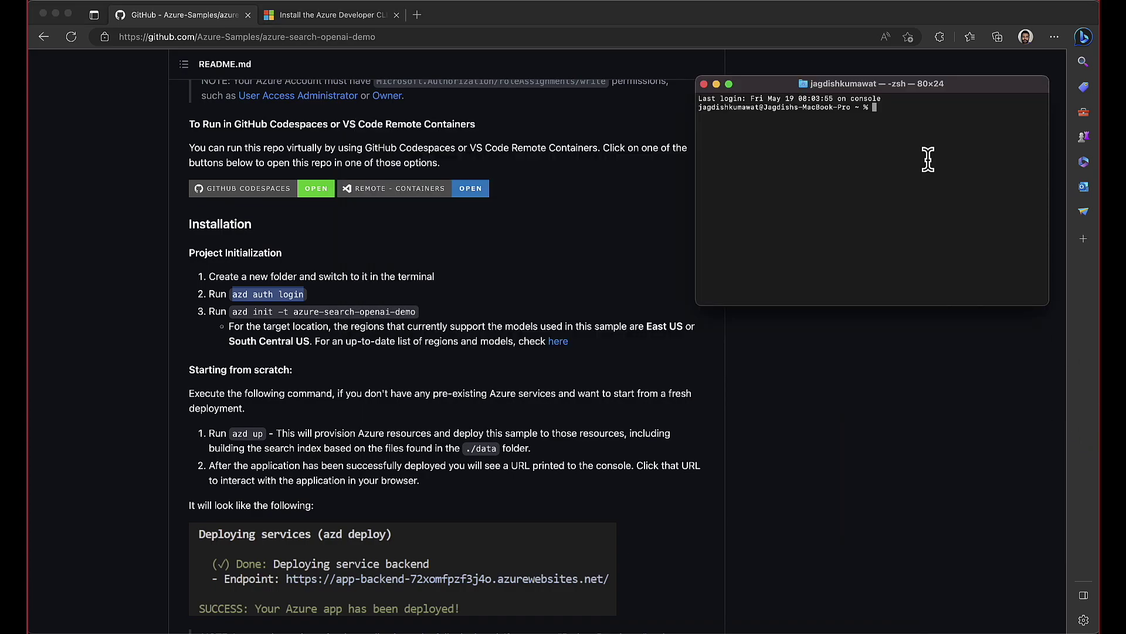
type("cd Proj")
key("Tab")
type("OpenAI/")
key("Return")
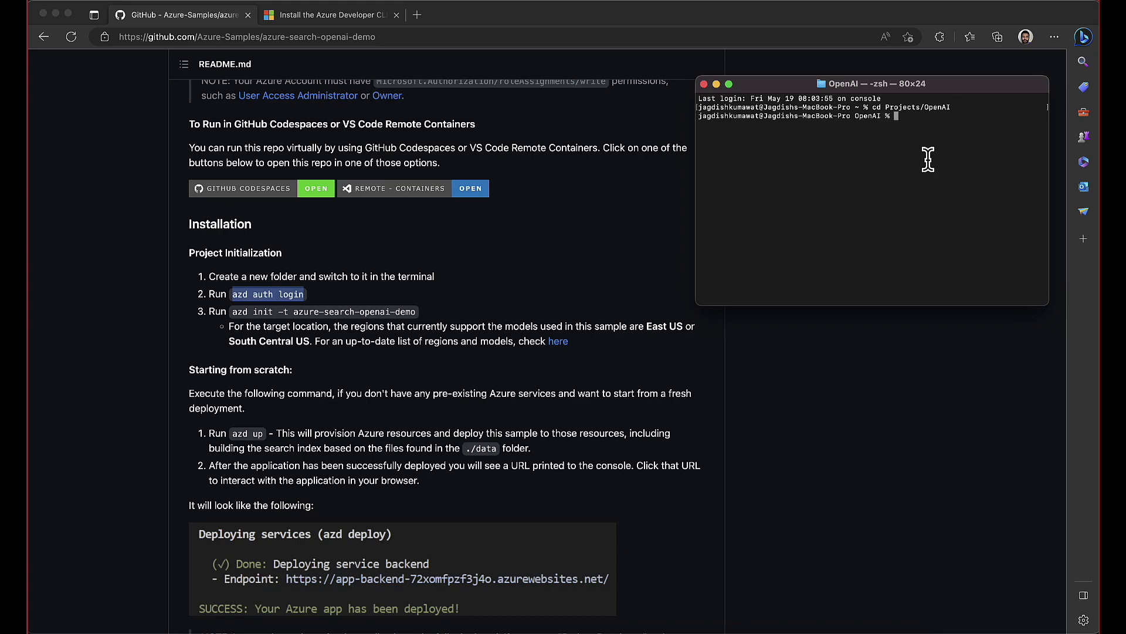
Create a folder named OpenAICustomKB in the current directory and switch into it.
type("mkdir")
type("OpenAICustomKB")
key("Return")
type("cd OpenAICustomKB")
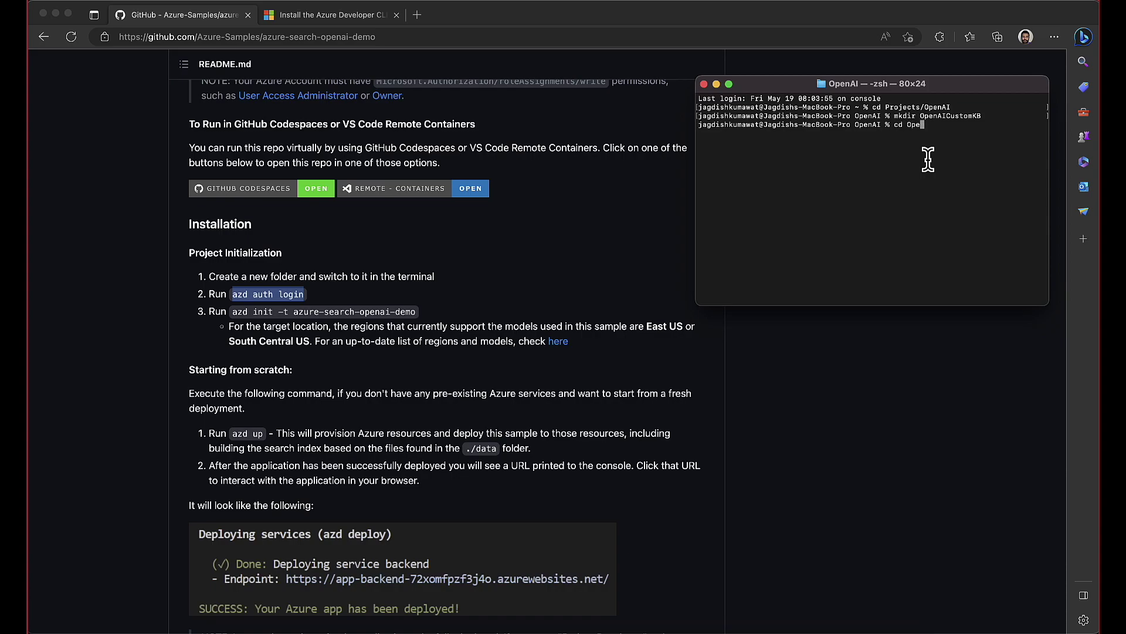
key("Return")
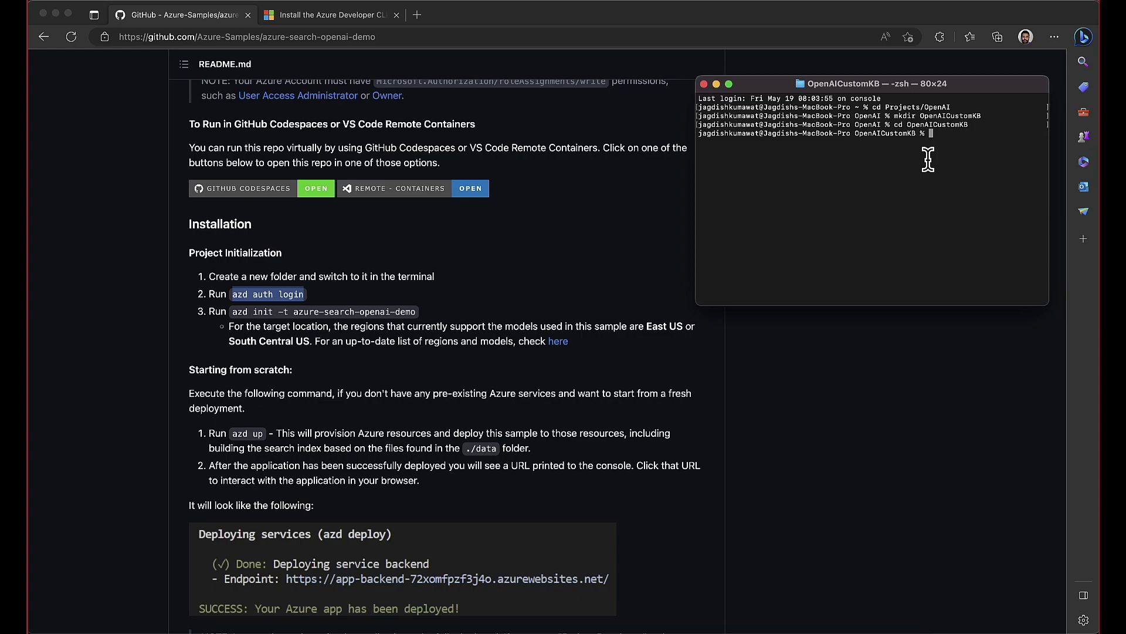
Run azd auth login, authenticate in the browser with the already signed-in Microsoft account, and close the authentication tab.
type("azd auth")
type("login")
key("Return")
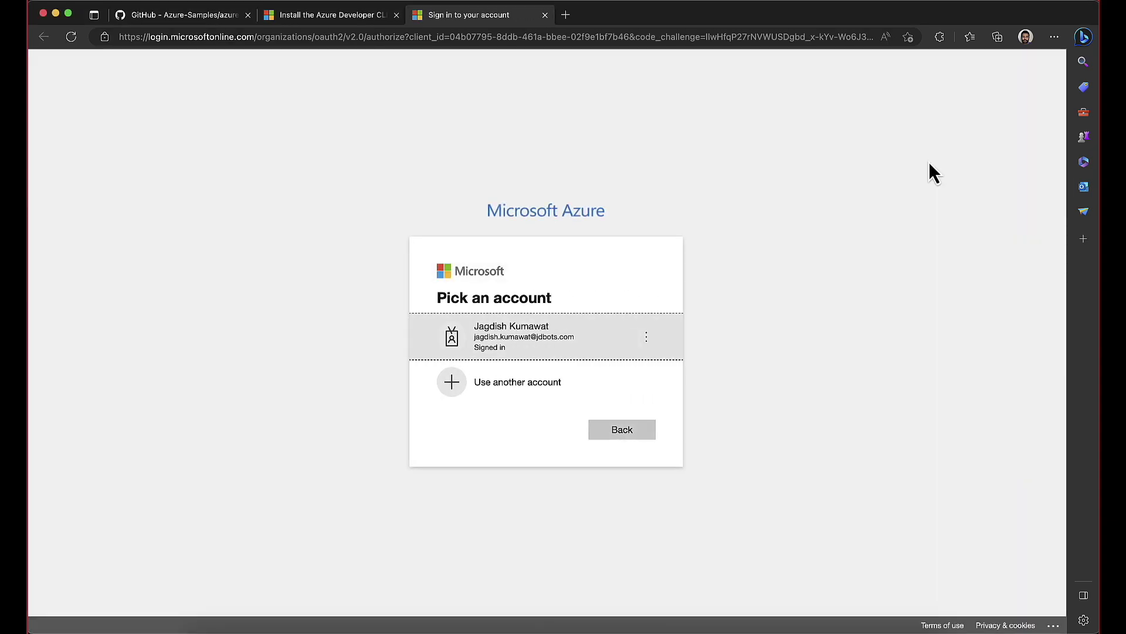
left_click(614, 351)
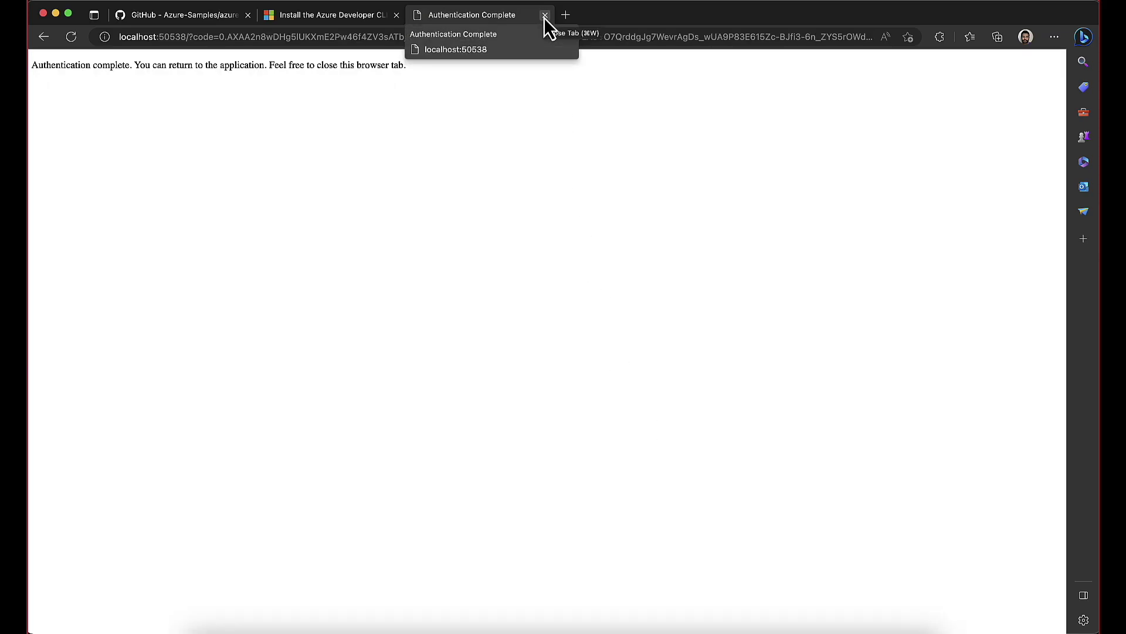
left_click(545, 15)
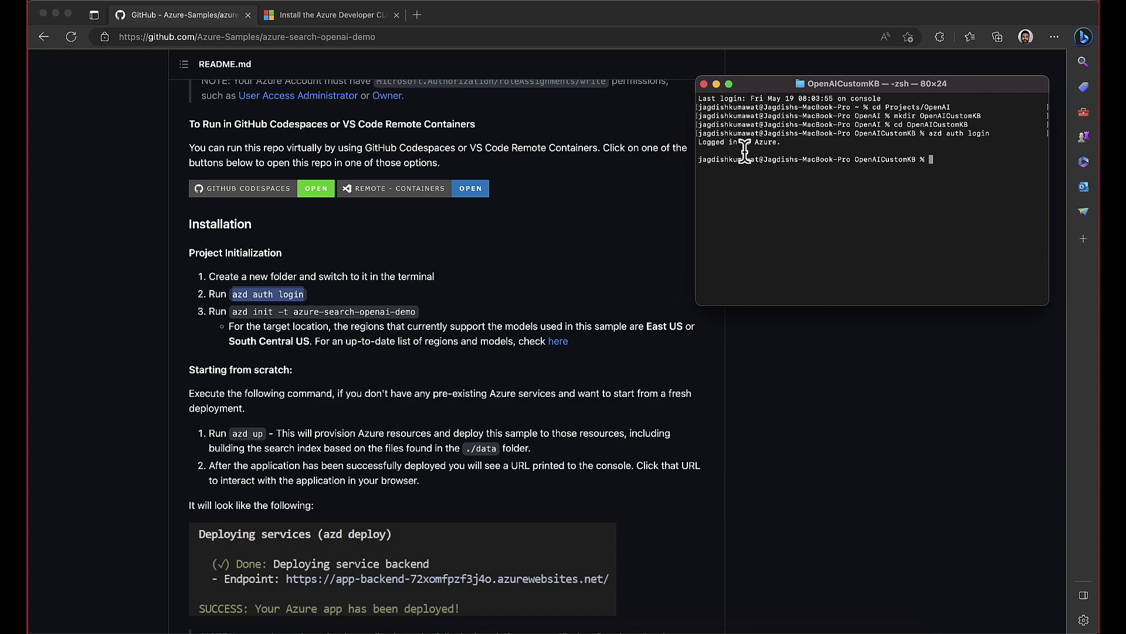
Copy the azd init -t azure-search-openai-demo command from the README's Project Initialization section.
key("super+Tab")
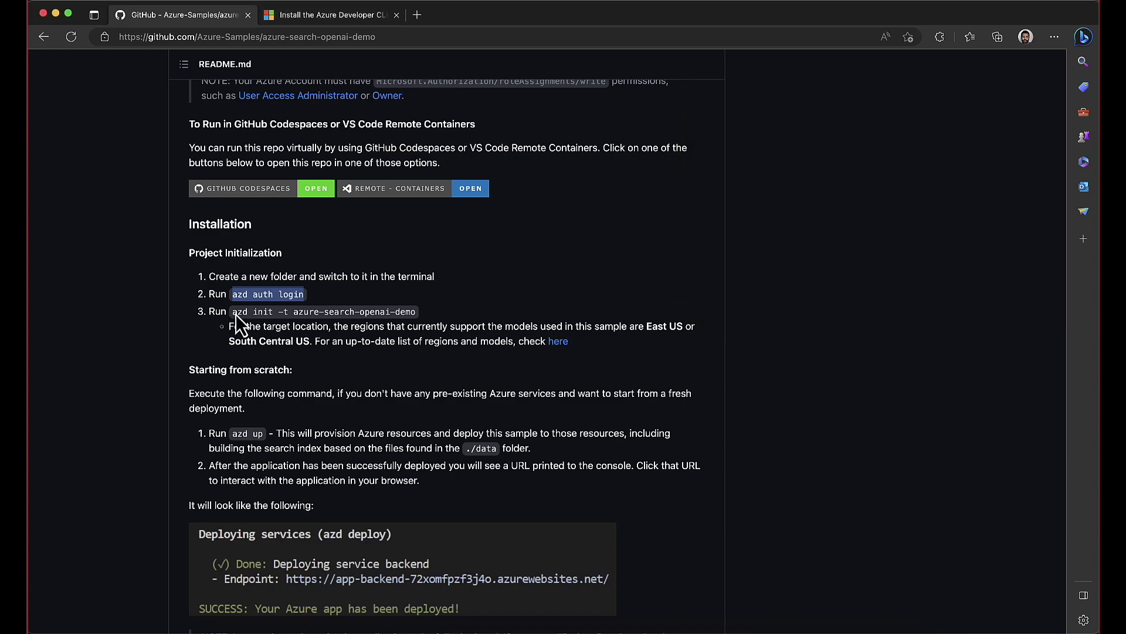
left_click_drag(235, 314, 415, 314)
key("super+c")
scroll(414, 315, "up", 20)
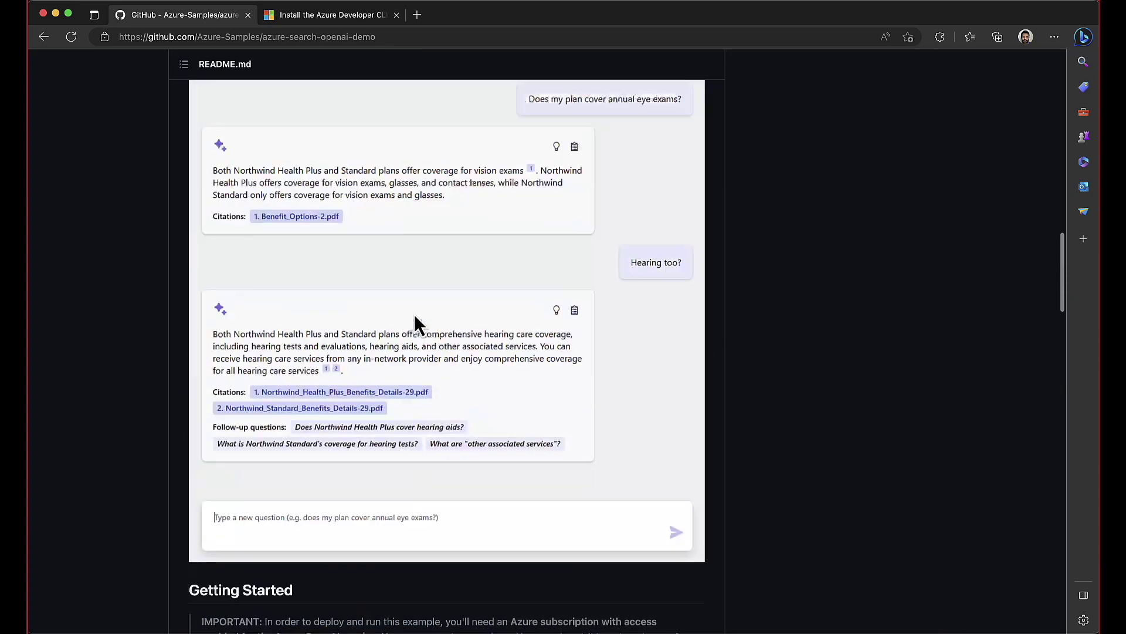
scroll(414, 314, "down", 20)
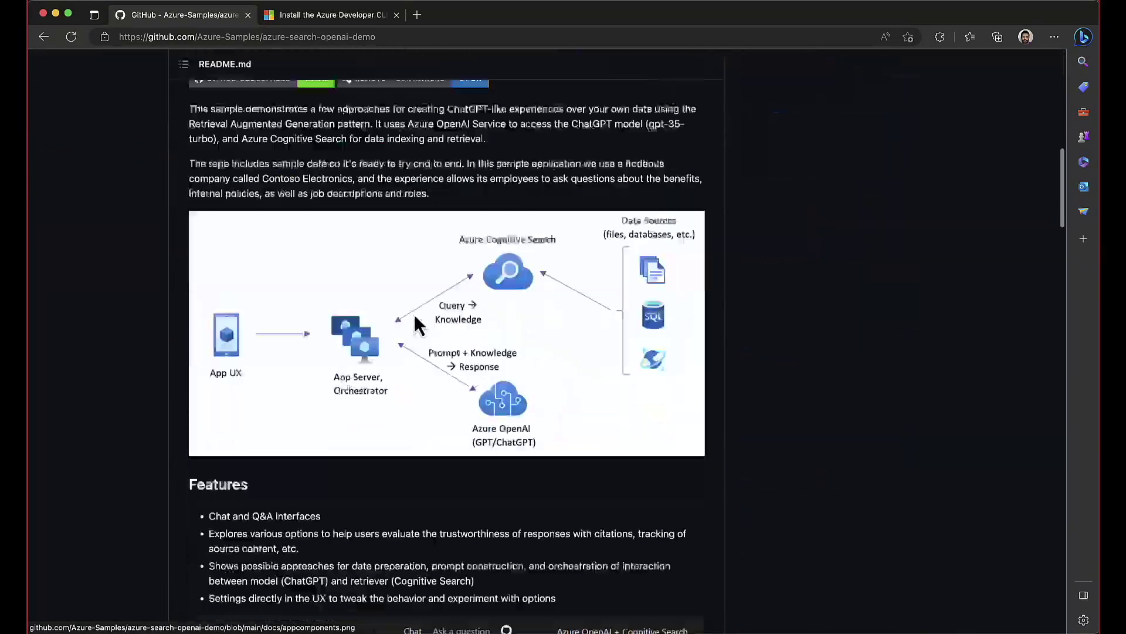
scroll(414, 315, "down", 5)
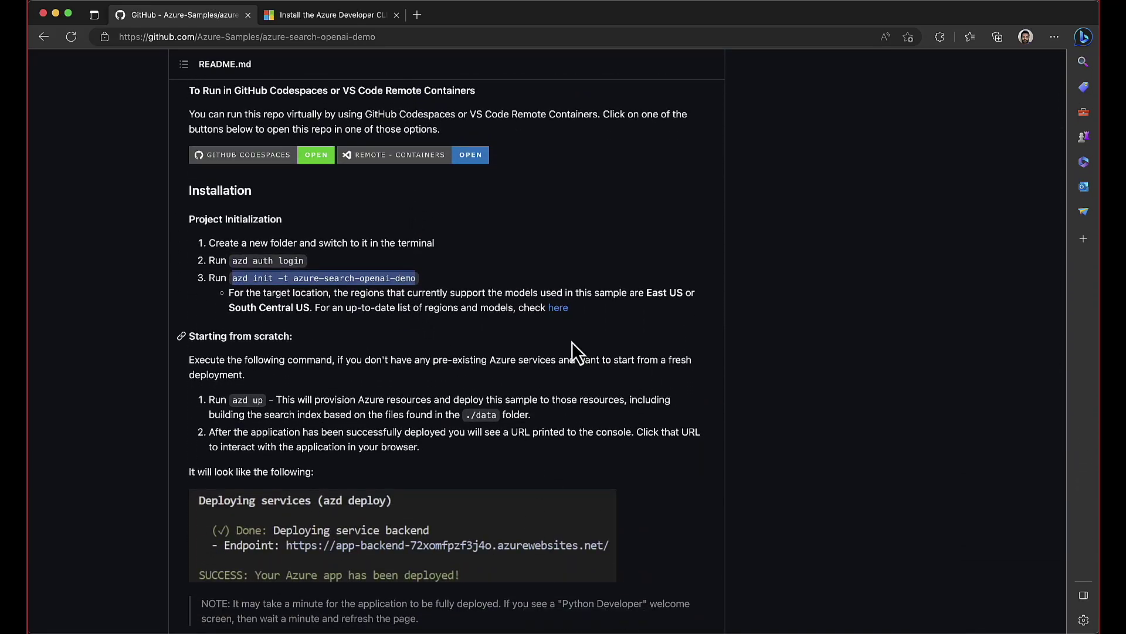
Run azd init -t azure-search-openai-demo in Terminal and accept the default environment name OpenAICustomKB-dev.
left_click(799, 627)
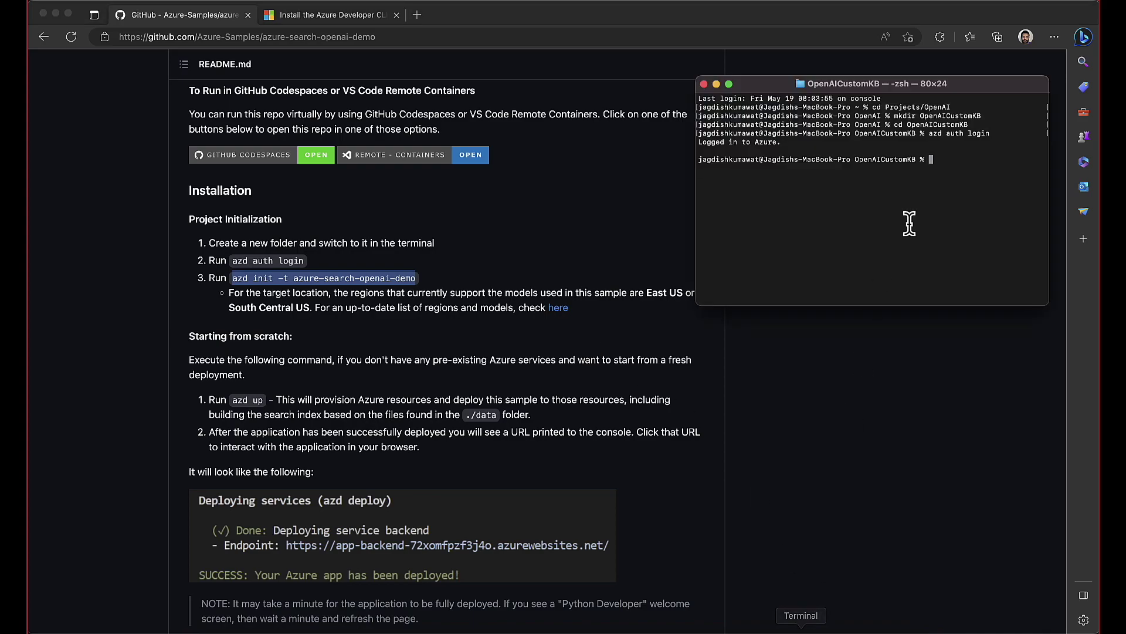
key("super+v")
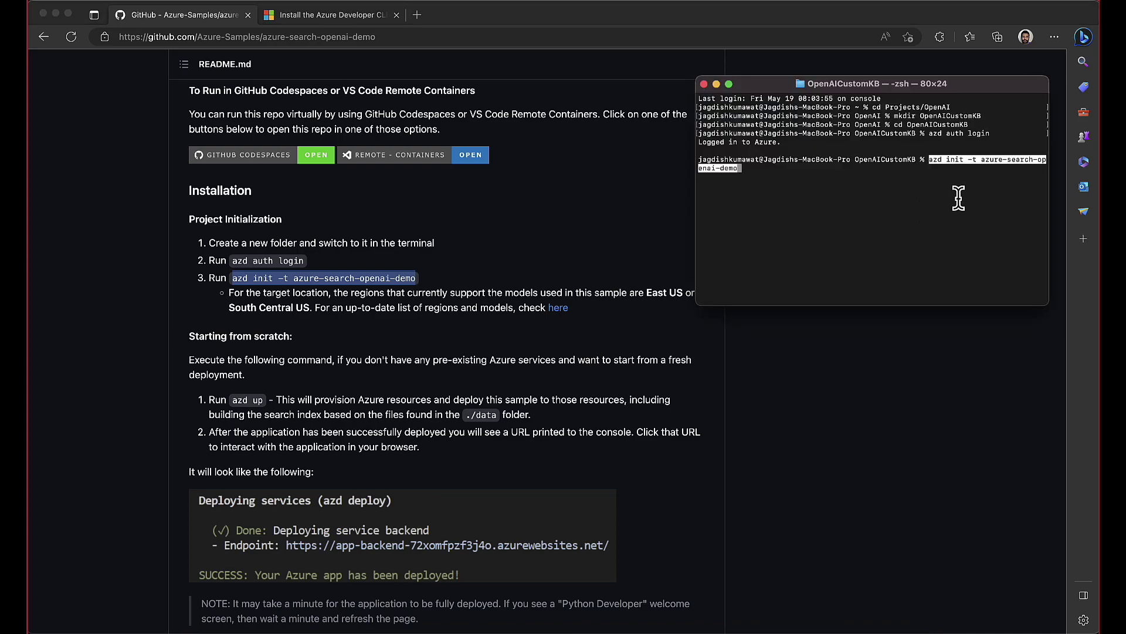
key("Return")
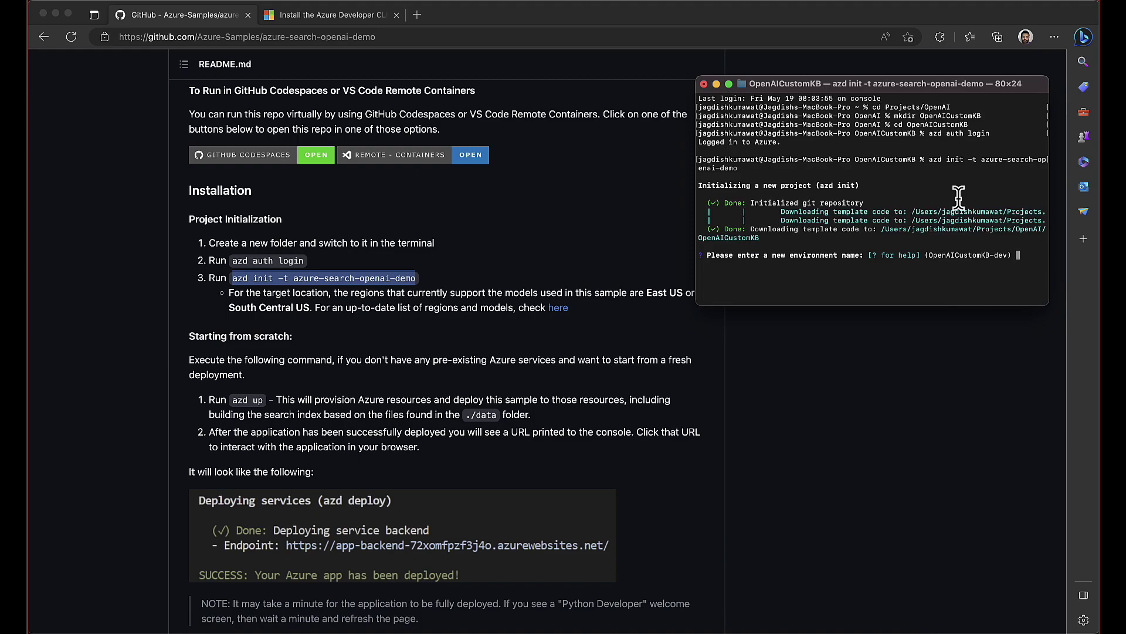
key("Return")
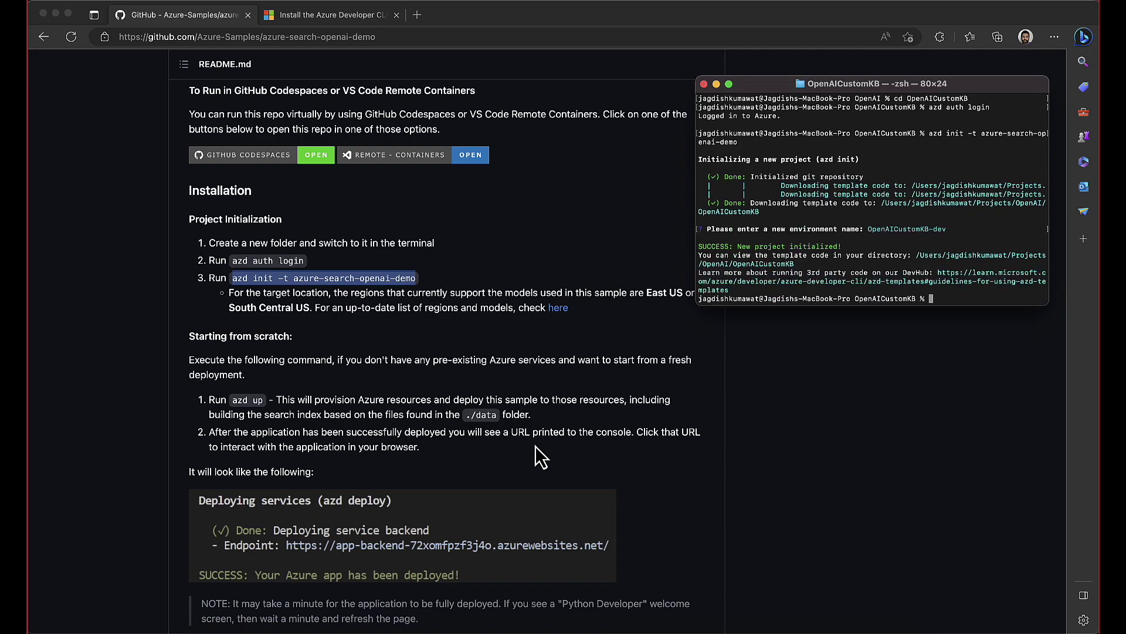
Open the OpenAICustomKB folder in Finder, compare it with the repository's file list, and review the README's azd up instructions.
left_click(201, 628)
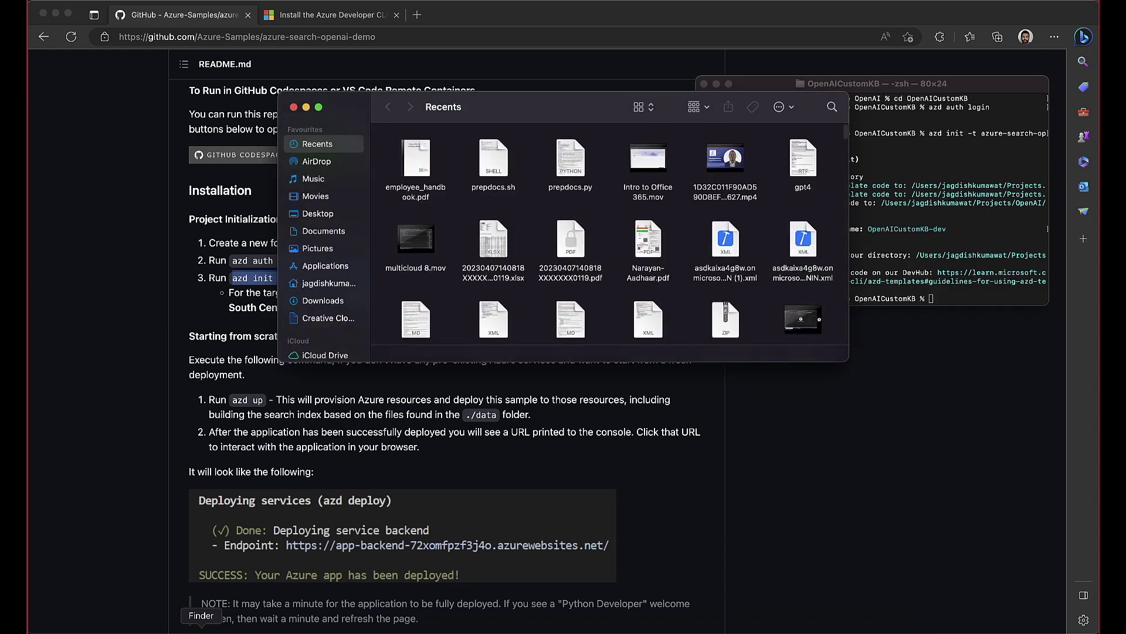
double_click(629, 146)
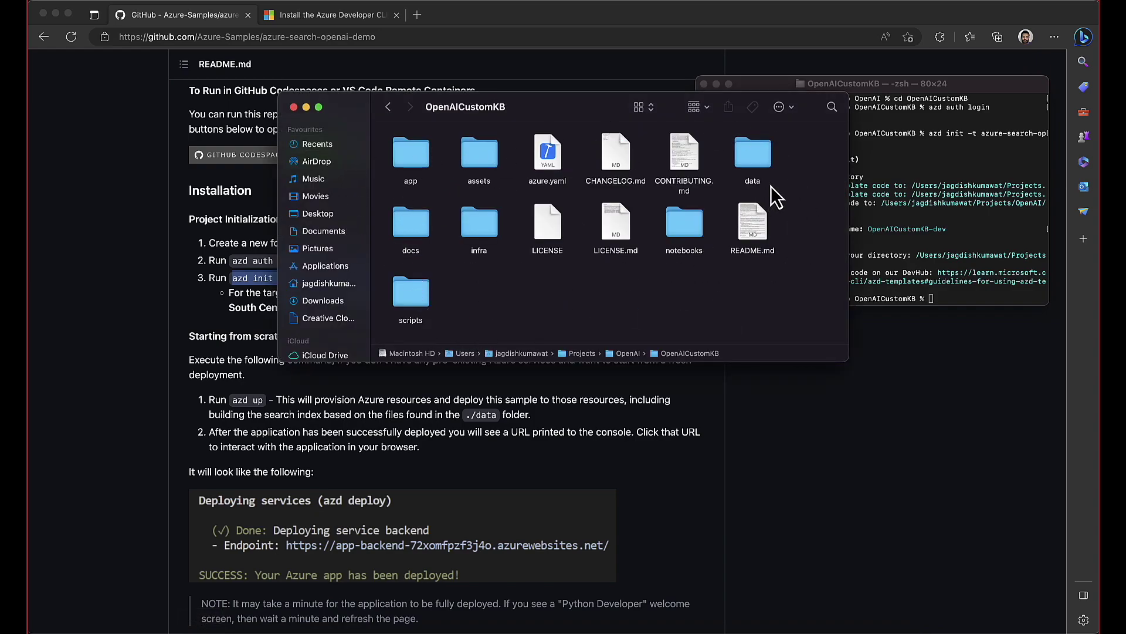
scroll(217, 489, "up", 20)
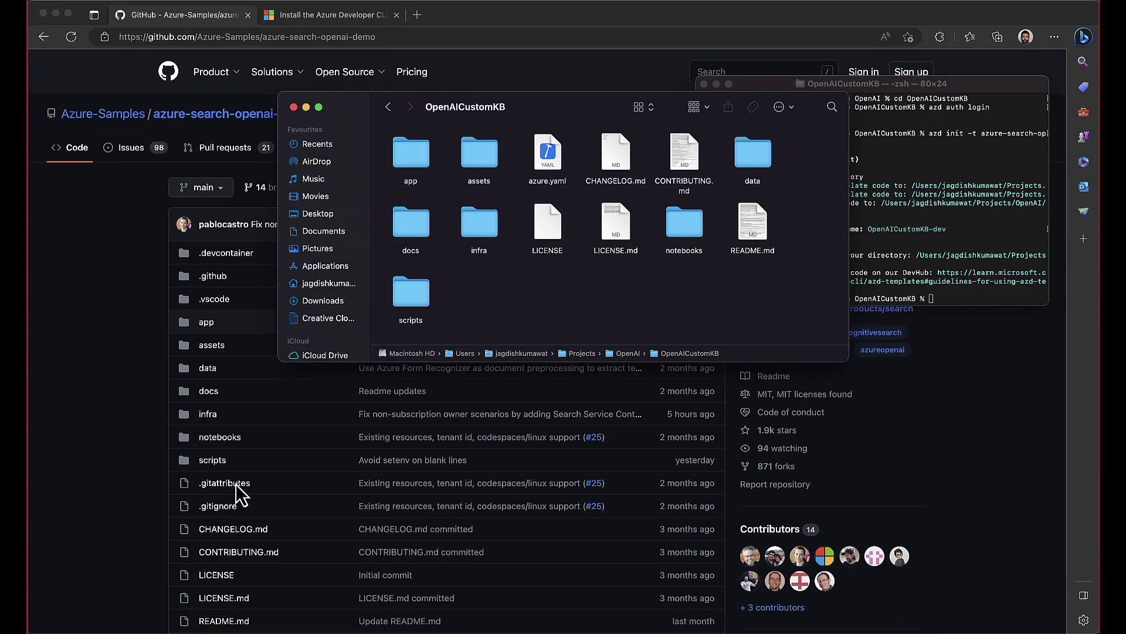
scroll(317, 501, "down", 20)
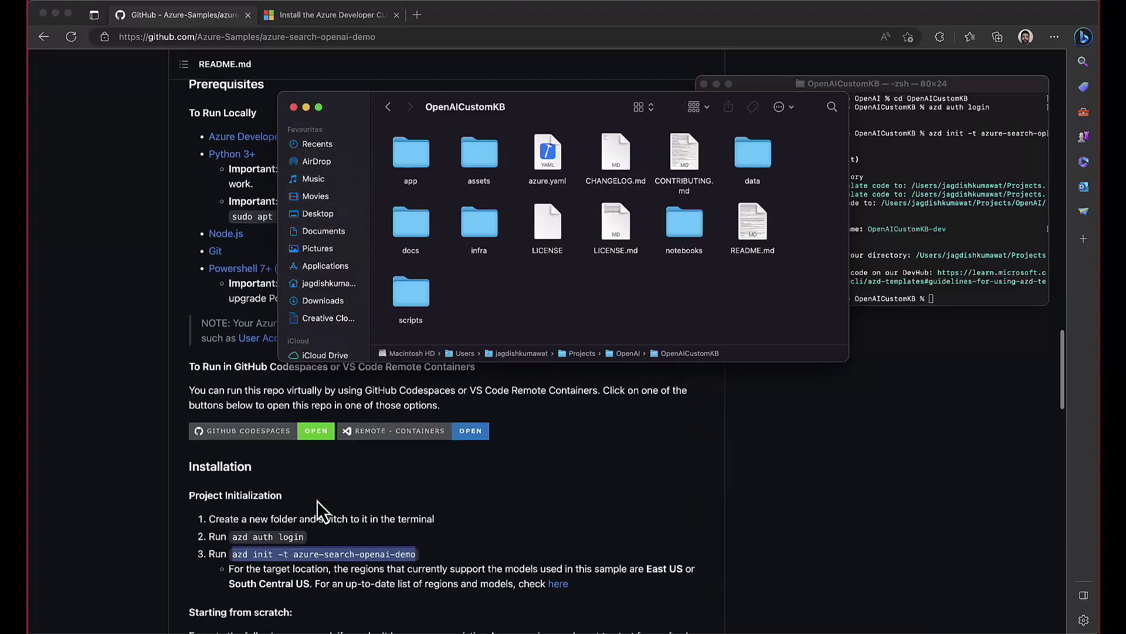
scroll(317, 501, "down", 3)
scroll(316, 501, "up", 3)
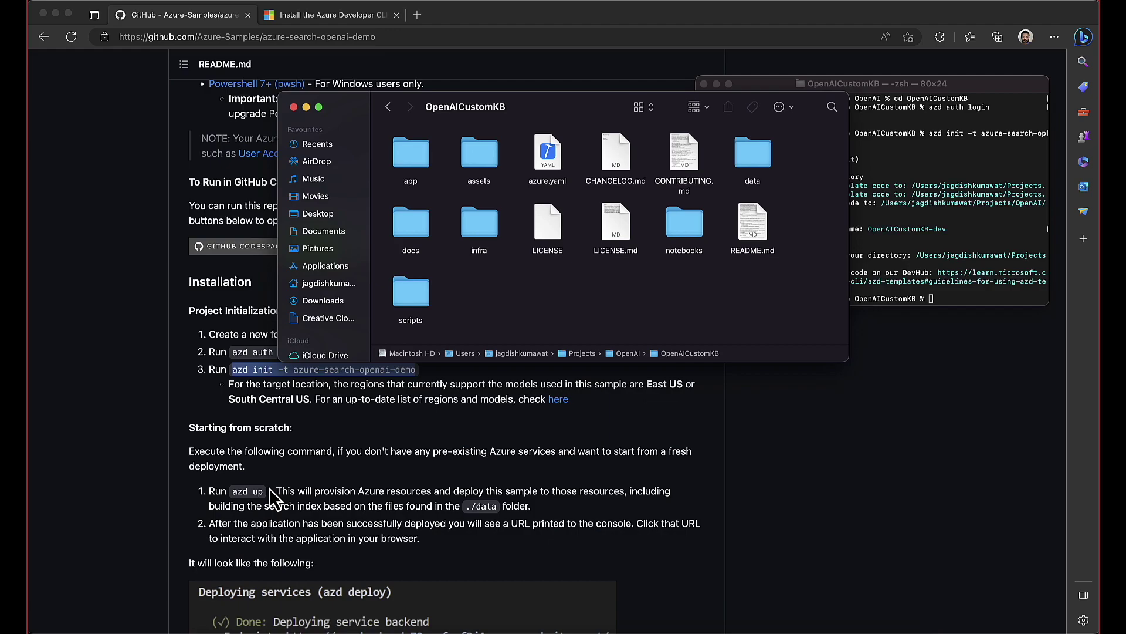
Open the data folder and move all the sample PDF files in it to the Bin.
double_click(754, 159)
left_click(753, 157)
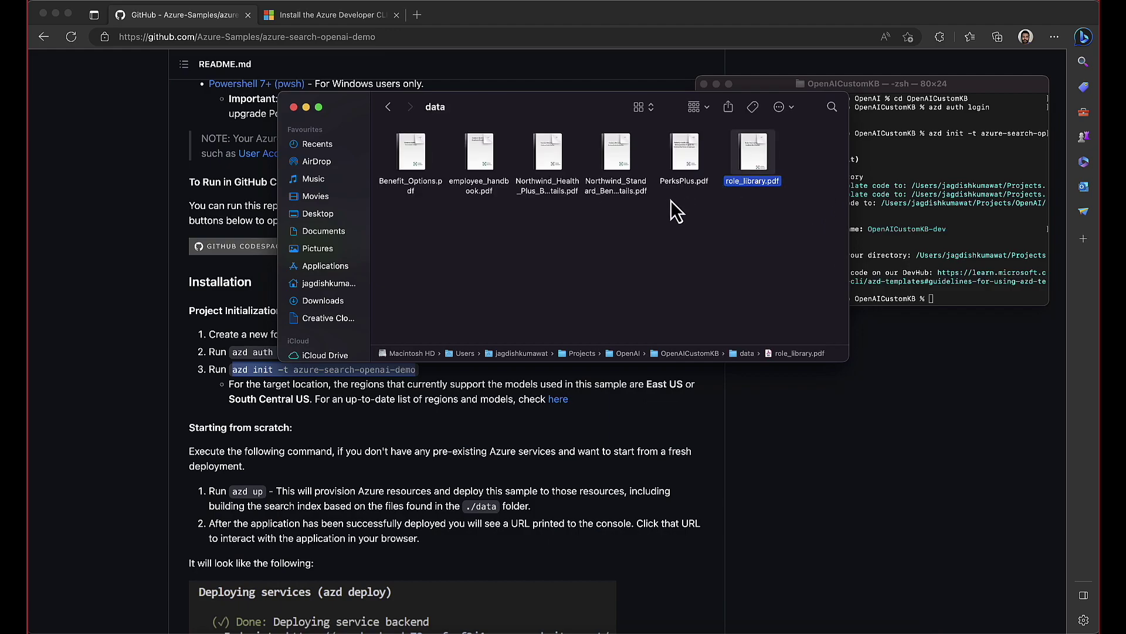
left_click(671, 201)
left_click_drag(759, 205, 395, 171)
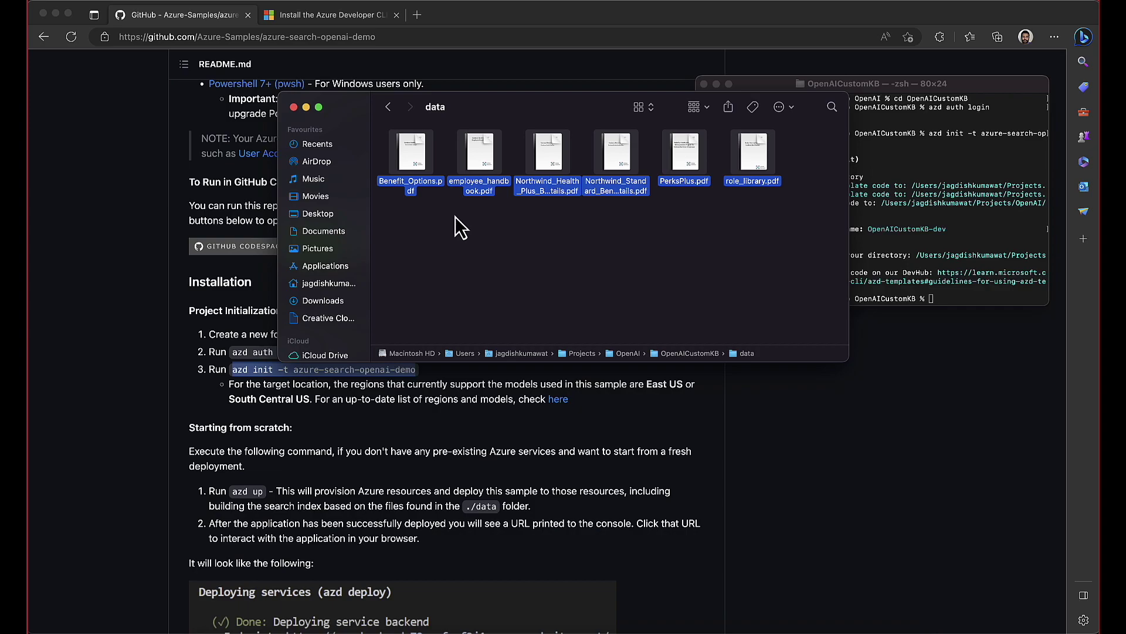
right_click(415, 148)
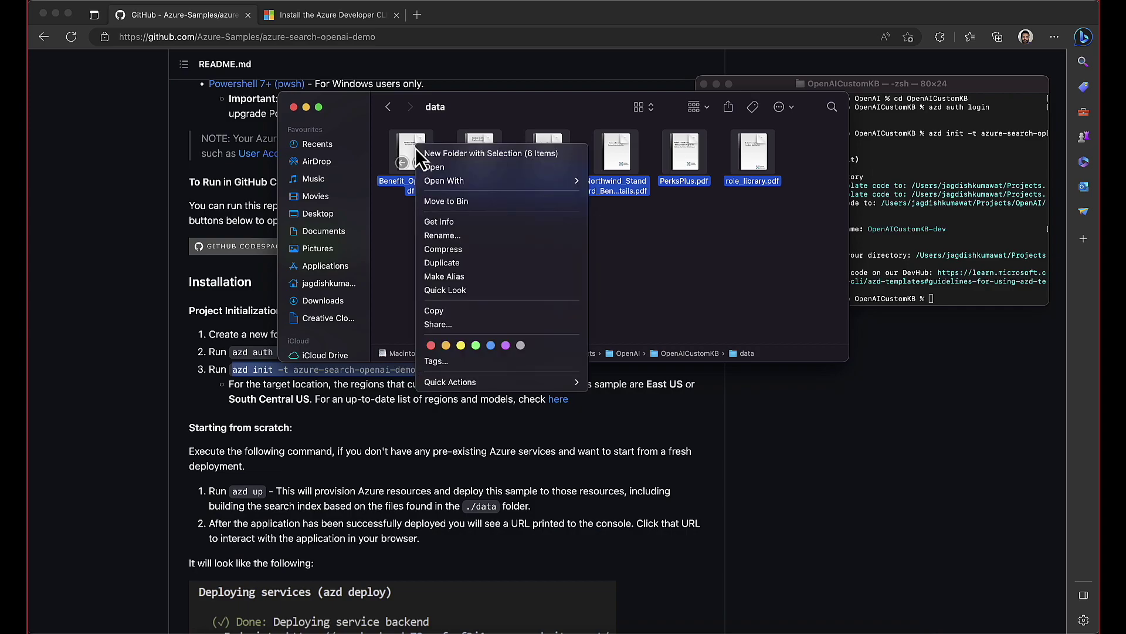
left_click(459, 199)
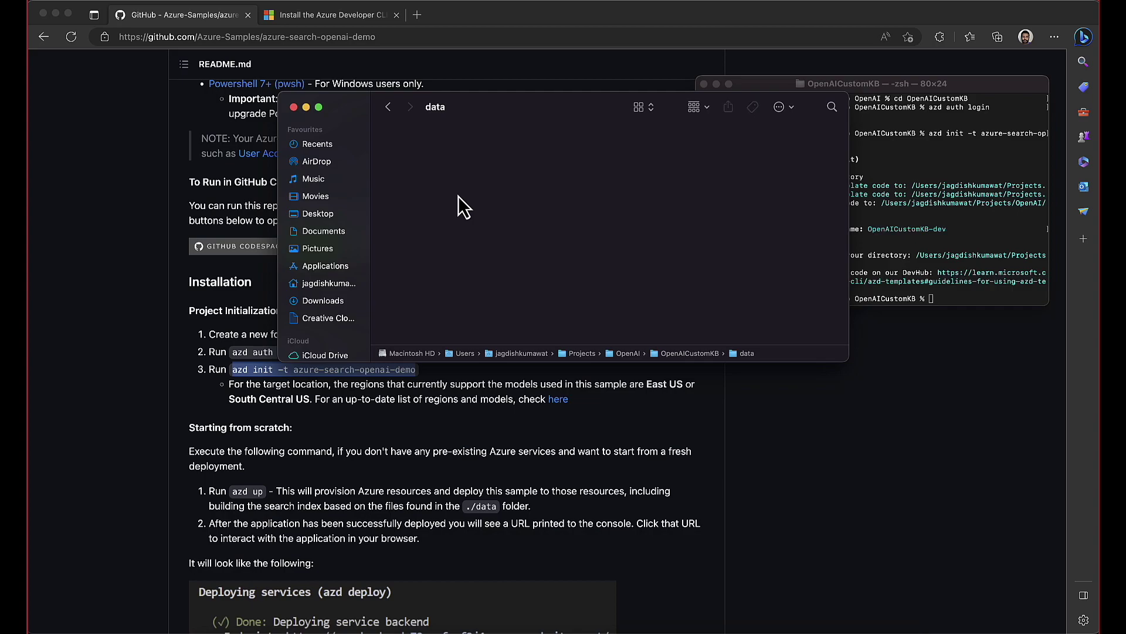
Switch to the BBC article on UK semiconductor funding and copy its paragraphs from "Critics have branded" through "generation of technology.".
left_click(417, 16)
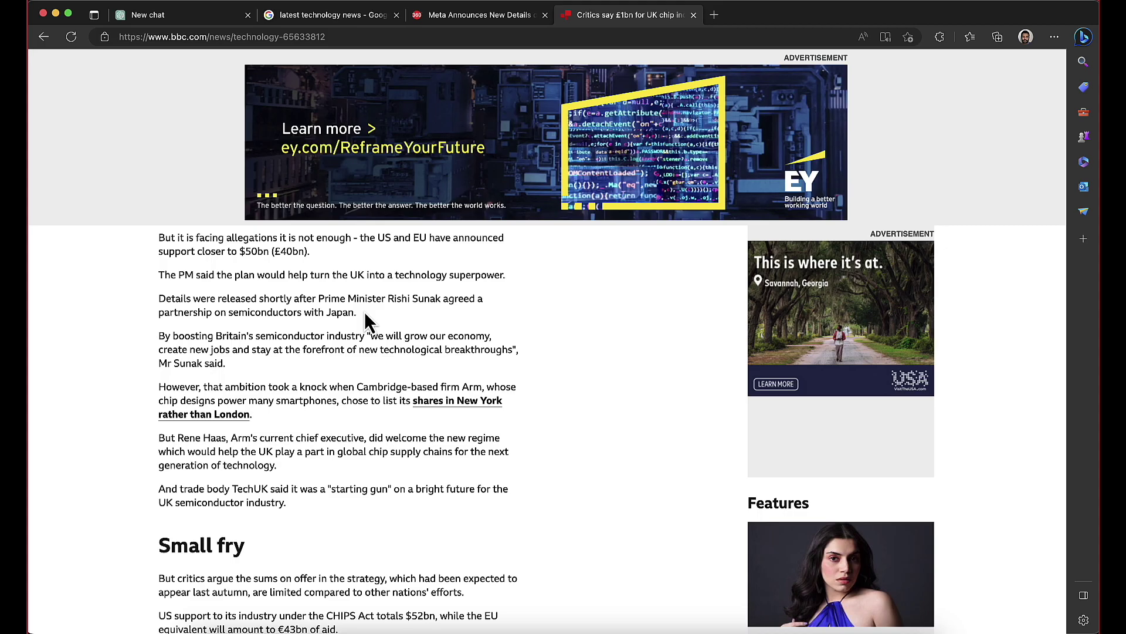
scroll(365, 317, "down", 15)
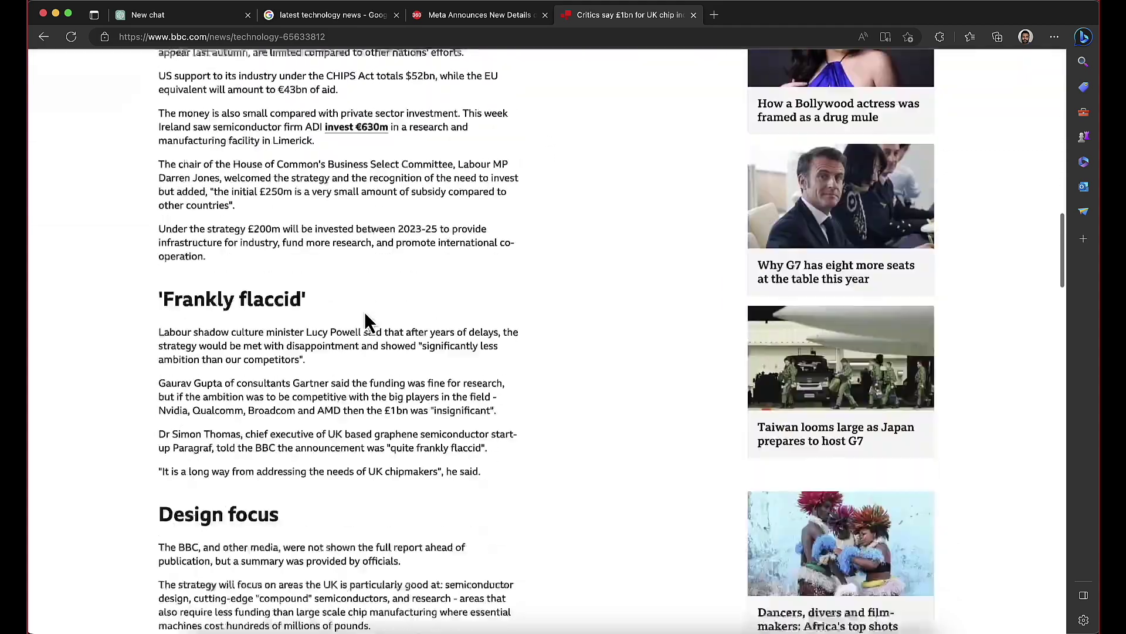
scroll(365, 317, "up", 18)
scroll(364, 311, "down", 3)
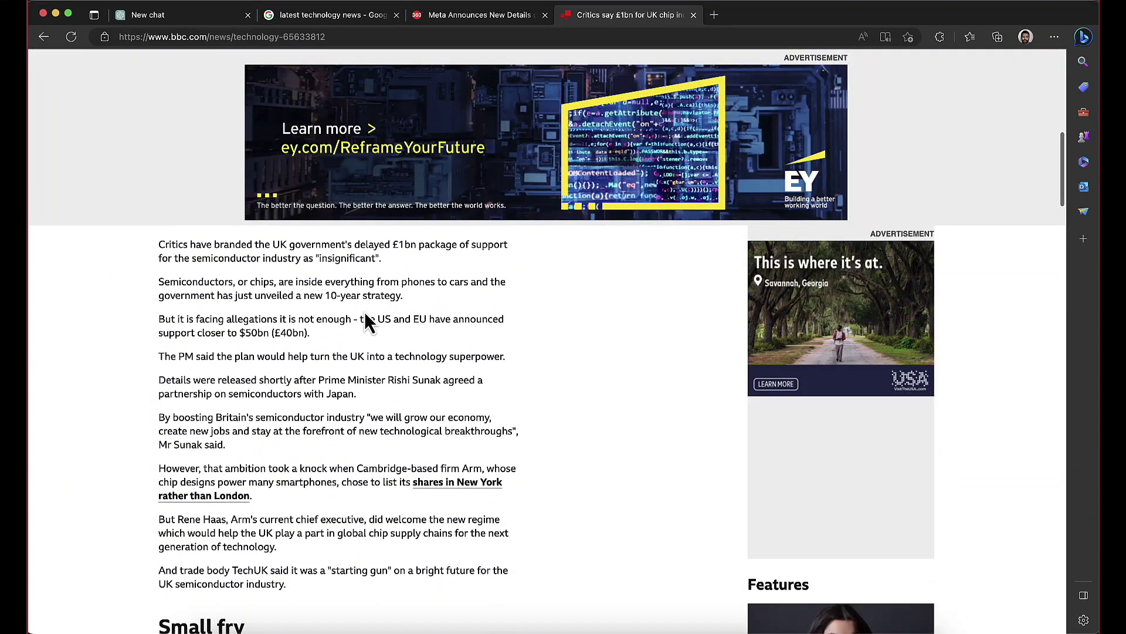
left_click_drag(160, 243, 337, 556)
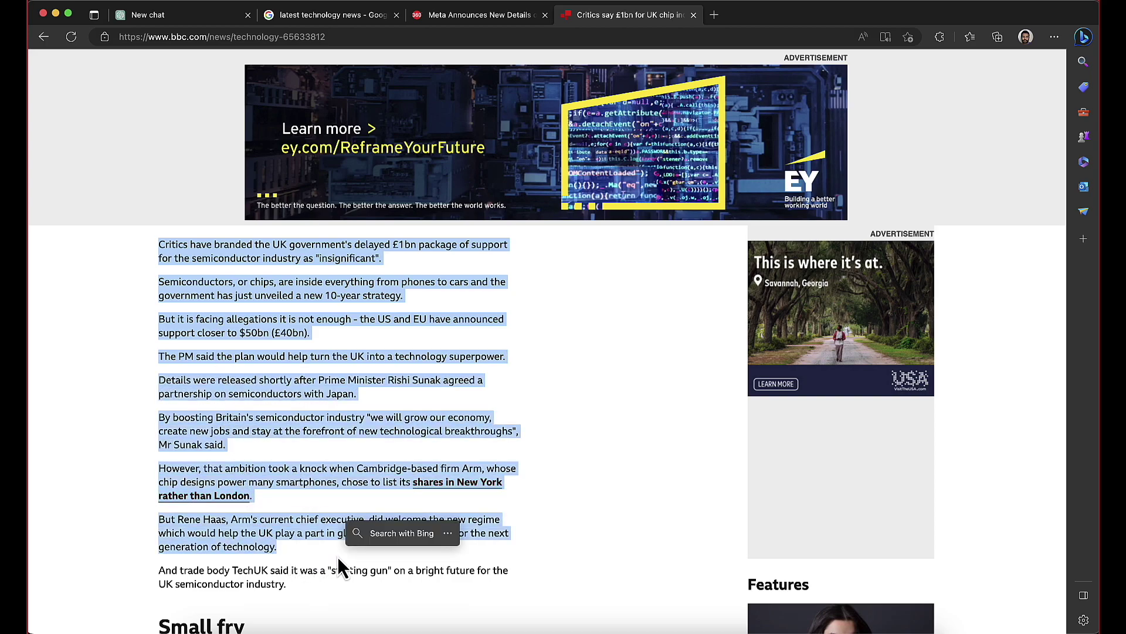
key("super+c")
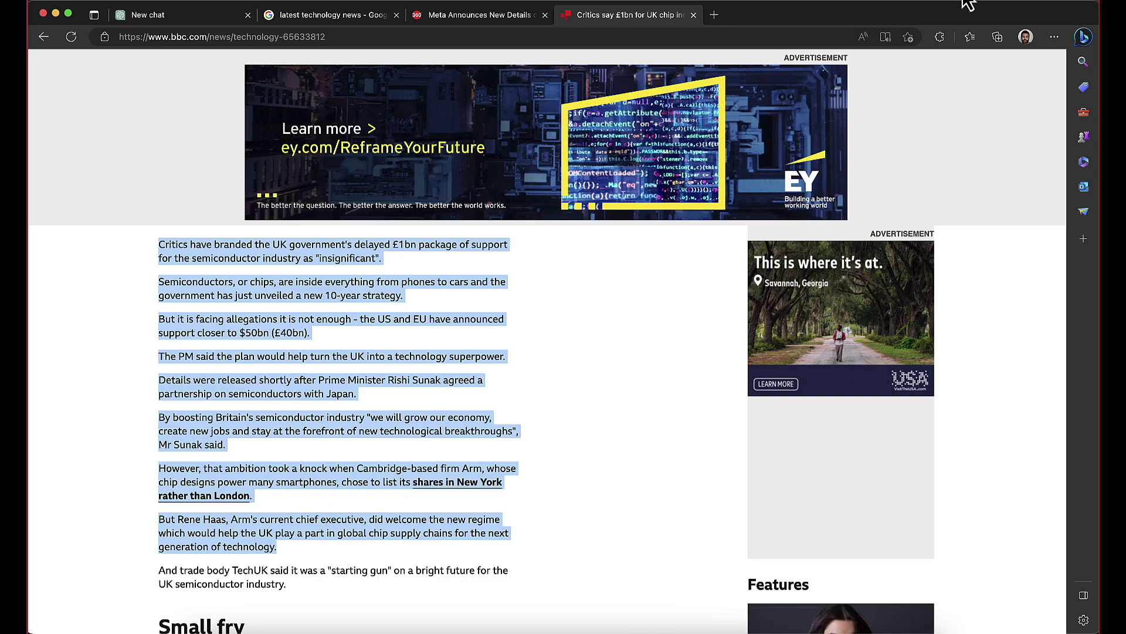
Switch to TextEdit, create a new document, and paste the copied article text into it.
key("super+space")
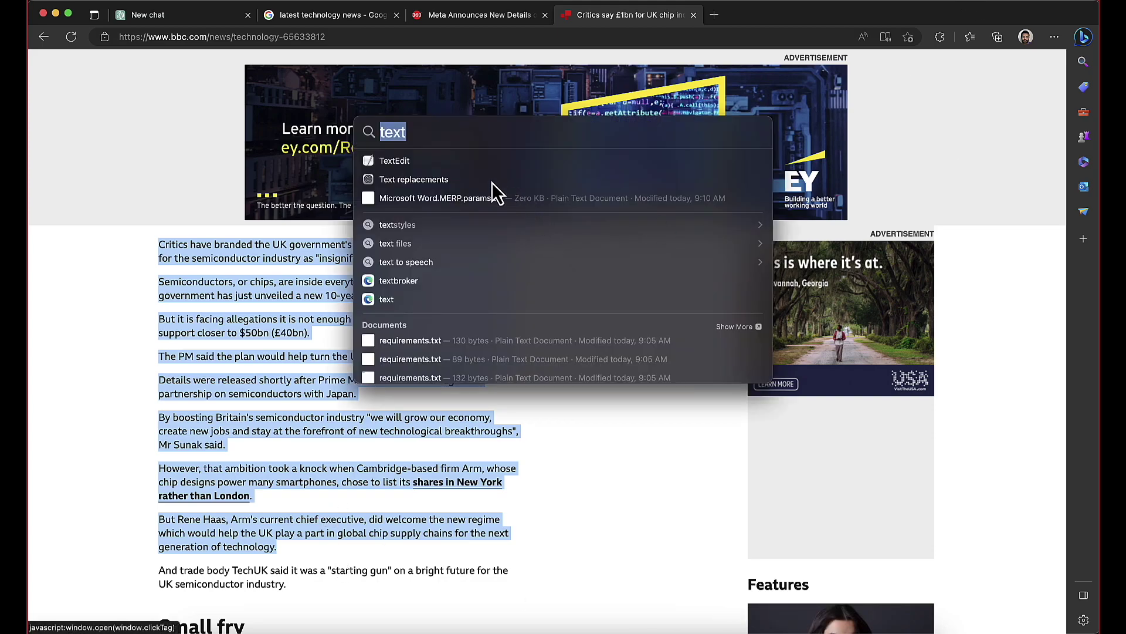
left_click(410, 161)
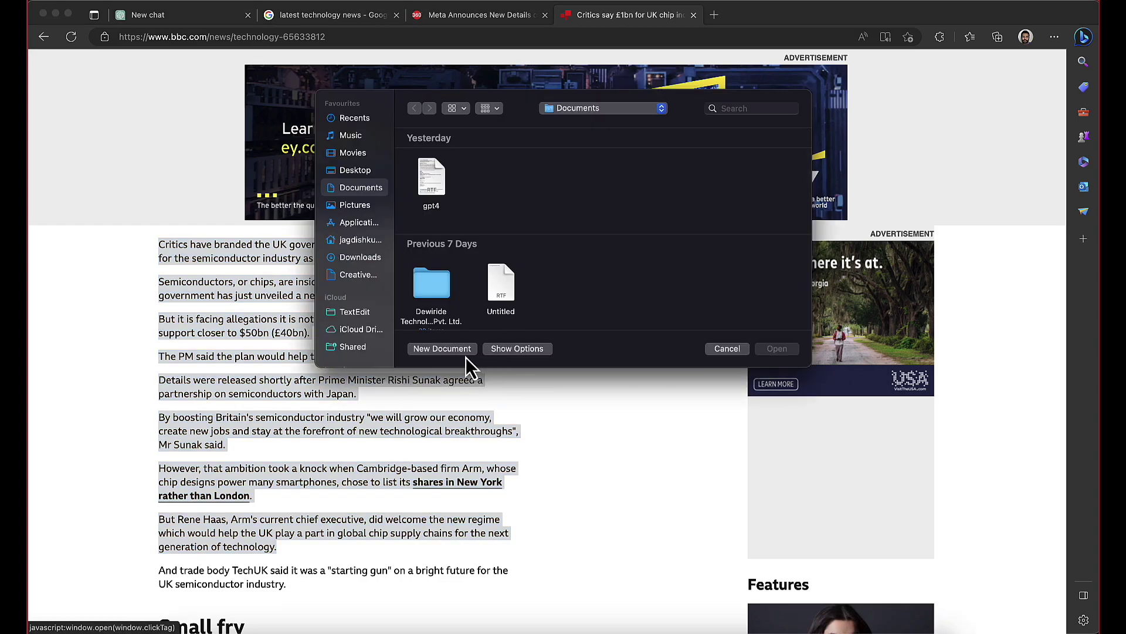
left_click(460, 352)
key("super+v")
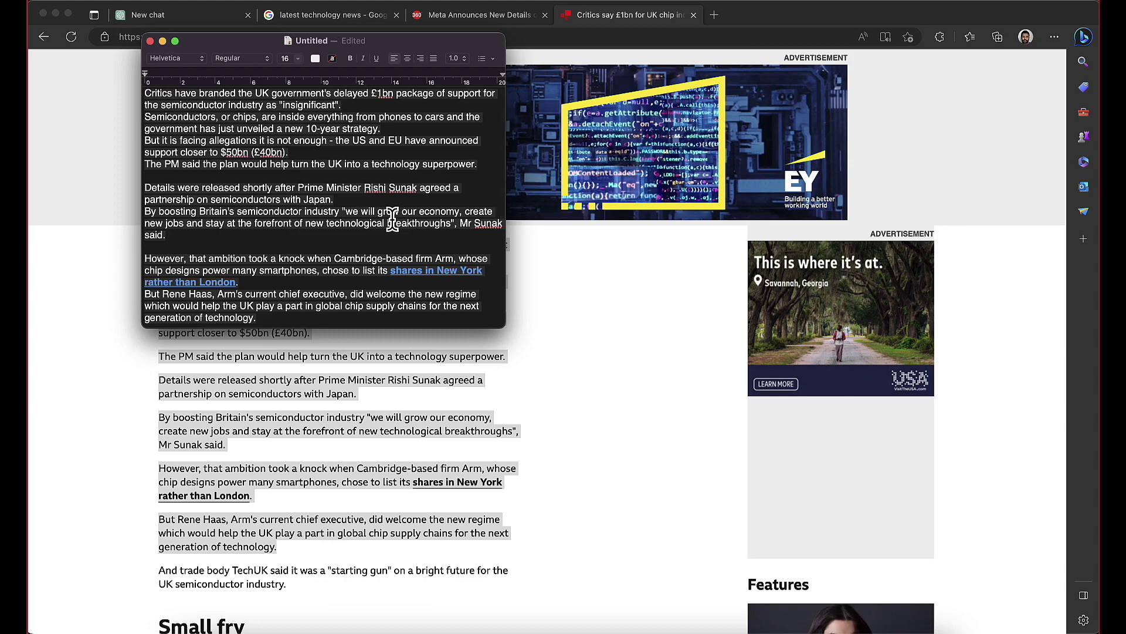
Transfer all of the article text from TextEdit into the Word document.
key("super+a")
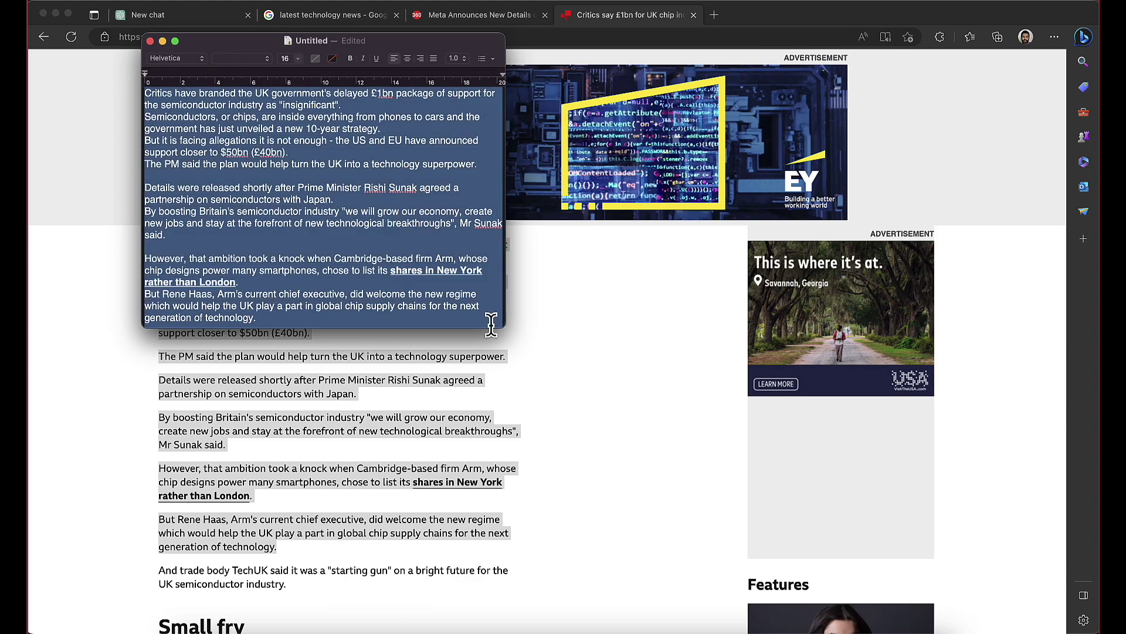
key("super+Tab")
key("super+v")
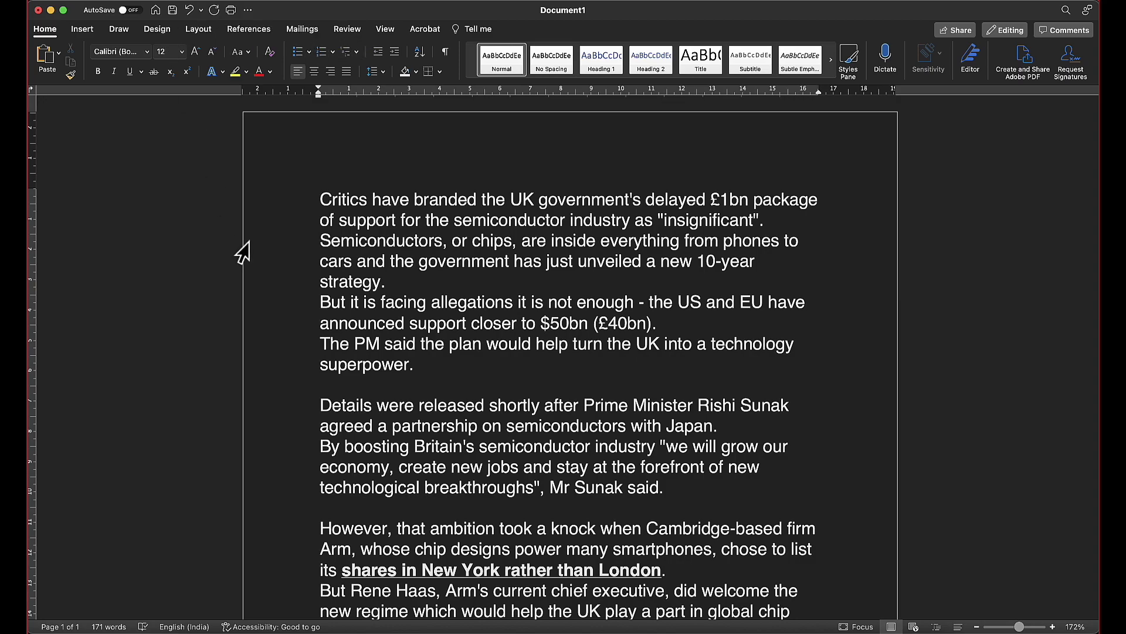
Save the Word document as a PDF named Document1 in the Projects/OpenAI/OpenAICustomKB/data folder using the print dialog.
left_click(100, 3)
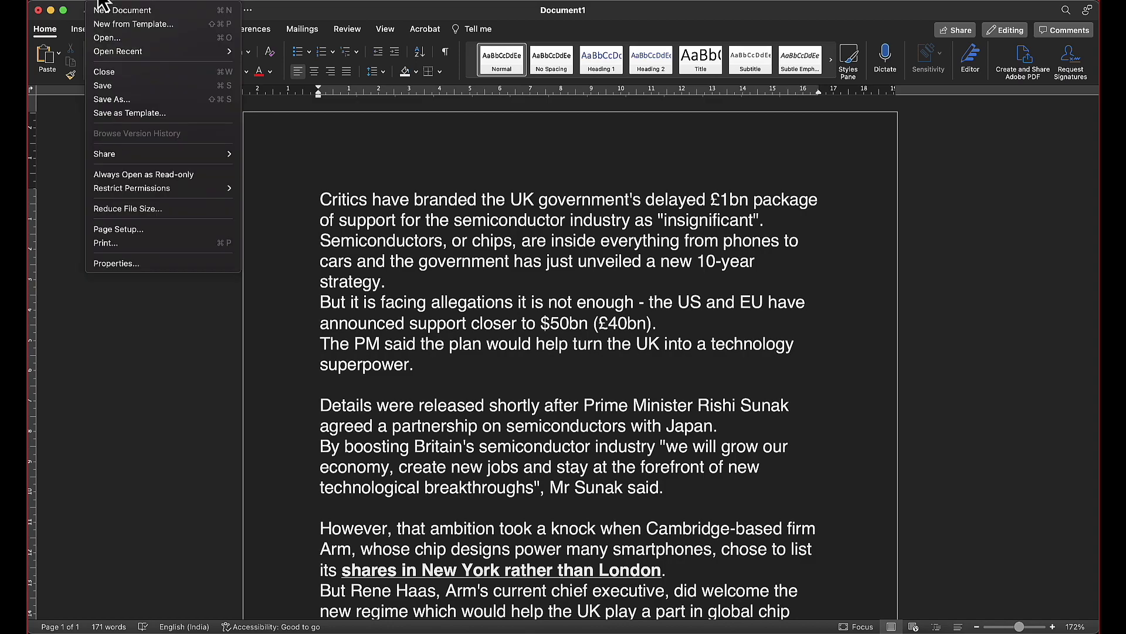
left_click(134, 250)
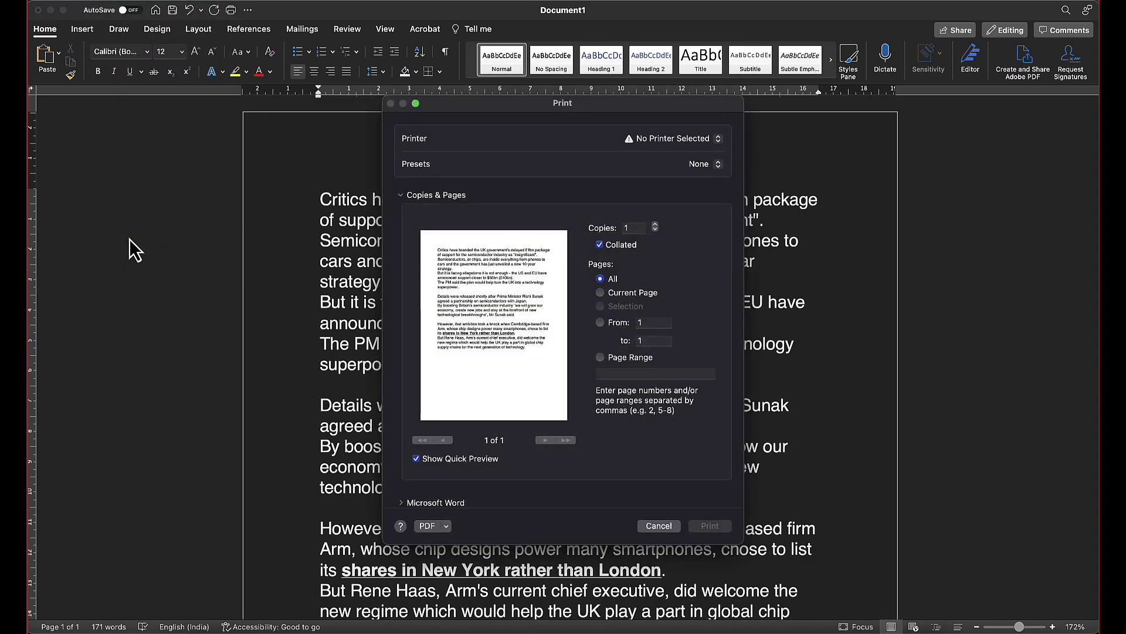
left_click(431, 526)
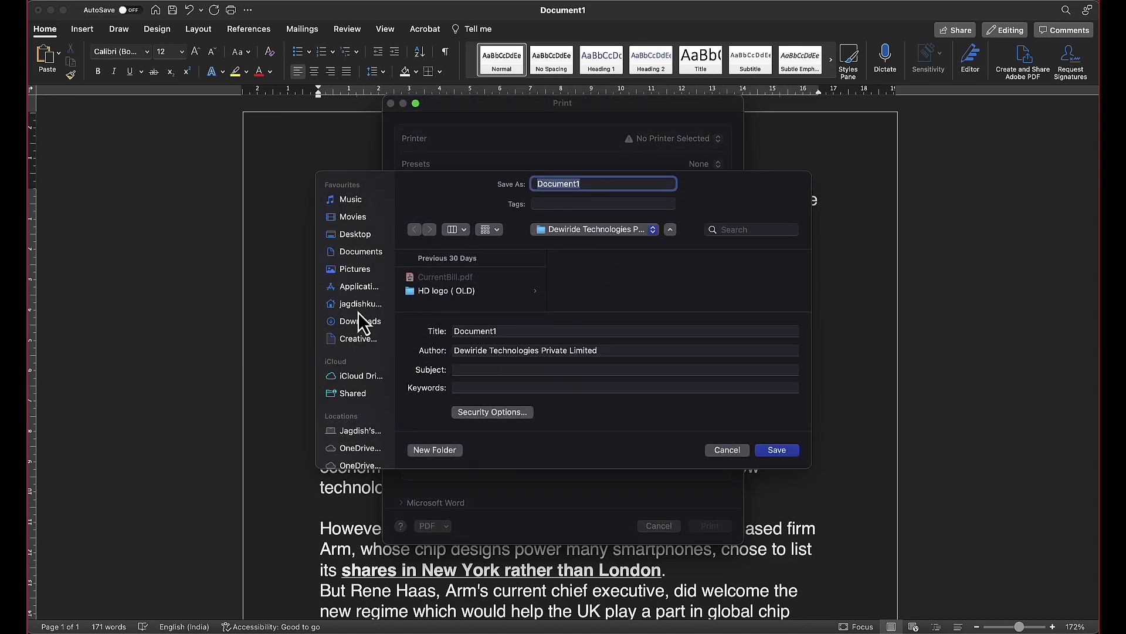
left_click(356, 253)
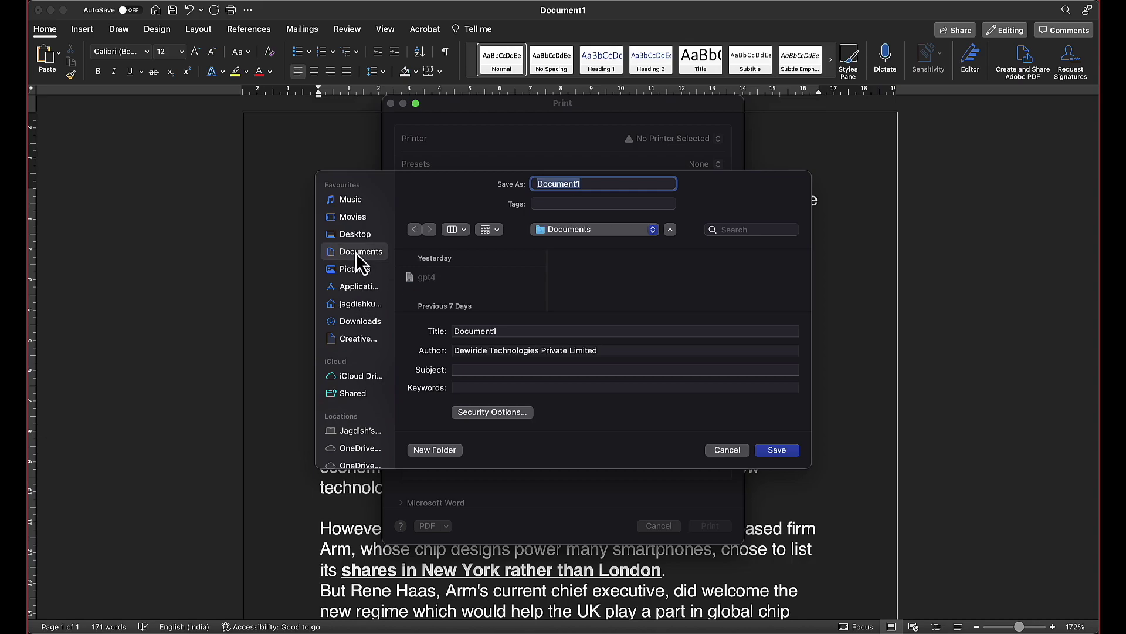
left_click(359, 305)
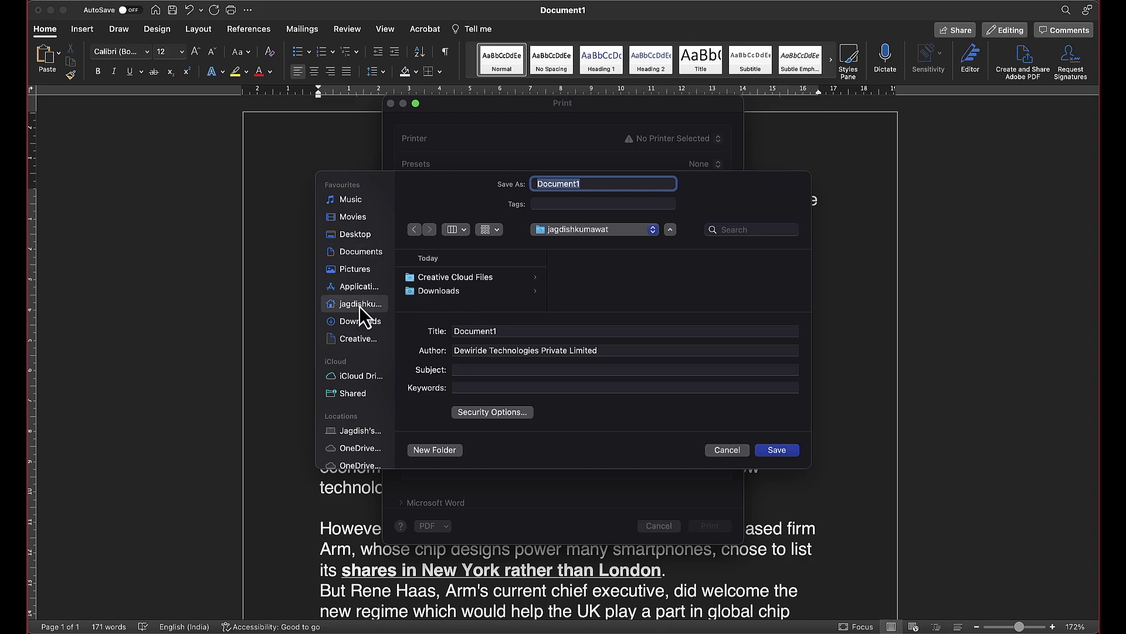
scroll(477, 284, "down", 5)
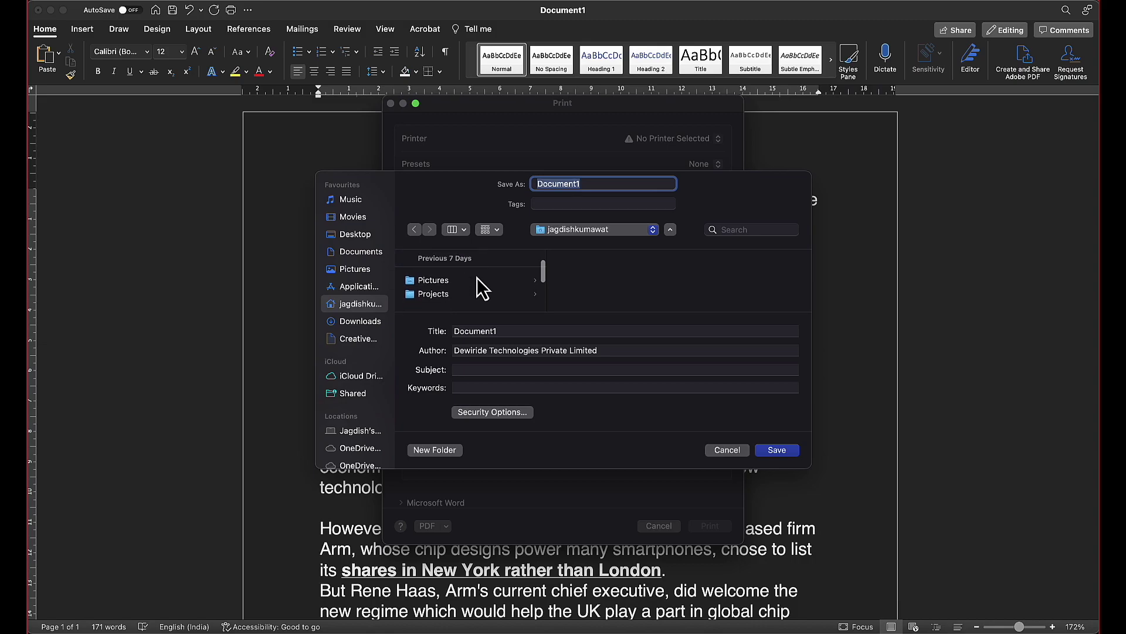
left_click(475, 293)
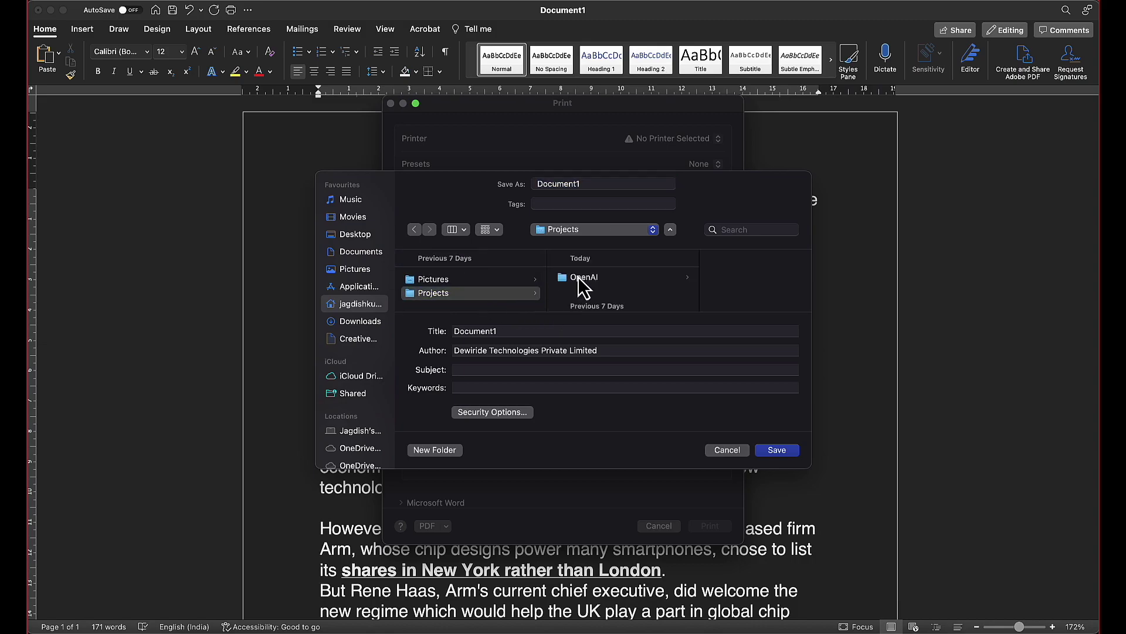
left_click(580, 278)
left_click(686, 280)
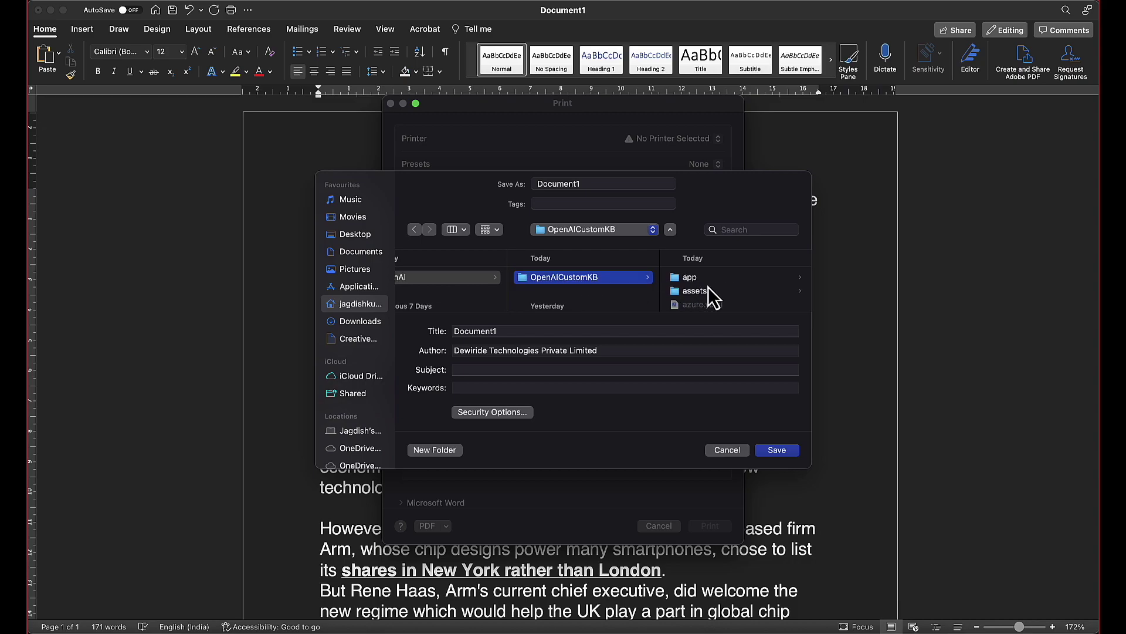
scroll(709, 287, "down", 2)
left_click(709, 287)
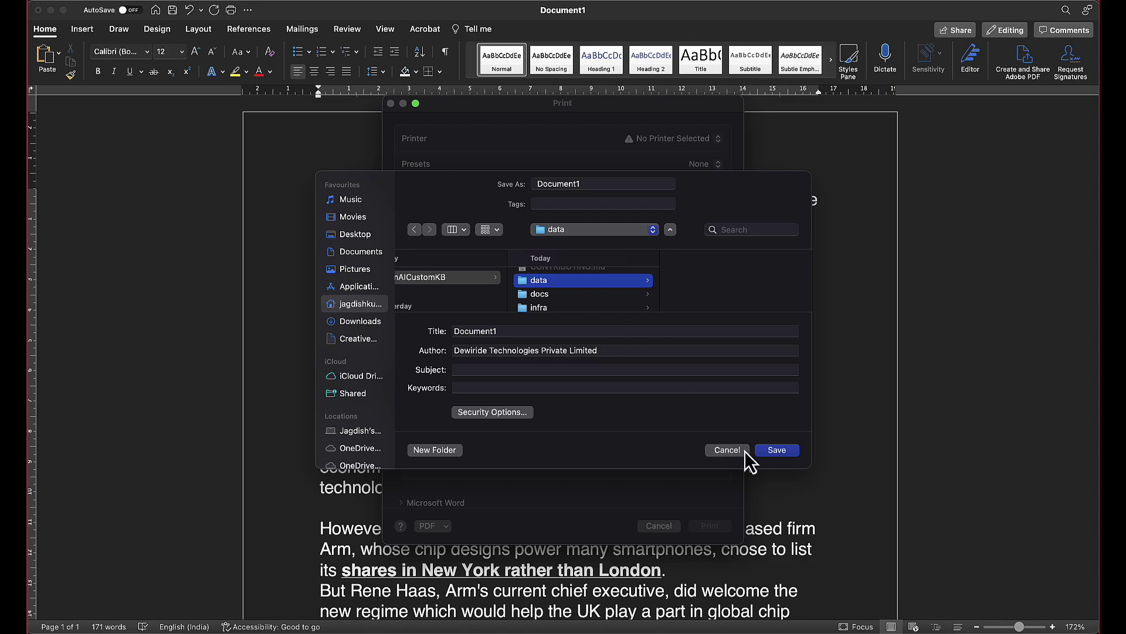
left_click(770, 449)
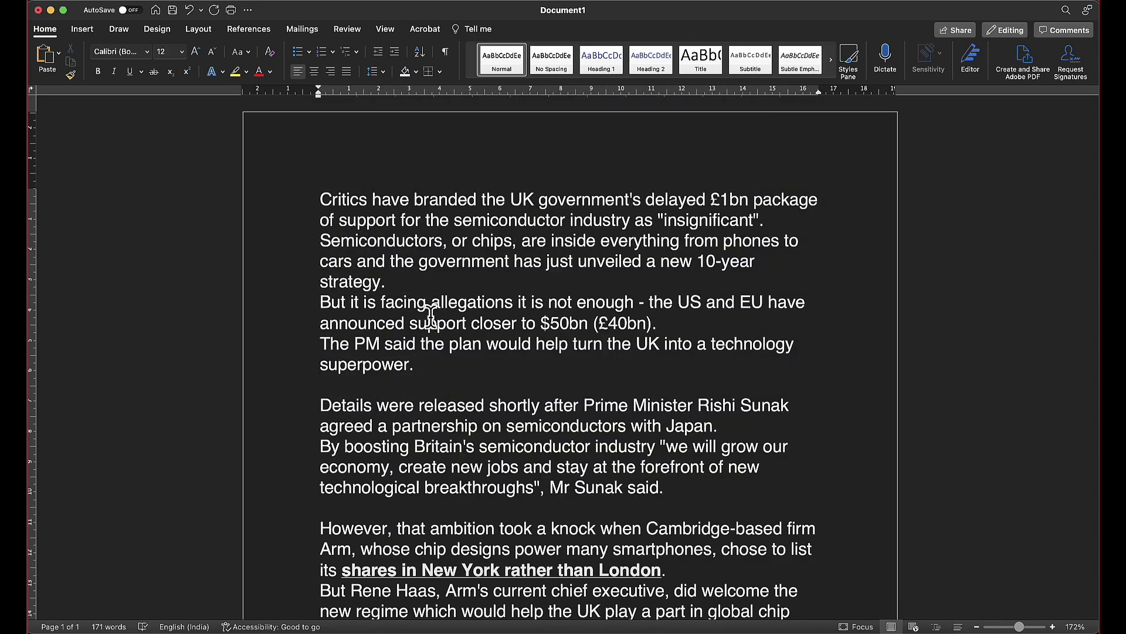
Open Document1.pdf from the data folder in Finder to check its contents, and close the PDF and the folder window.
left_click(217, 619)
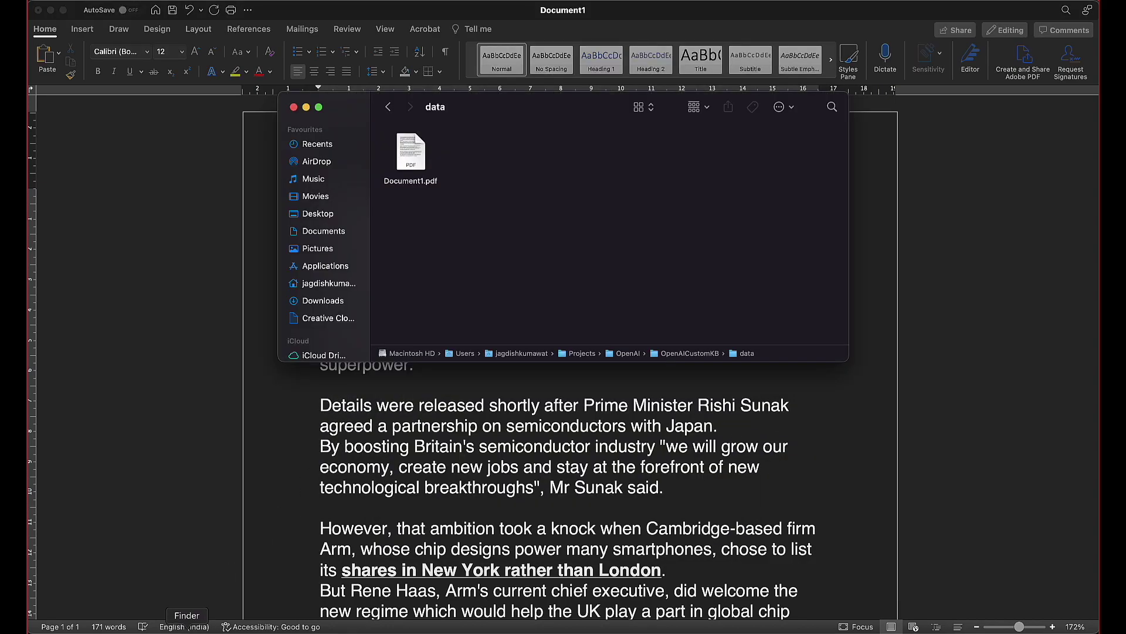
left_click(416, 150)
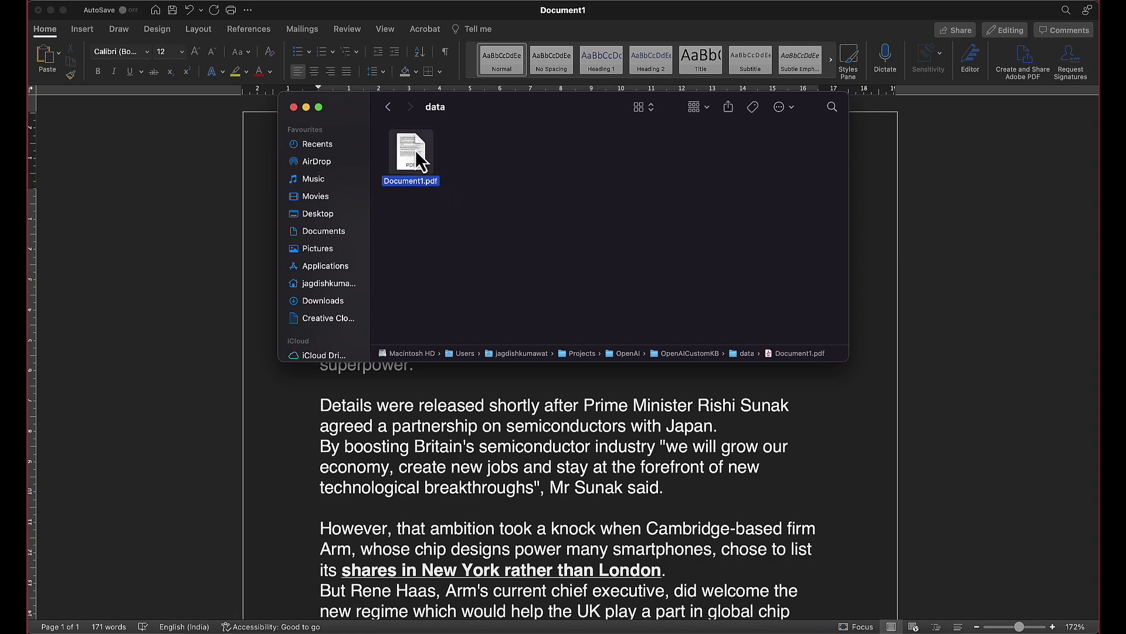
double_click(415, 149)
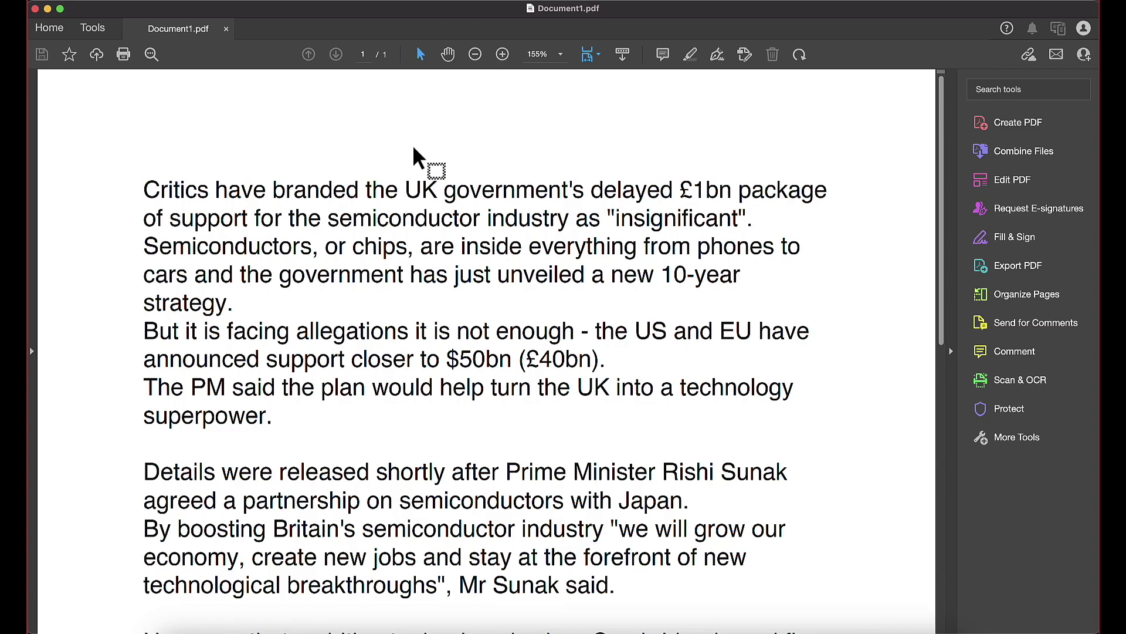
left_click(36, 9)
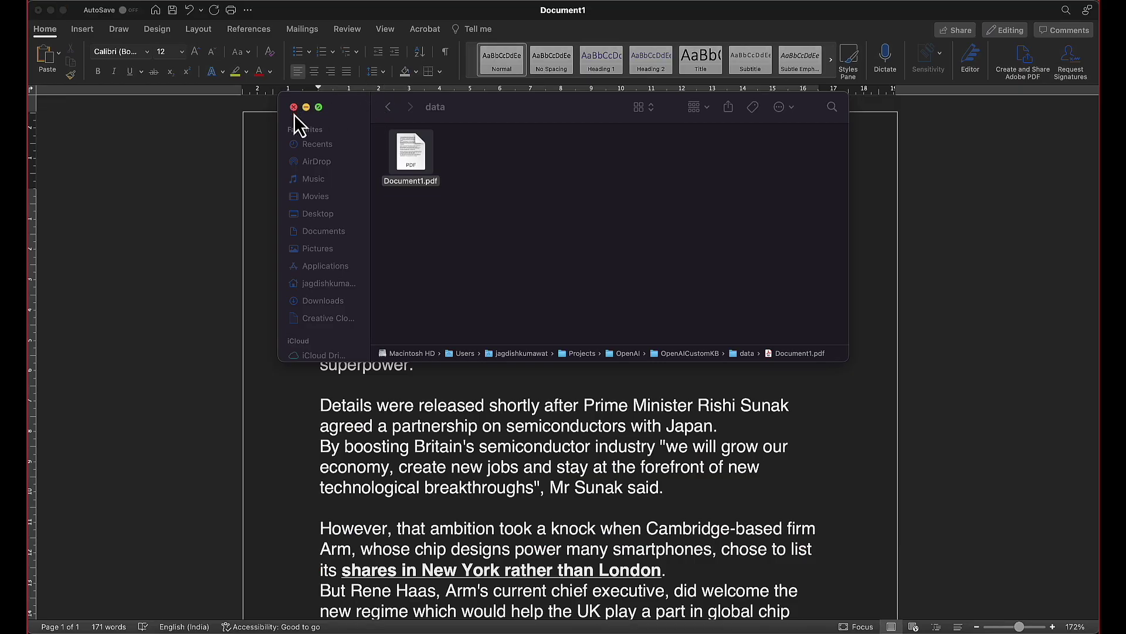
left_click(389, 468)
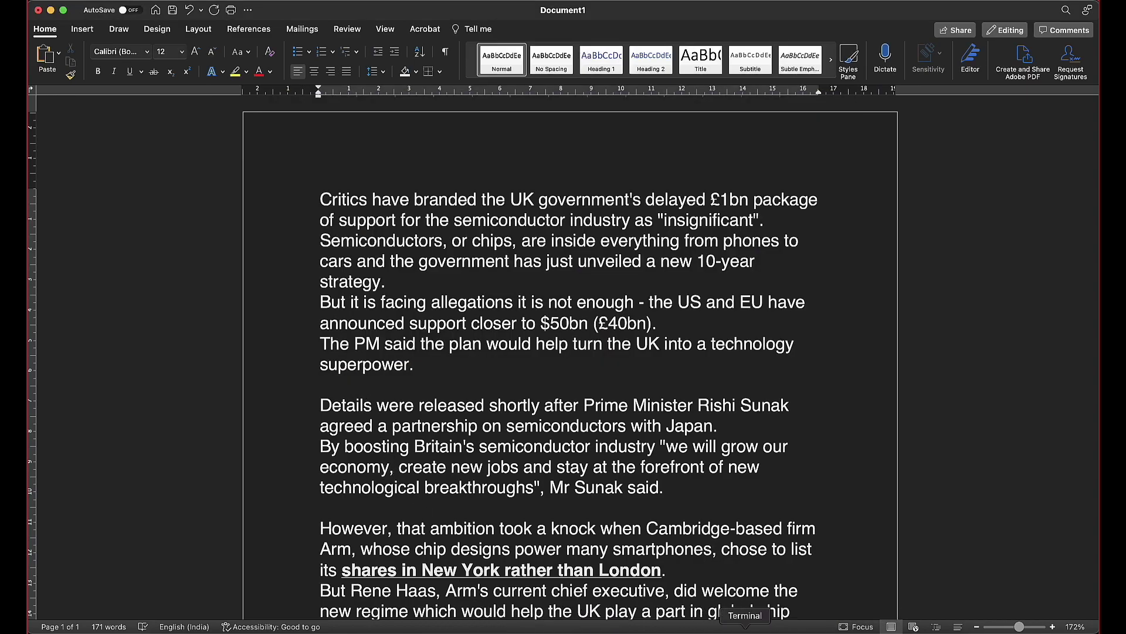
Switch to the browser profile with the azure-search-openai-demo GitHub page and consult the README's installation commands.
left_click(745, 626)
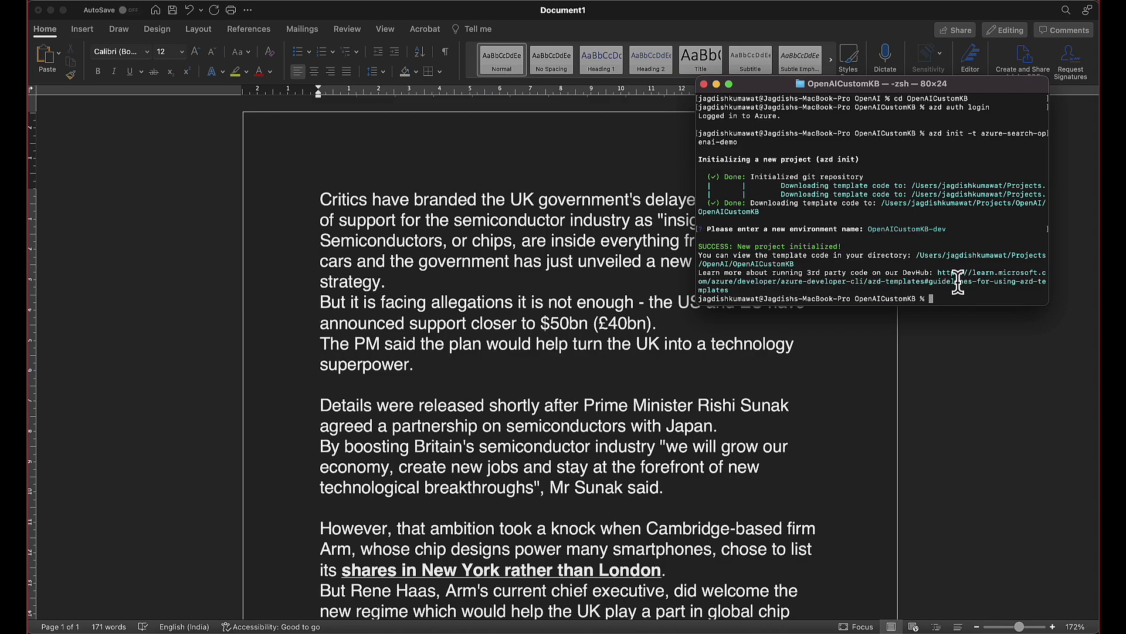
left_click(424, 626)
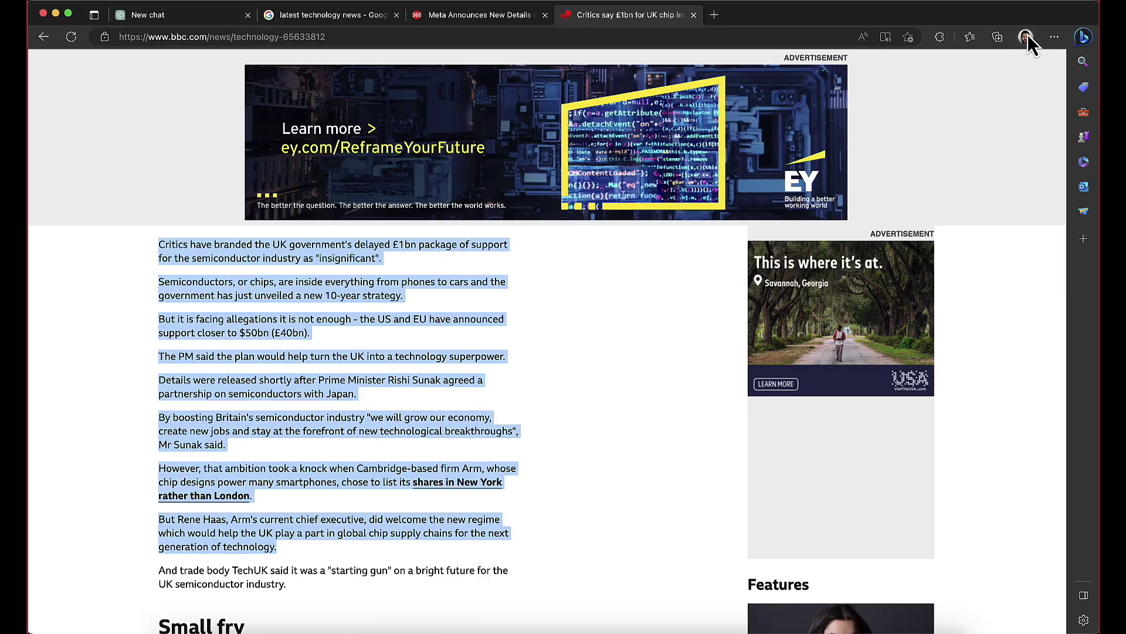
key("super+grave")
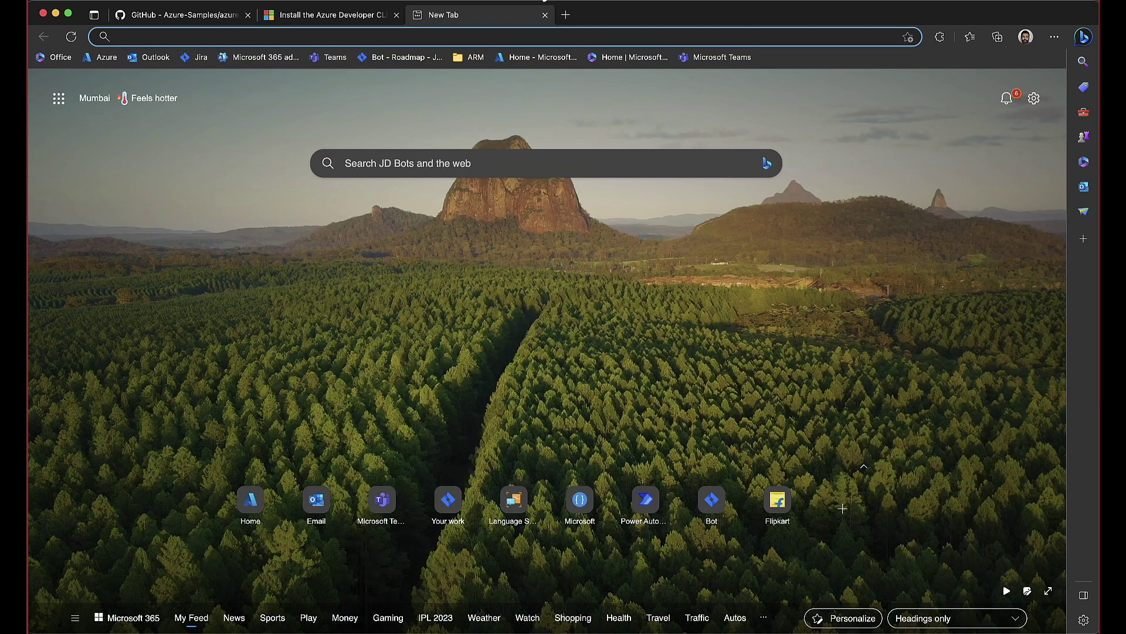
left_click(176, 18)
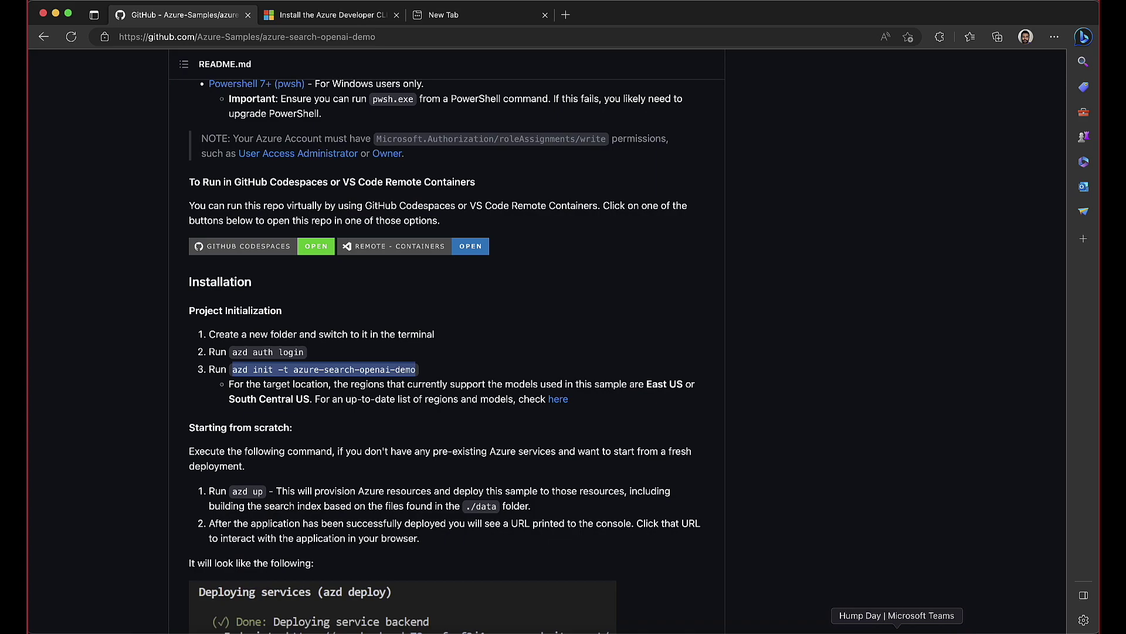
Run azd up in Terminal from the OpenAICustomKB folder and choose the PROD - Sponsored Azure subscription.
left_click(746, 629)
type("azd up")
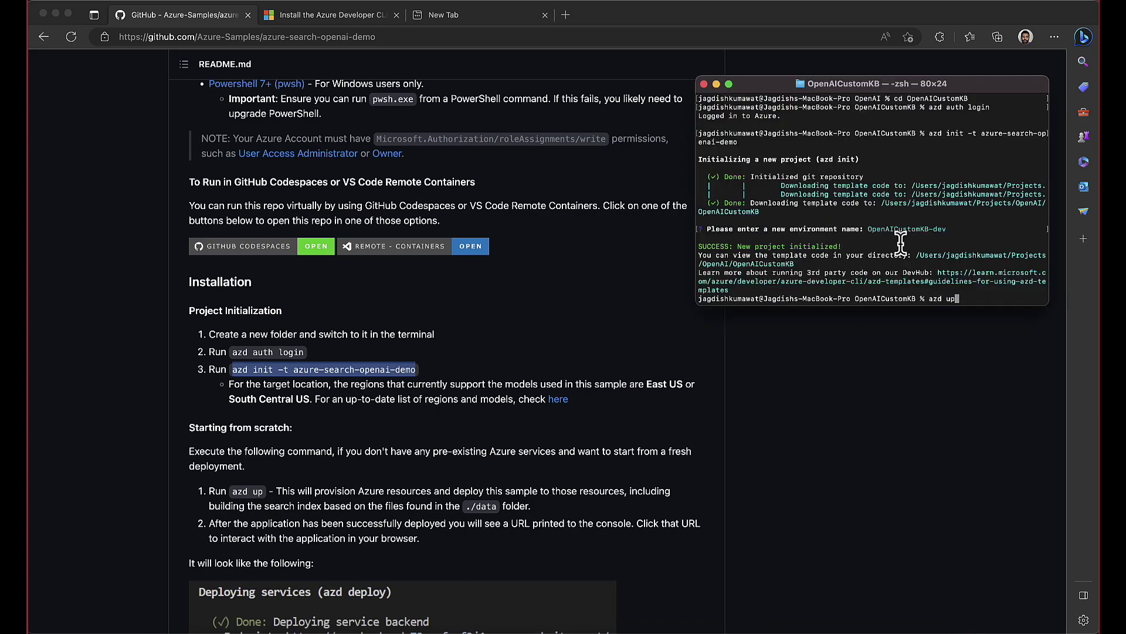
key("Return")
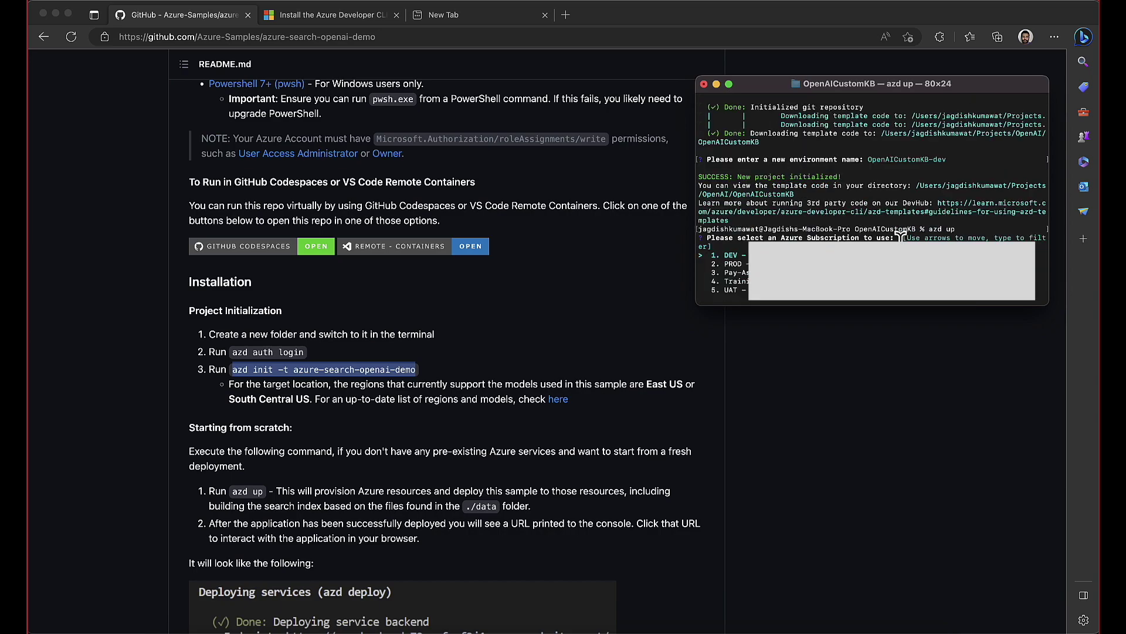
key("Down")
key("Return")
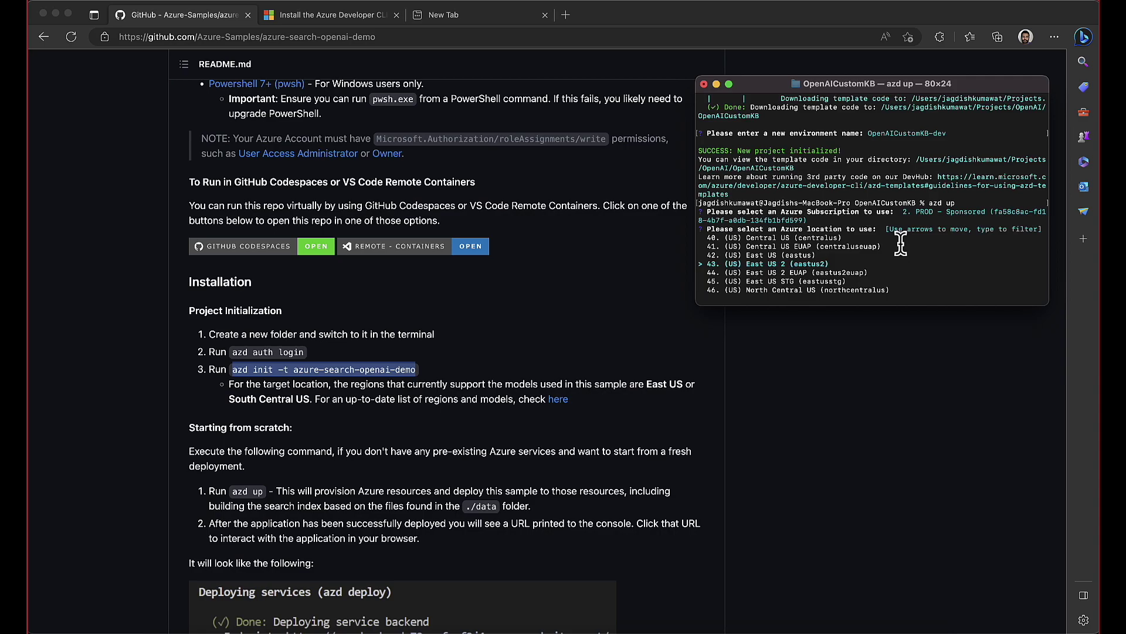
Interrupt the location prompt, rerun the deployment as sudo azd up, and enter the account password.
key("ctrl+c")
key("Up")
key("Left")
key("Left")
key("Left")
key("Left")
key("Left")
key("Left")
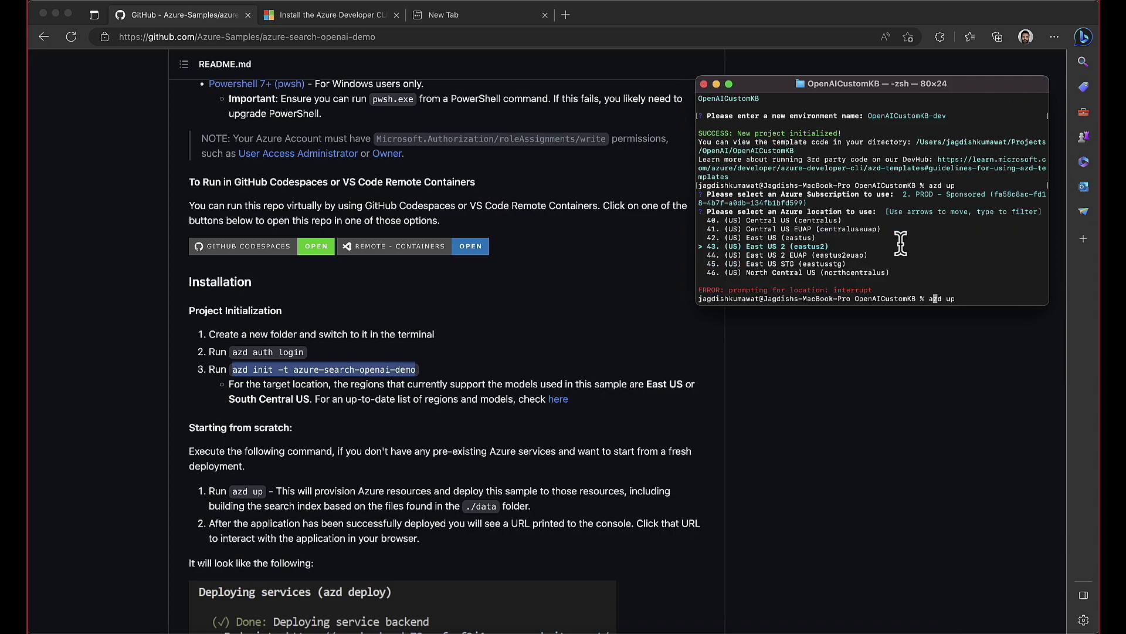
type("sudo")
key("Right")
key("Right")
key("Right")
key("Right")
key("Right")
key("Right")
key("Return")
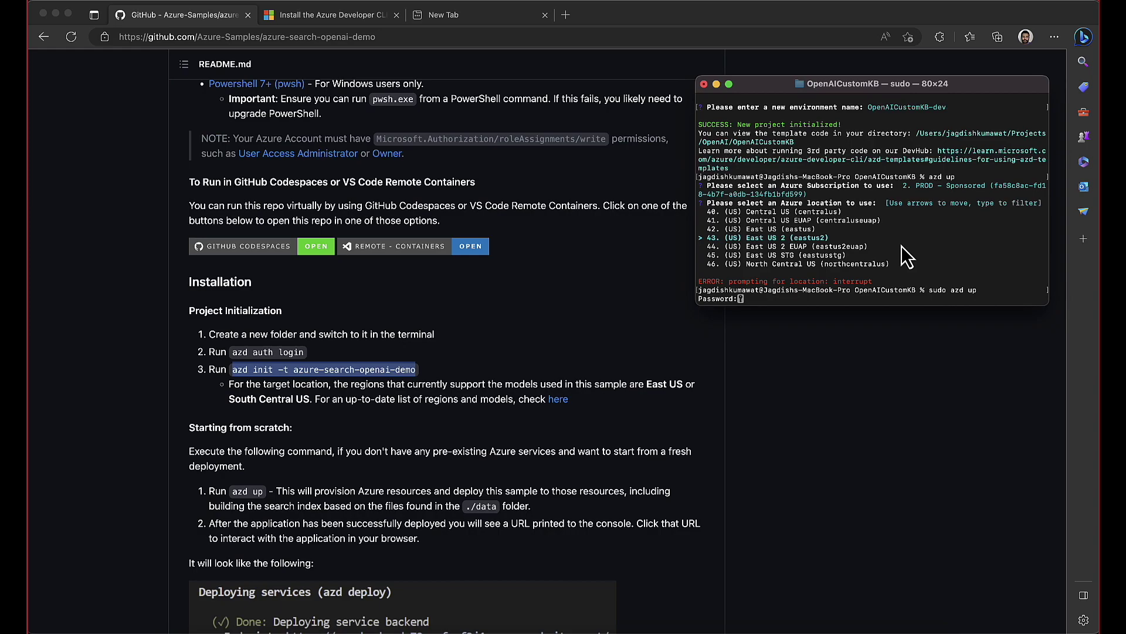
key("Return")
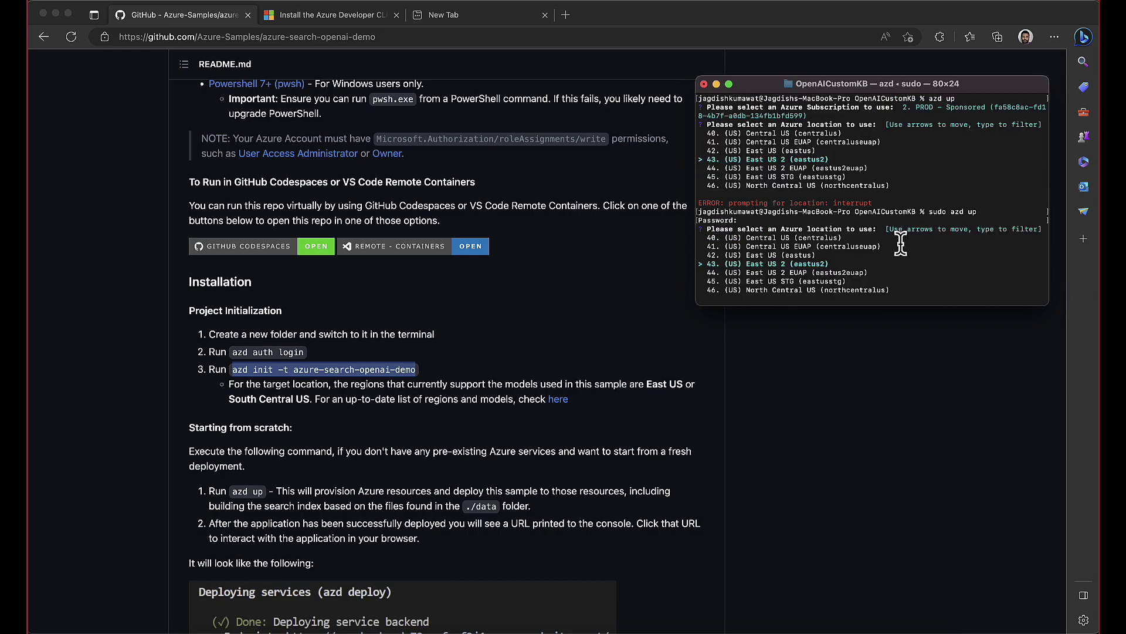
Choose South Central US (southcentralus) as the Azure location and start provisioning.
key("Down")
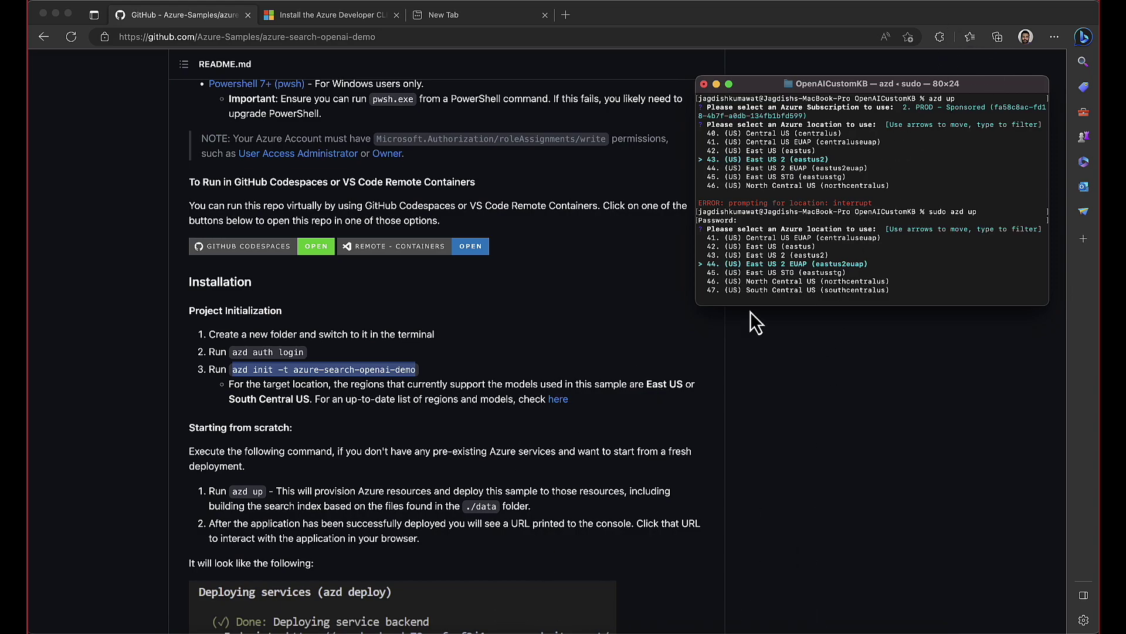
key("Down")
key("Down")
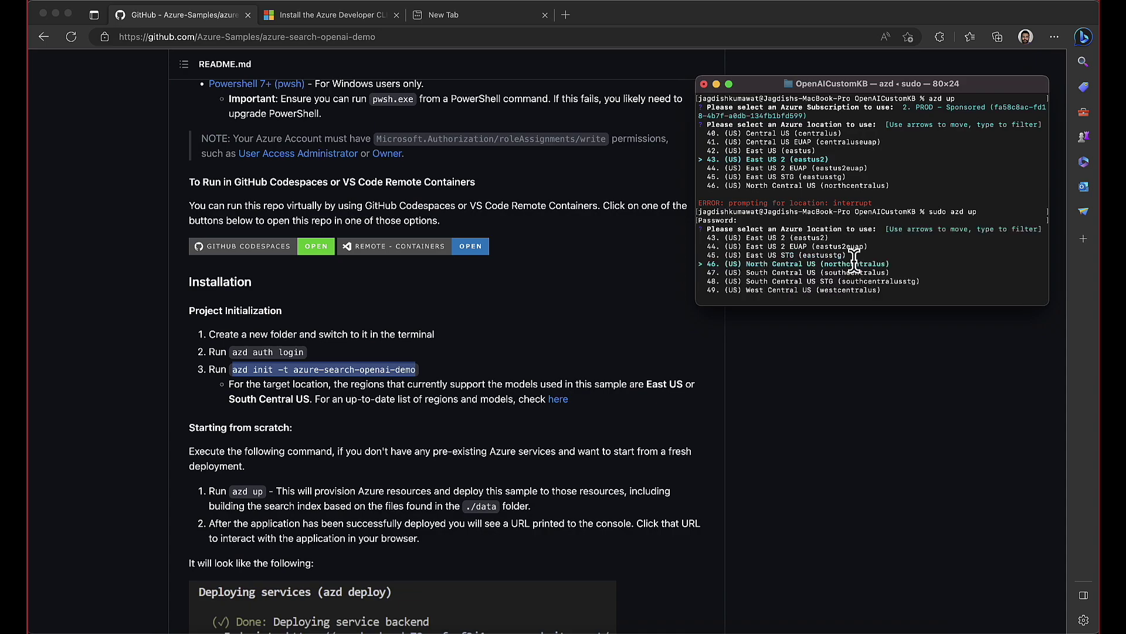
key("Down")
key("Down")
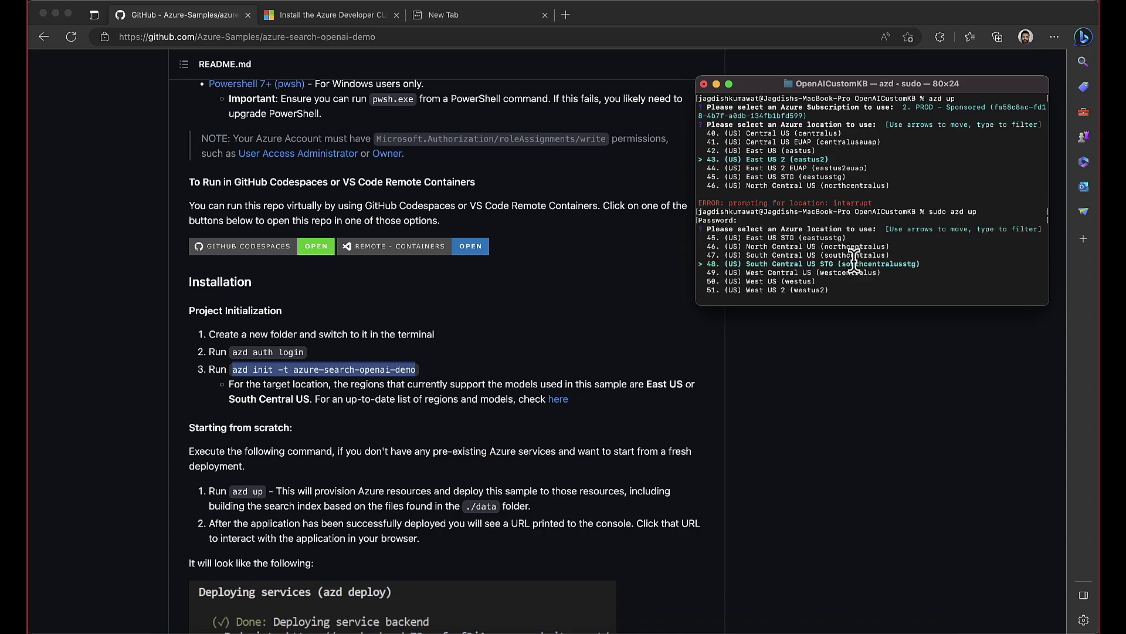
key("Up")
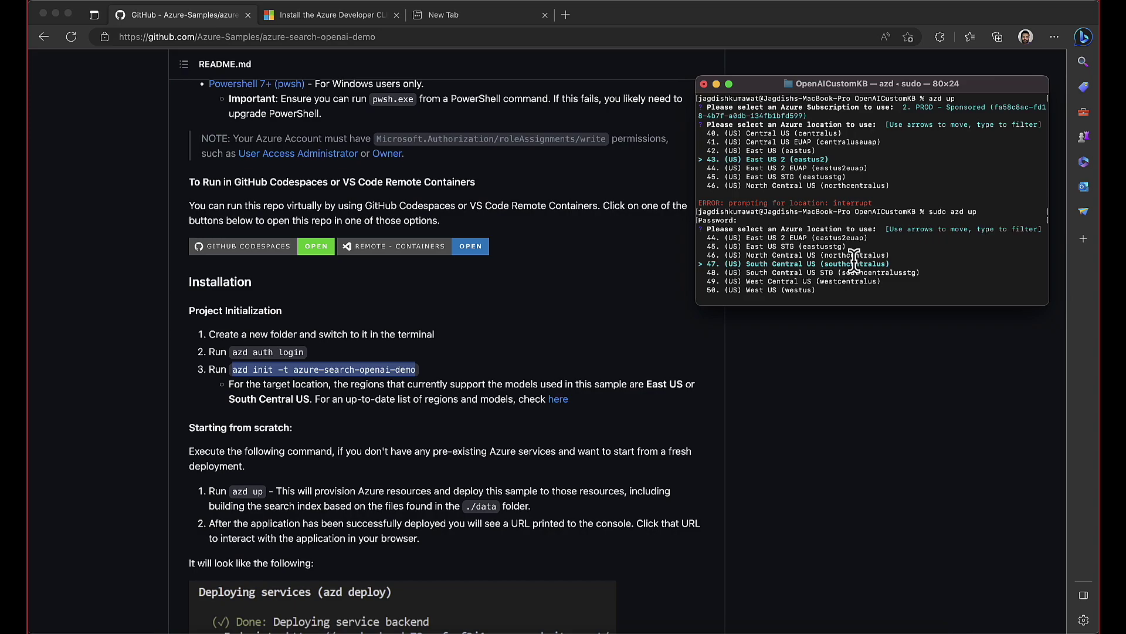
key("Return")
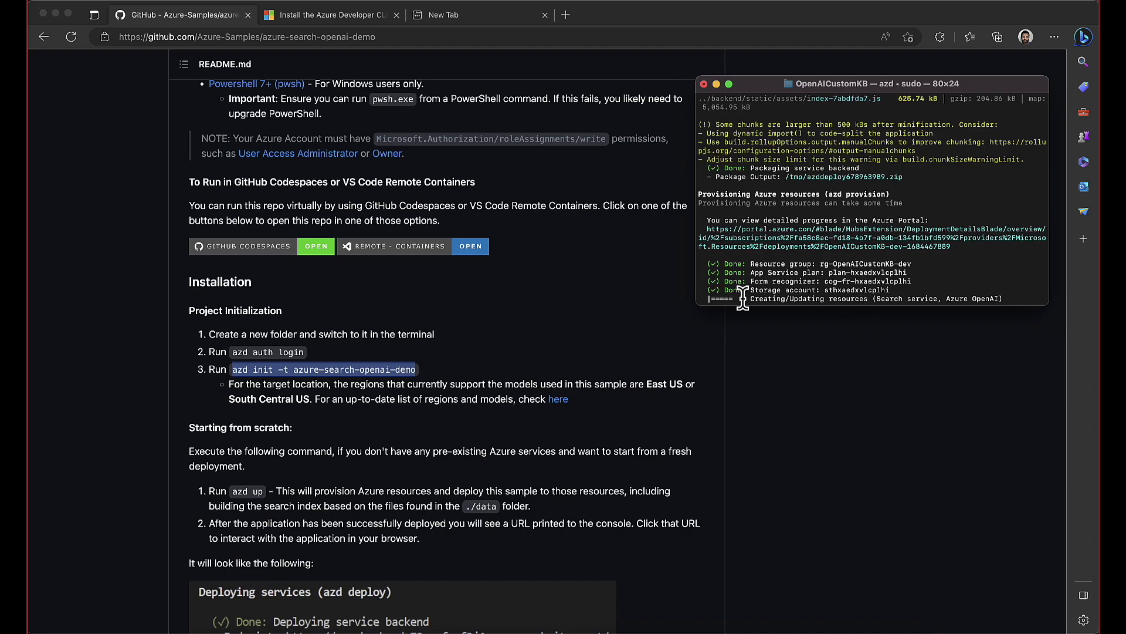
Open the rg-OpenAICustomKB-dev resource group in the Azure portal, examine its resources and deployments, and return to its overview.
left_click(449, 16)
left_click(115, 58)
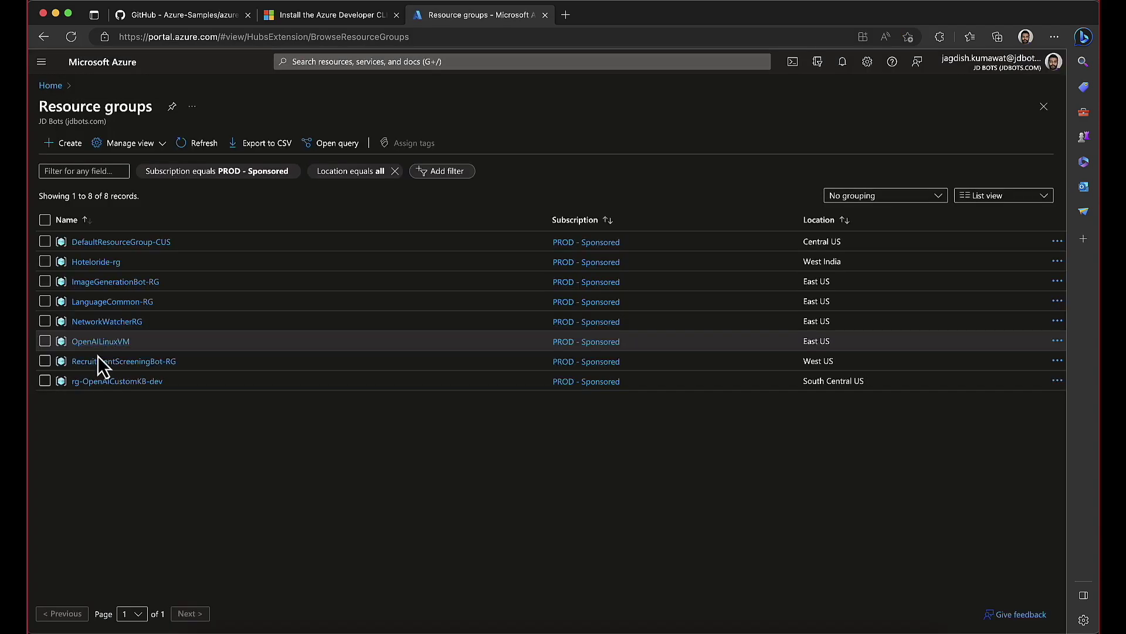
left_click(105, 382)
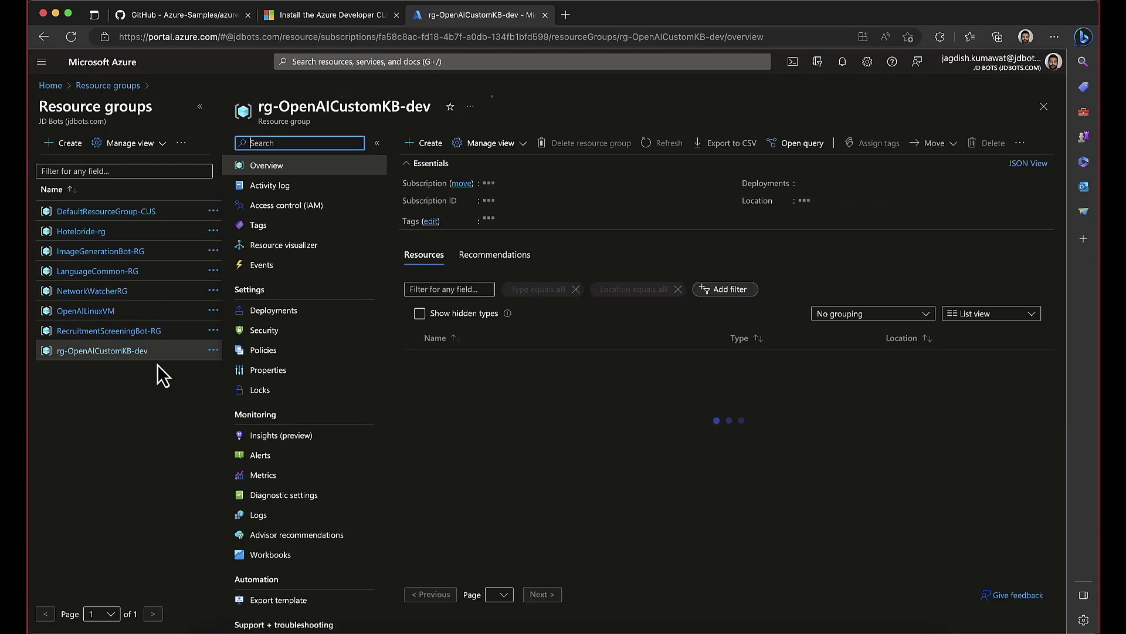
left_click(200, 106)
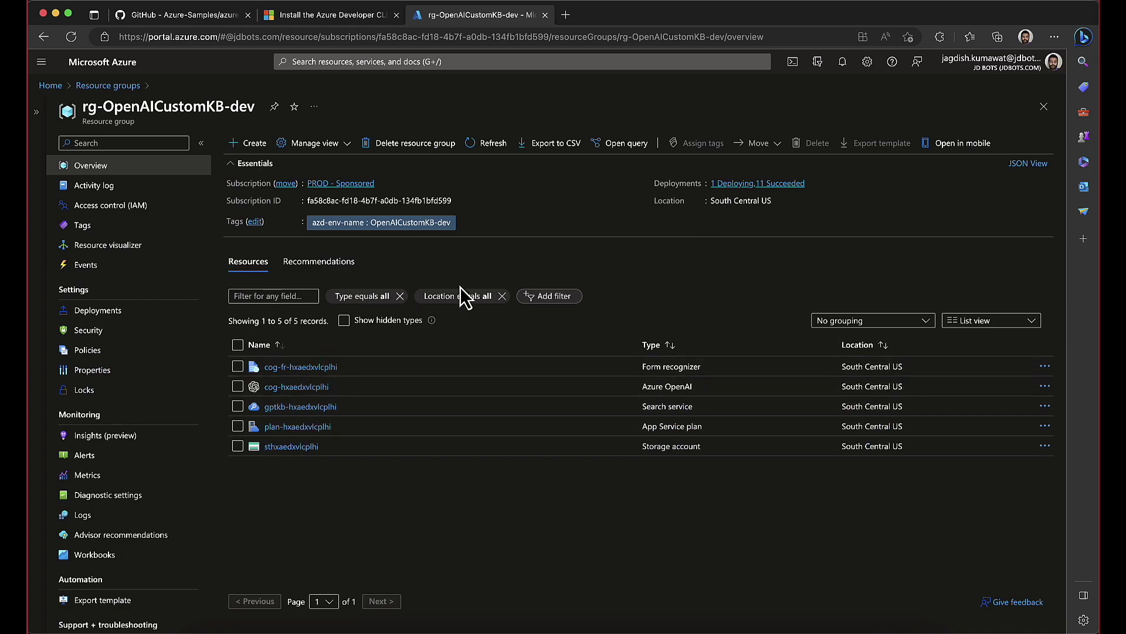
left_click(749, 184)
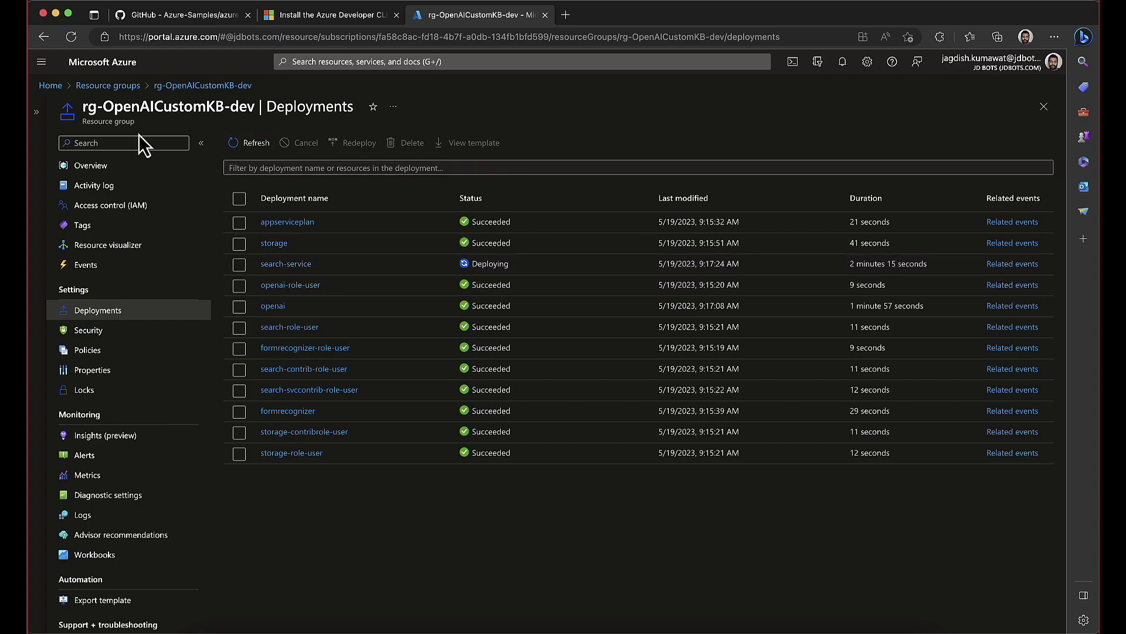
left_click(89, 167)
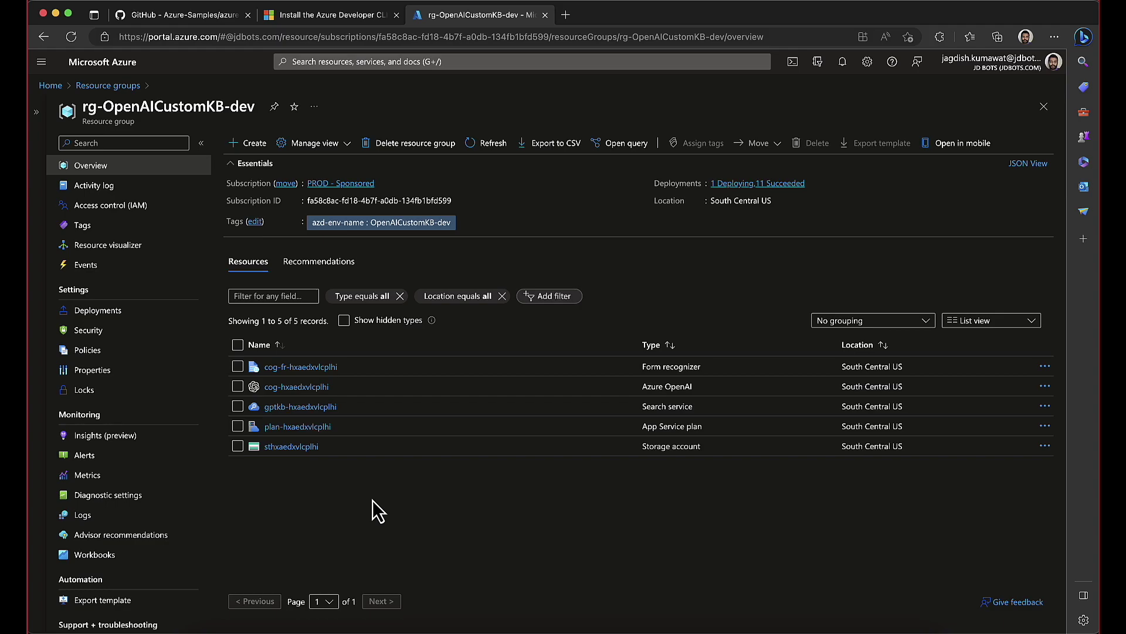
Compare the provisioning progress in Terminal with the deployments list of the rg-OpenAICustomKB-dev resource group in the Azure portal.
left_click(780, 622)
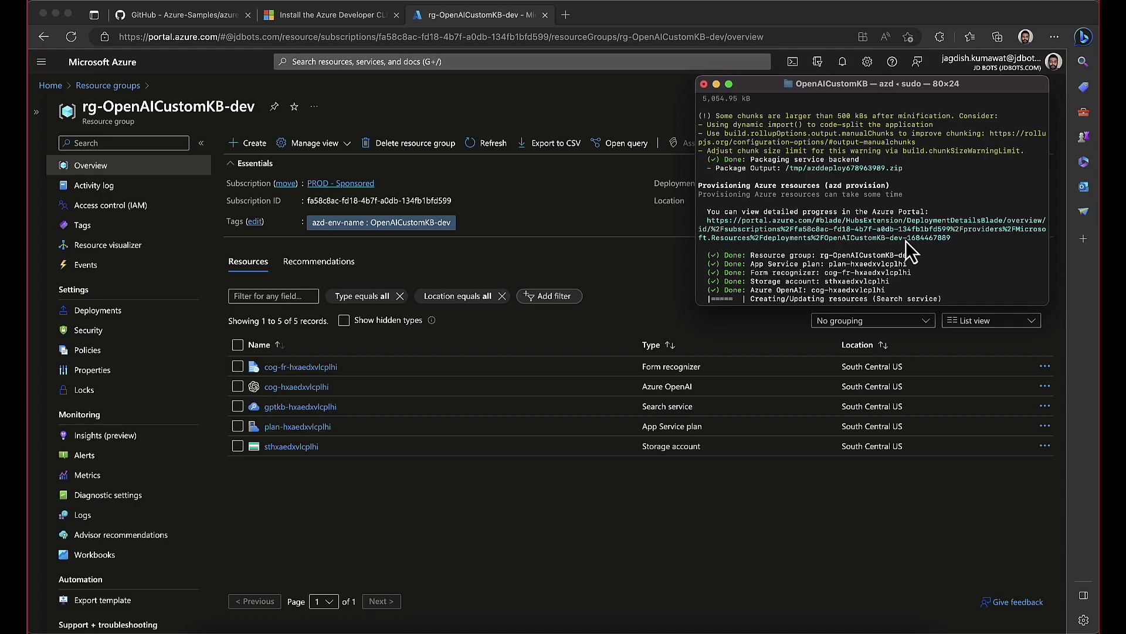
left_click(98, 310)
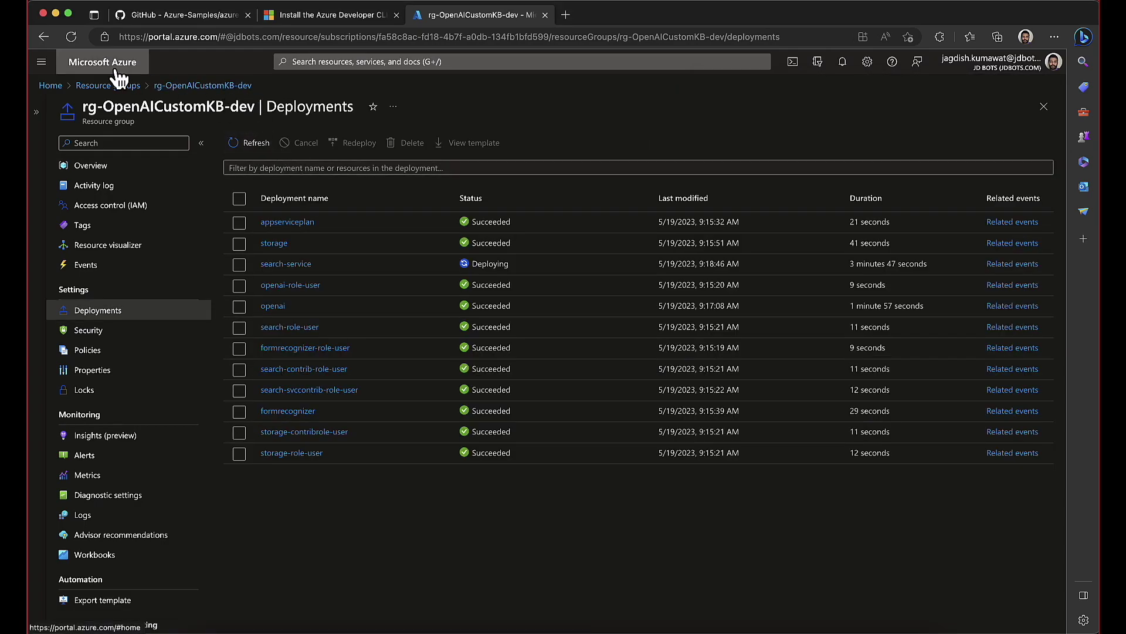
left_click(115, 168)
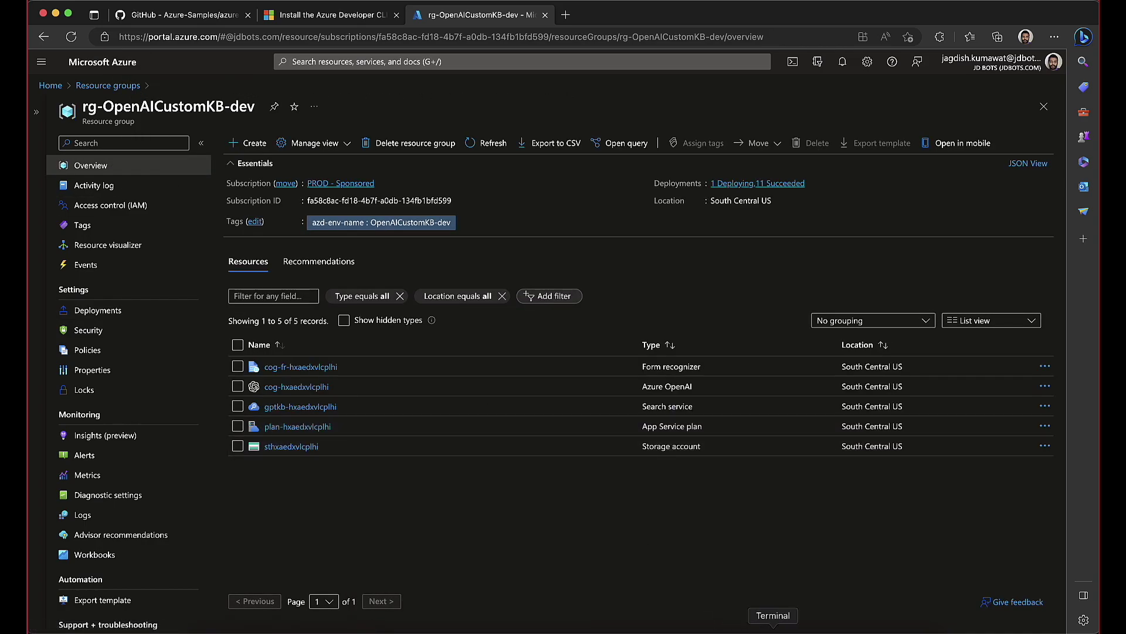
left_click(773, 629)
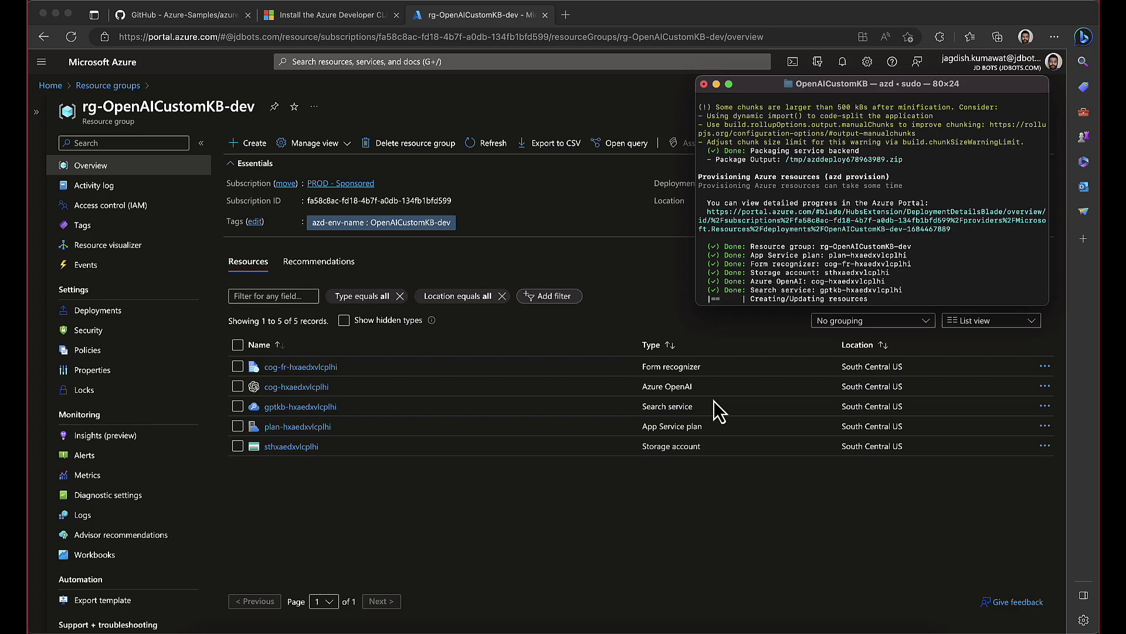
left_click(586, 199)
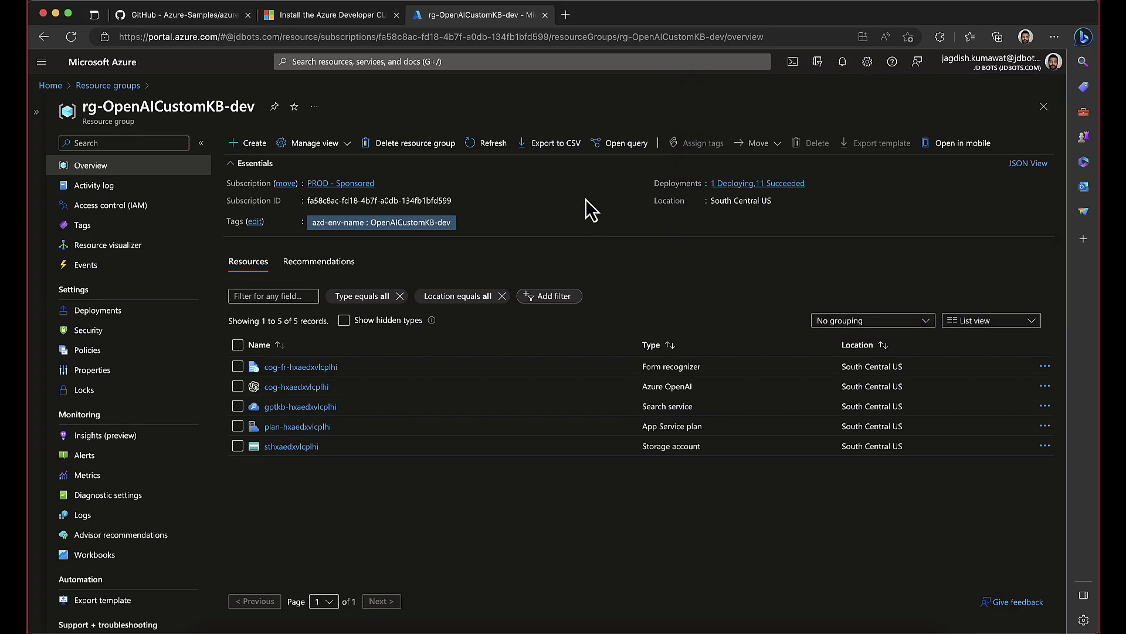
Refresh the resource group overview, examine its deployments, and check the provisioning output in Terminal.
left_click(481, 144)
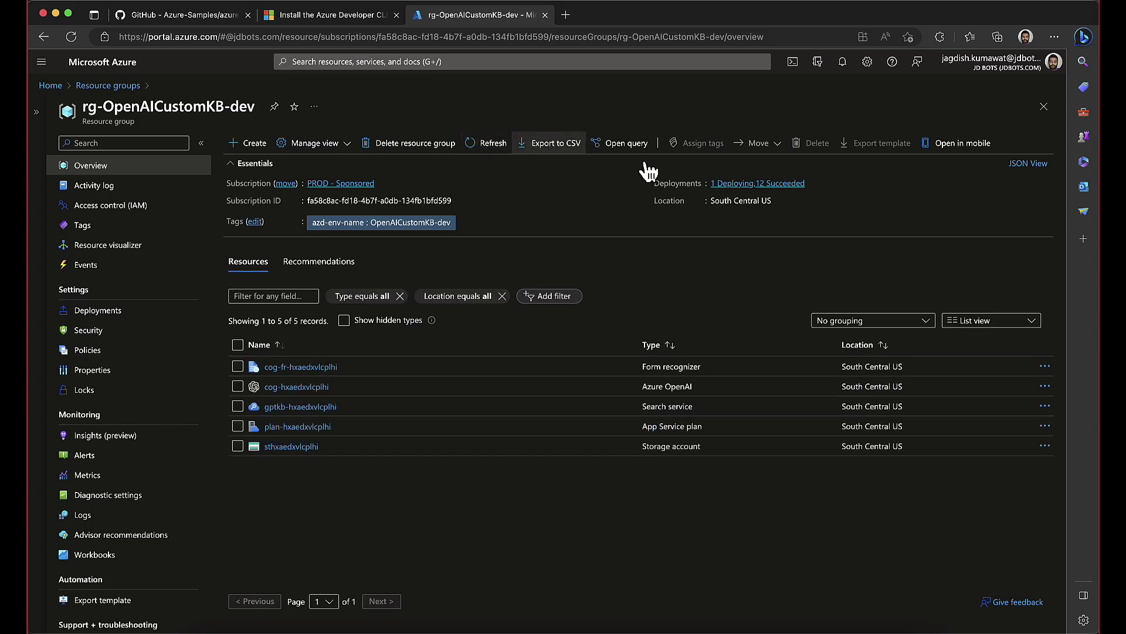
left_click(773, 187)
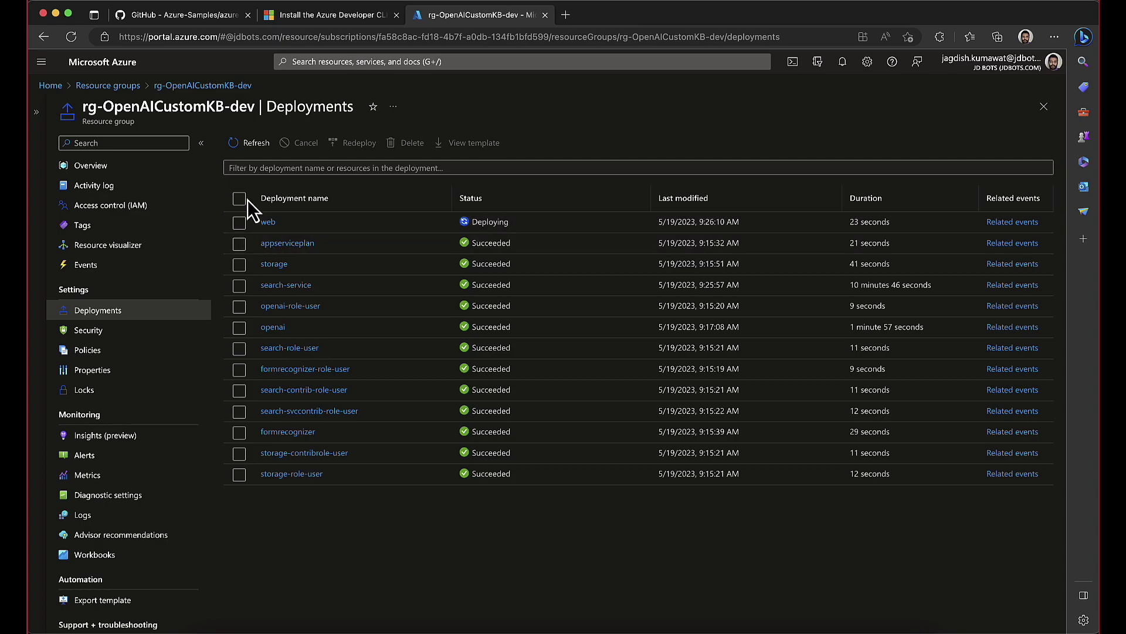
left_click(226, 87)
key("super+Tab")
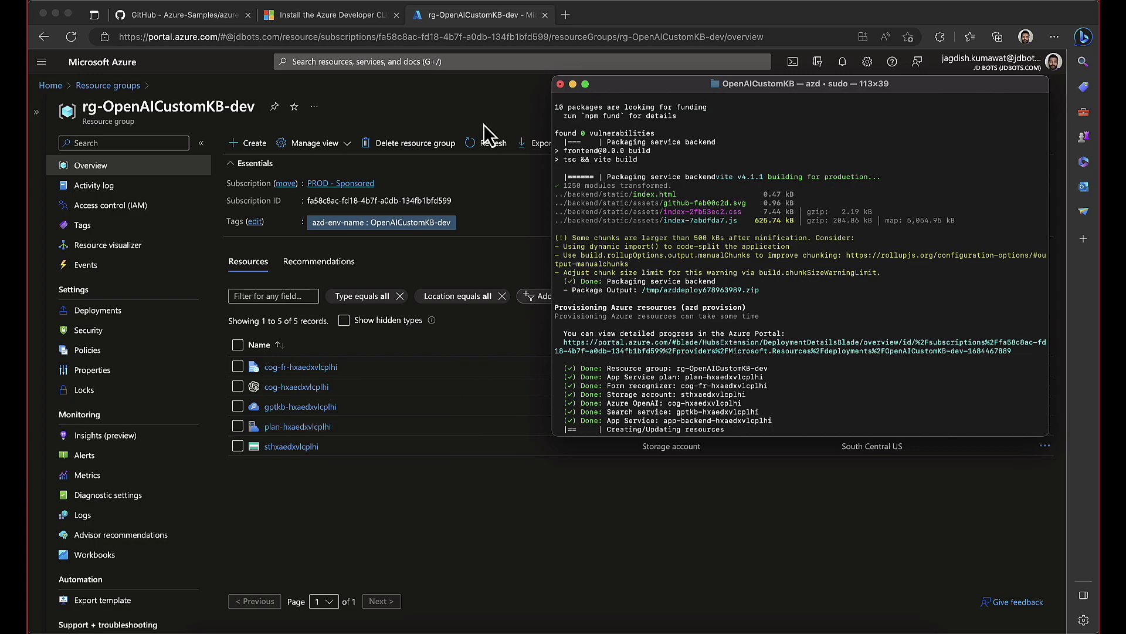
Refresh the resource group's resources, review the backend role deployments, and read the azd output in Terminal.
left_click(484, 150)
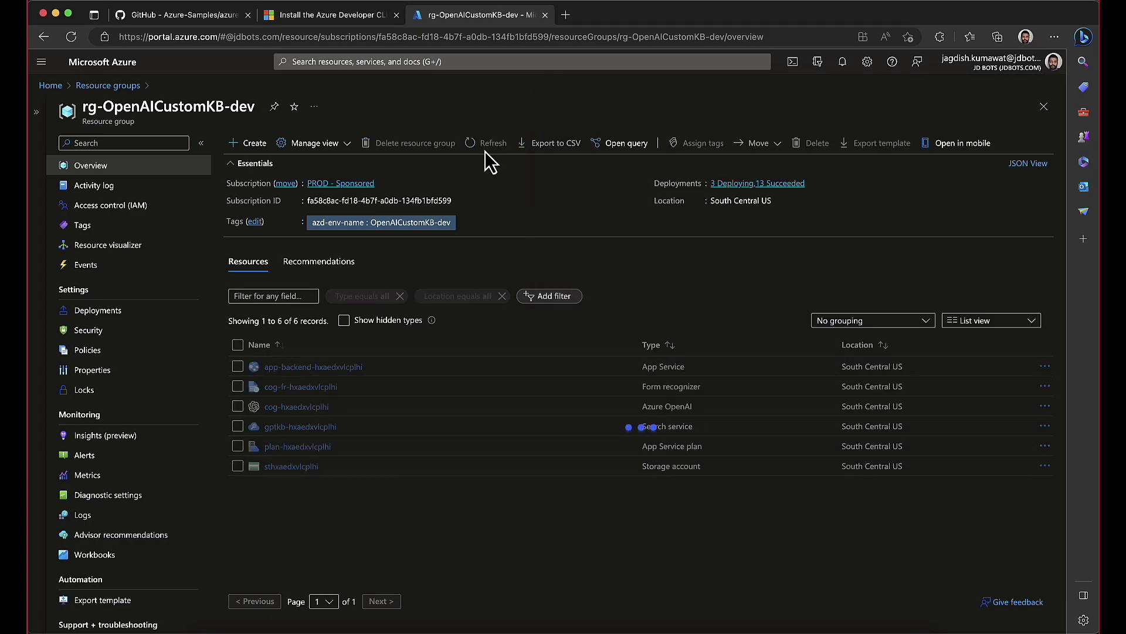
left_click(754, 183)
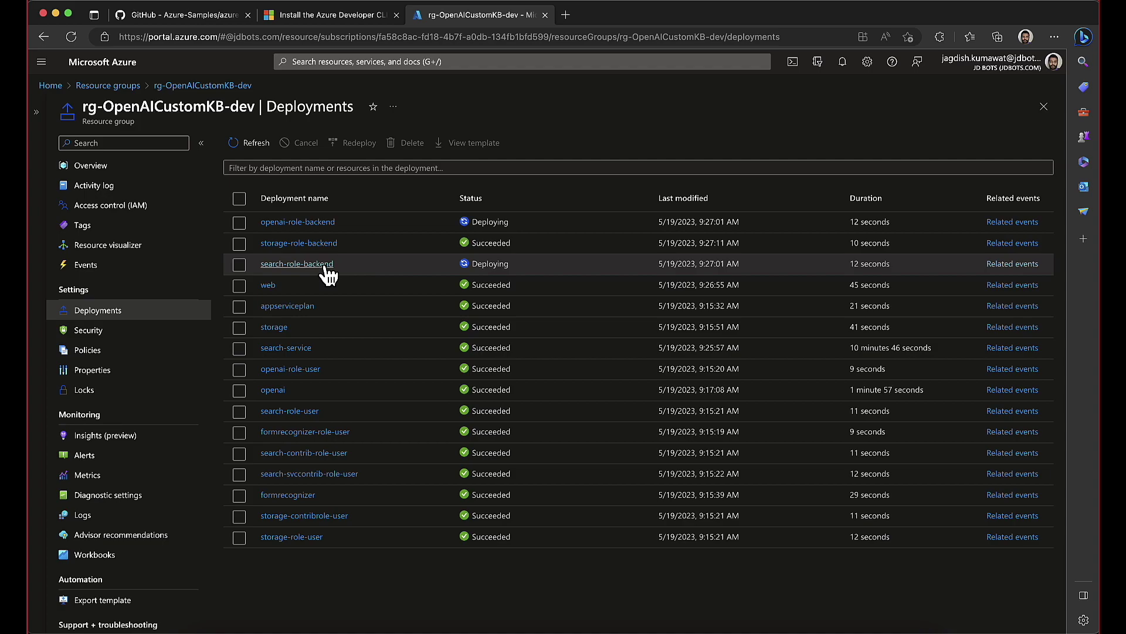
left_click(154, 169)
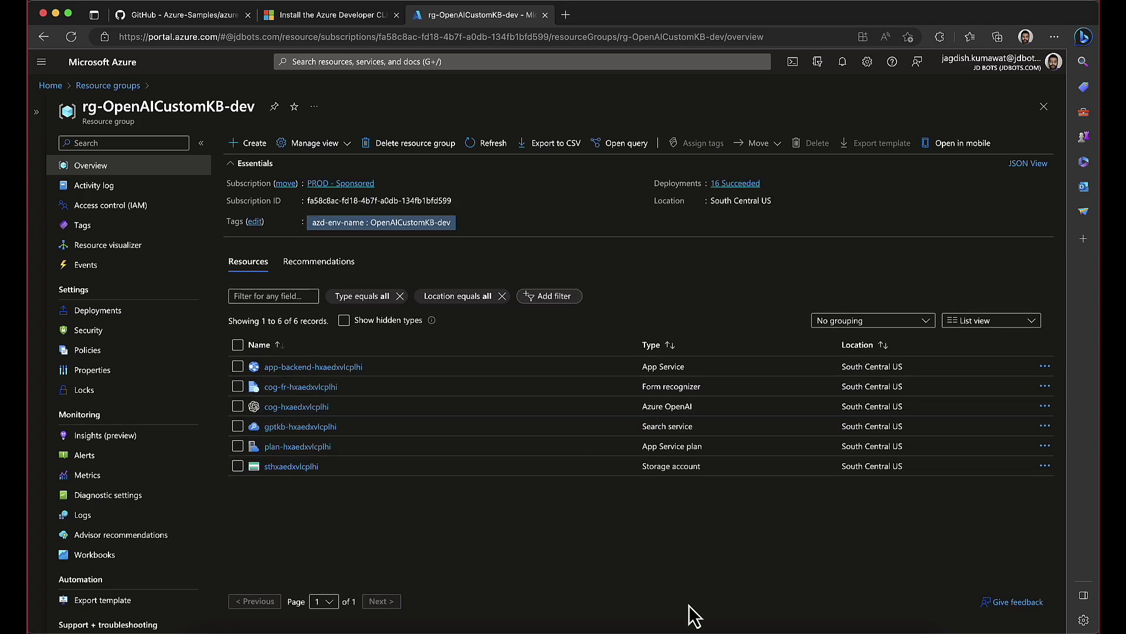
left_click(780, 629)
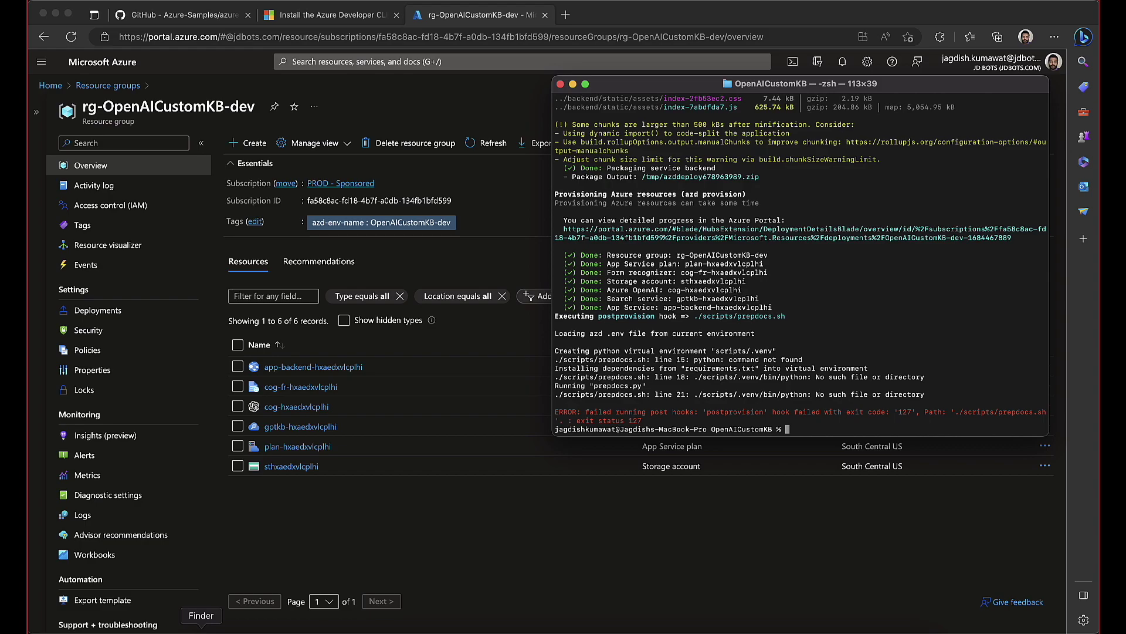
Open prepdocs.sh for editing from the scripts folder of OpenAICustomKB in Finder.
left_click(200, 629)
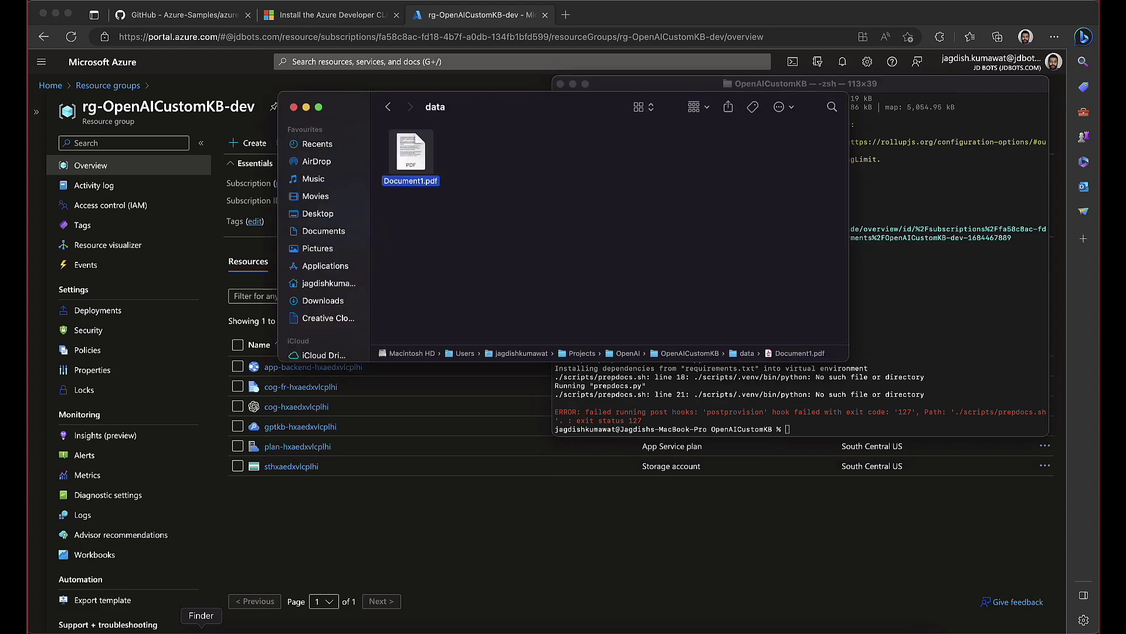
left_click(387, 108)
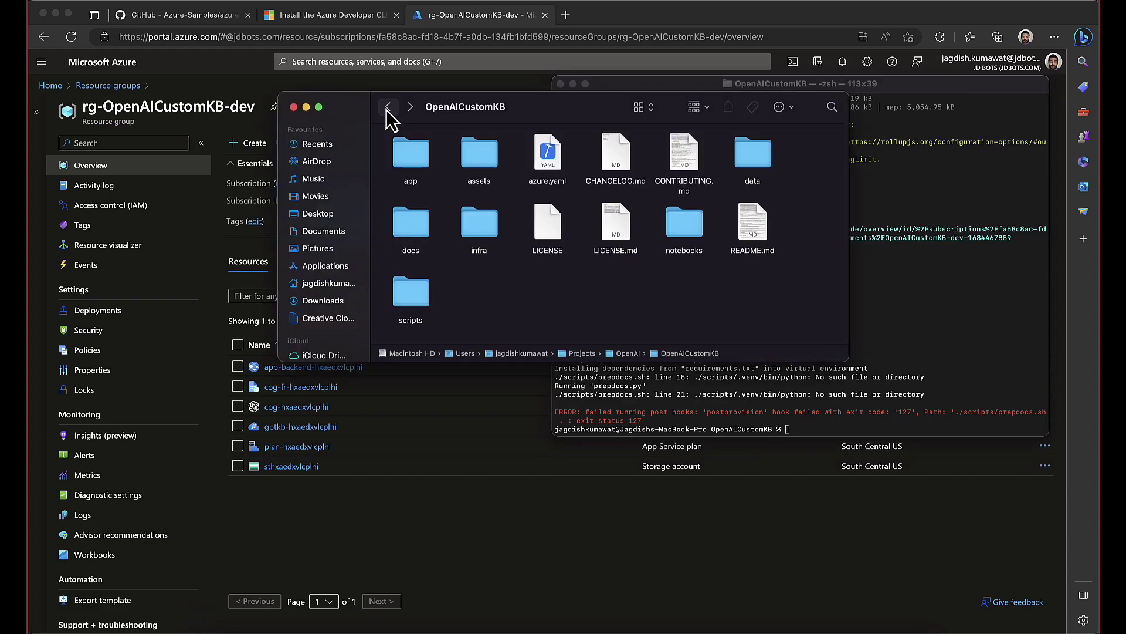
double_click(412, 296)
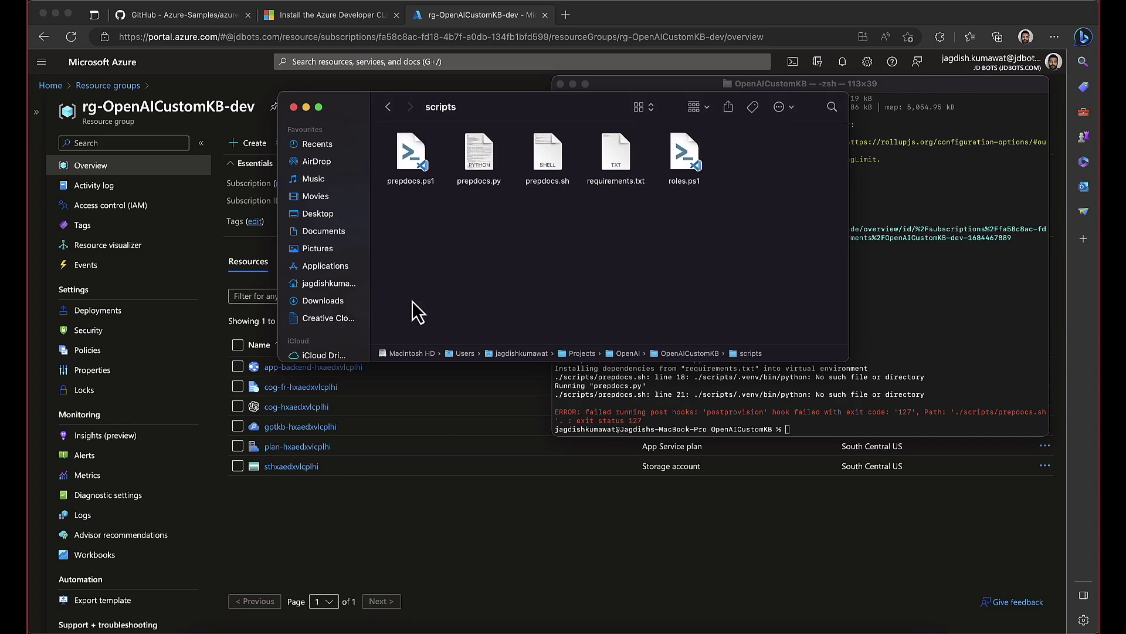
left_click(544, 146)
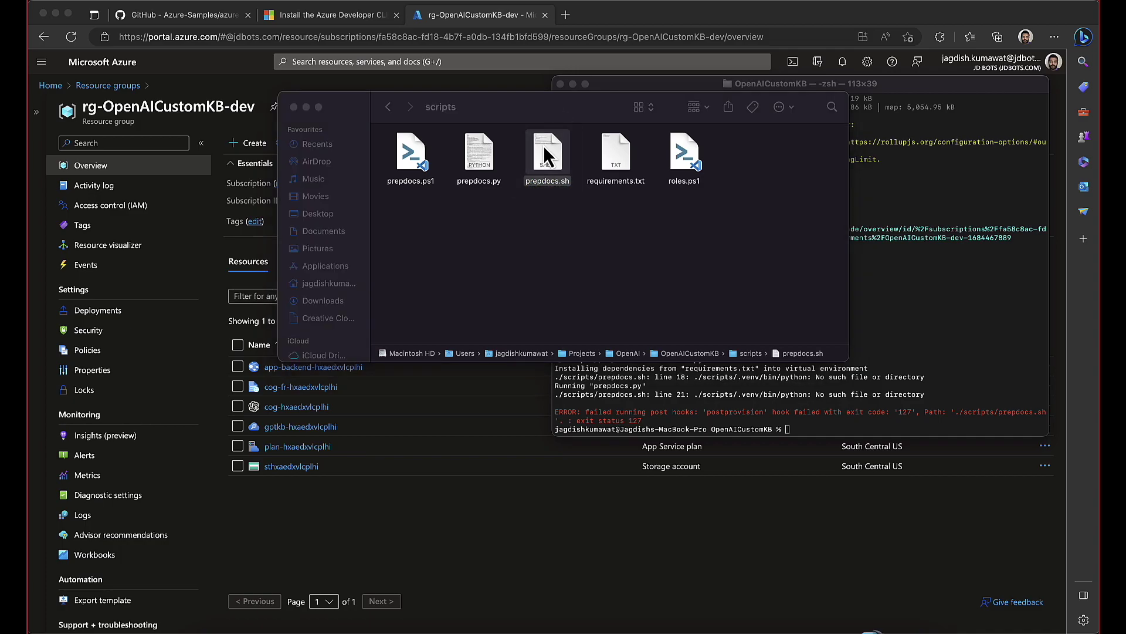
double_click(543, 145)
Change python to python3 in the commands on lines 15, 18 and 21 of prepdocs.sh, then save and close the file.
left_click(188, 268)
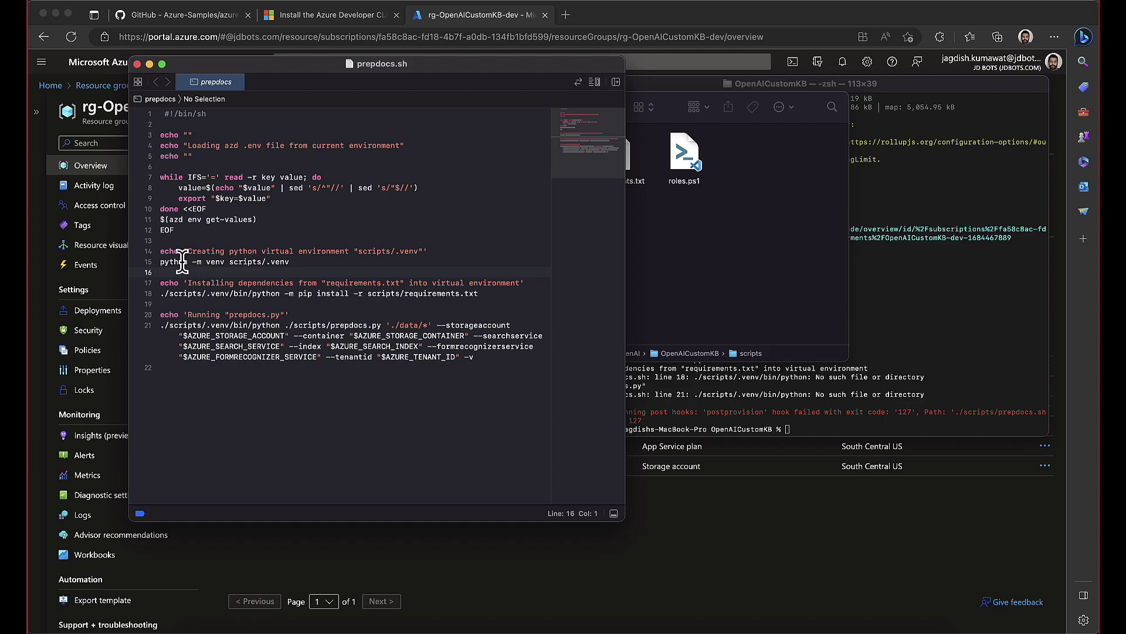
left_click(188, 262)
type("3")
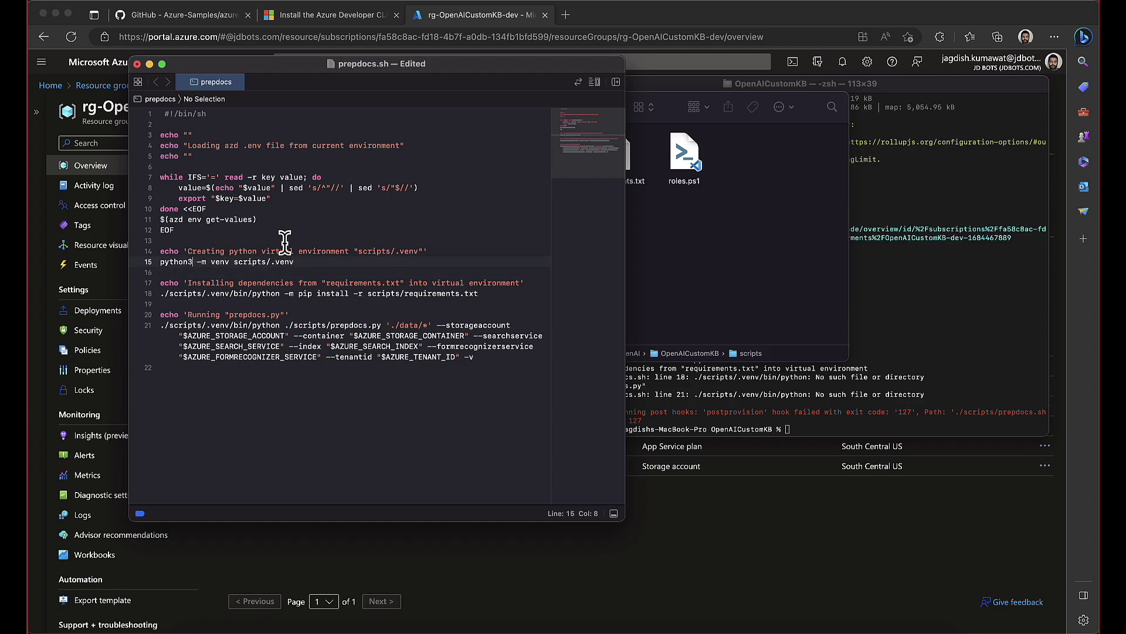
left_click(280, 294)
type("3")
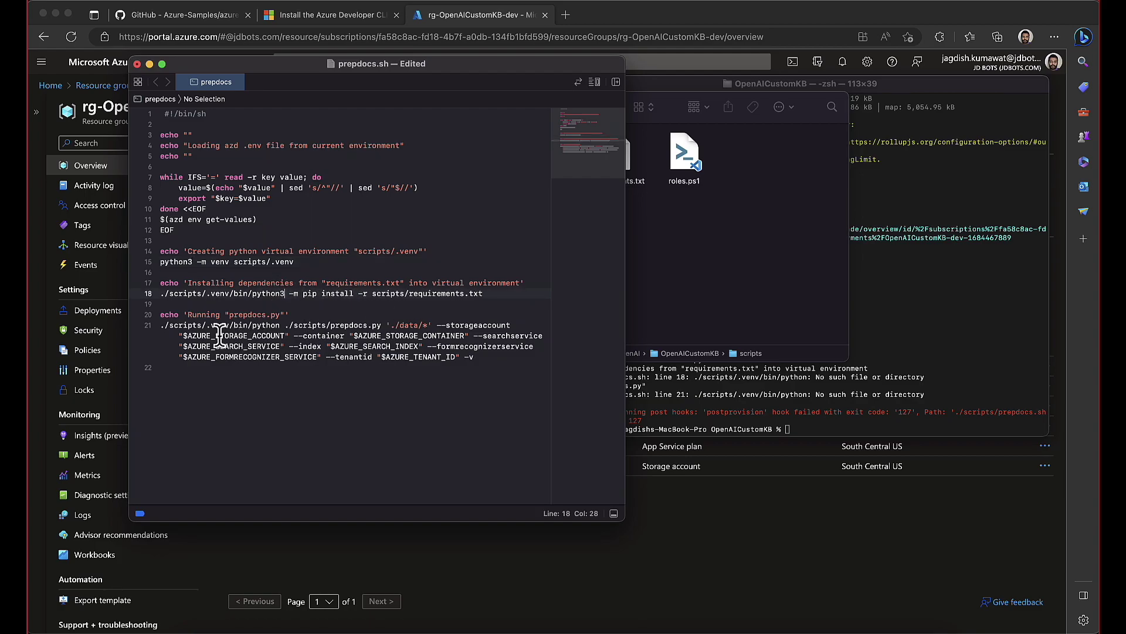
left_click(281, 325)
type("3")
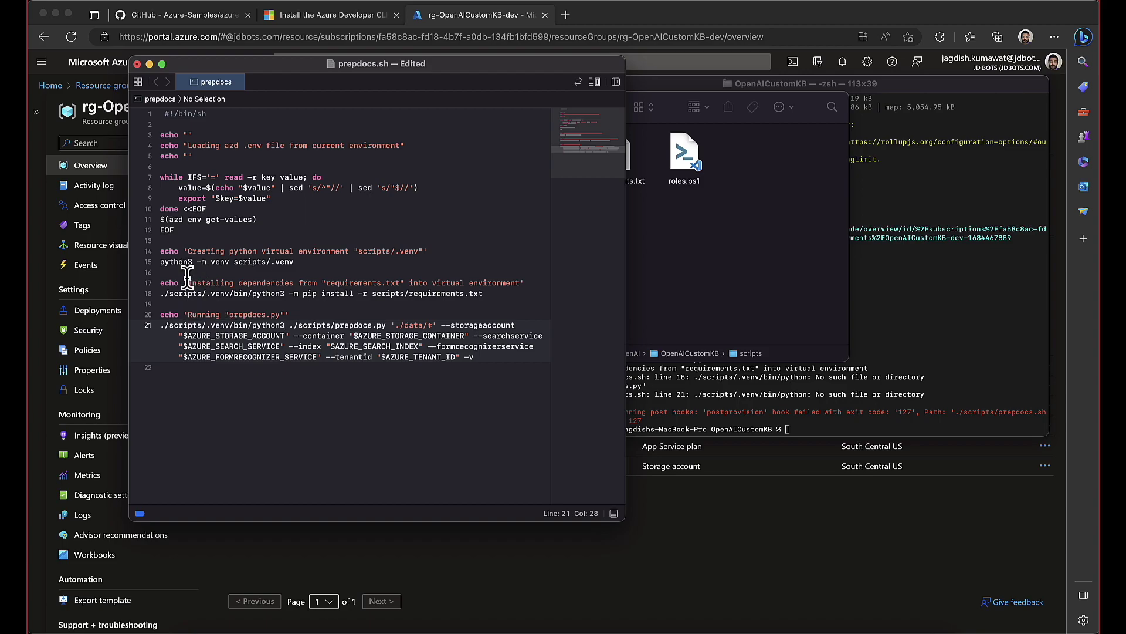
left_click(110, 2)
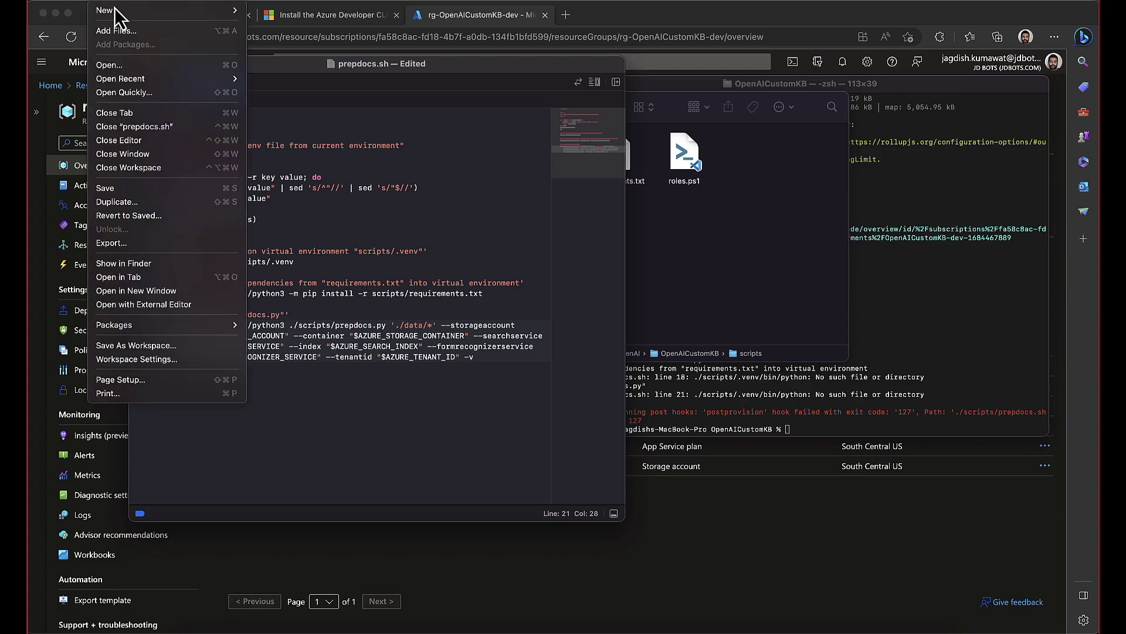
left_click(133, 188)
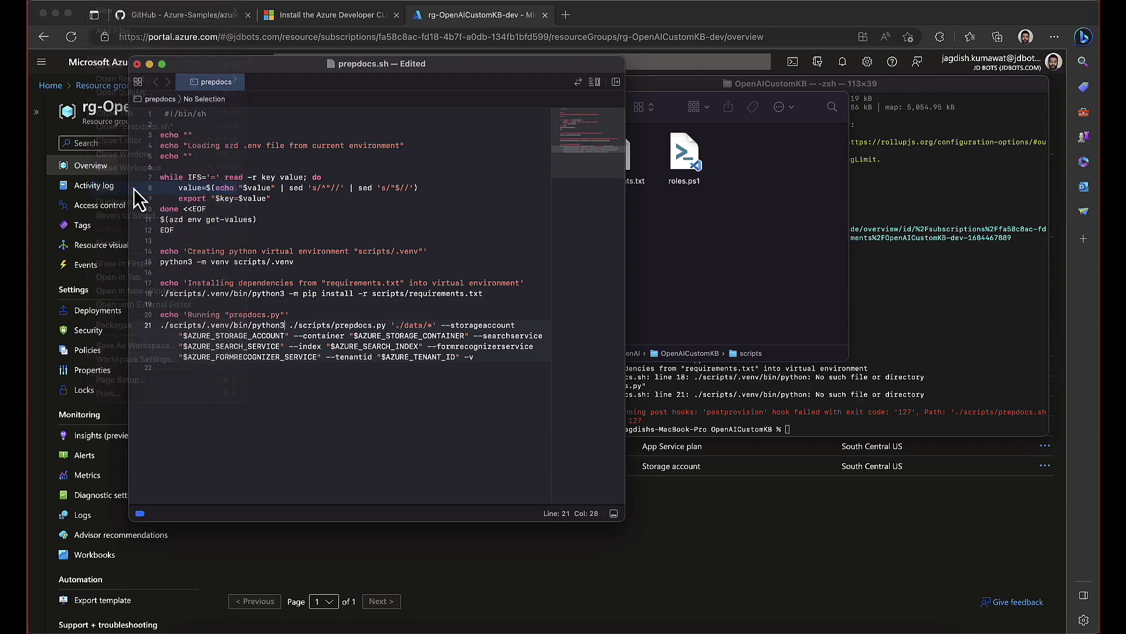
left_click(137, 64)
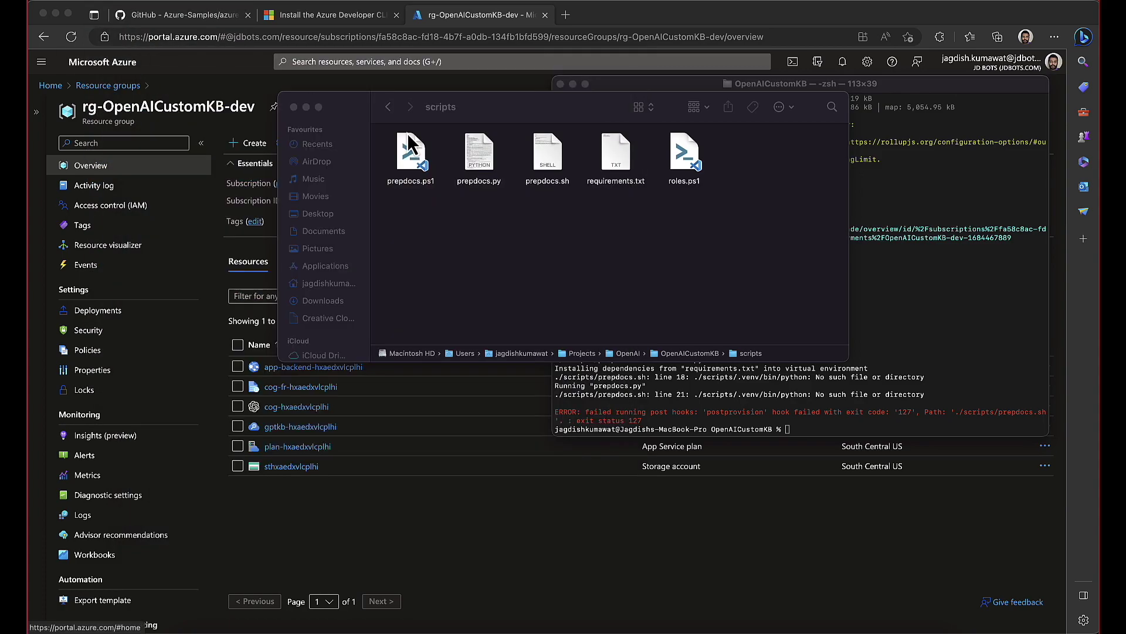
Rerun the deployment in Terminal with sudo azd up and enter the account password.
left_click(970, 174)
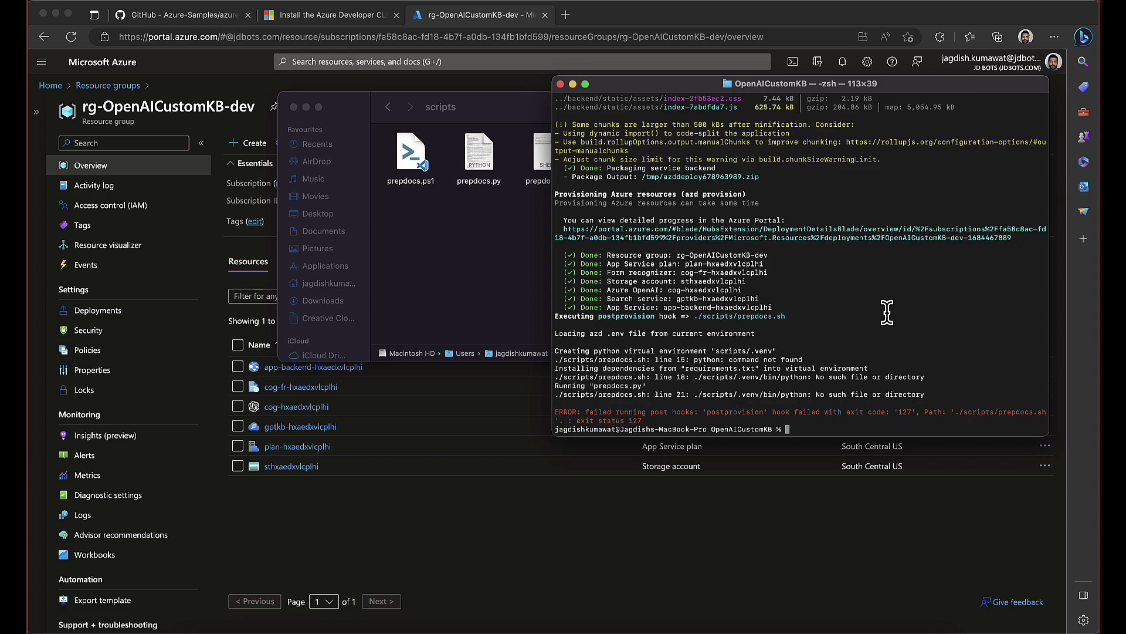
type("sudo azd up")
key("Return")
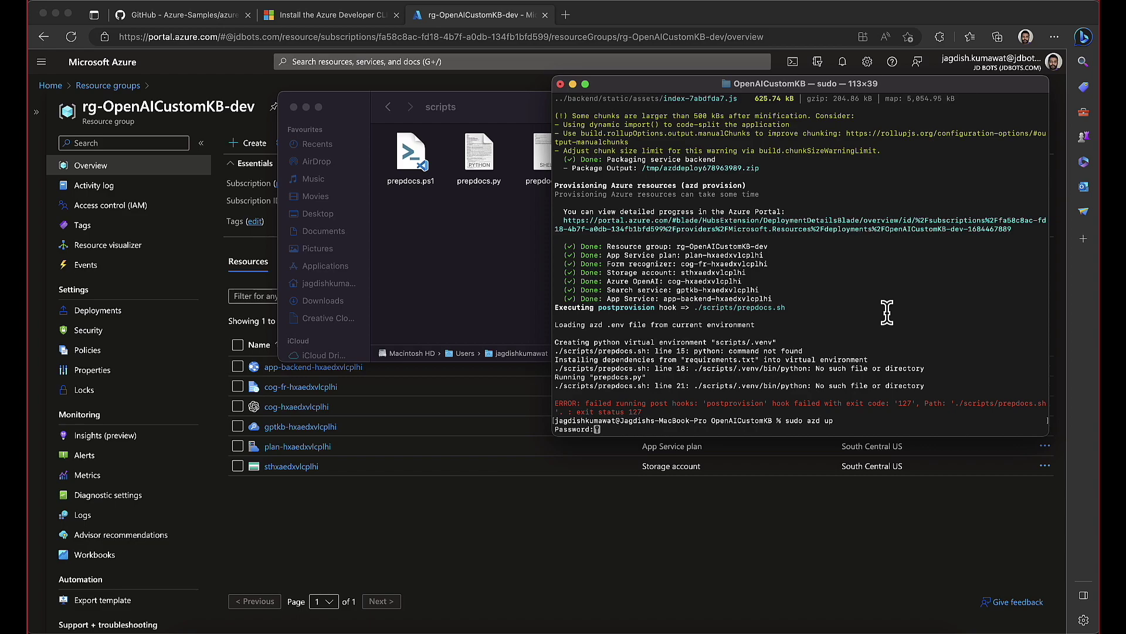
key("Return")
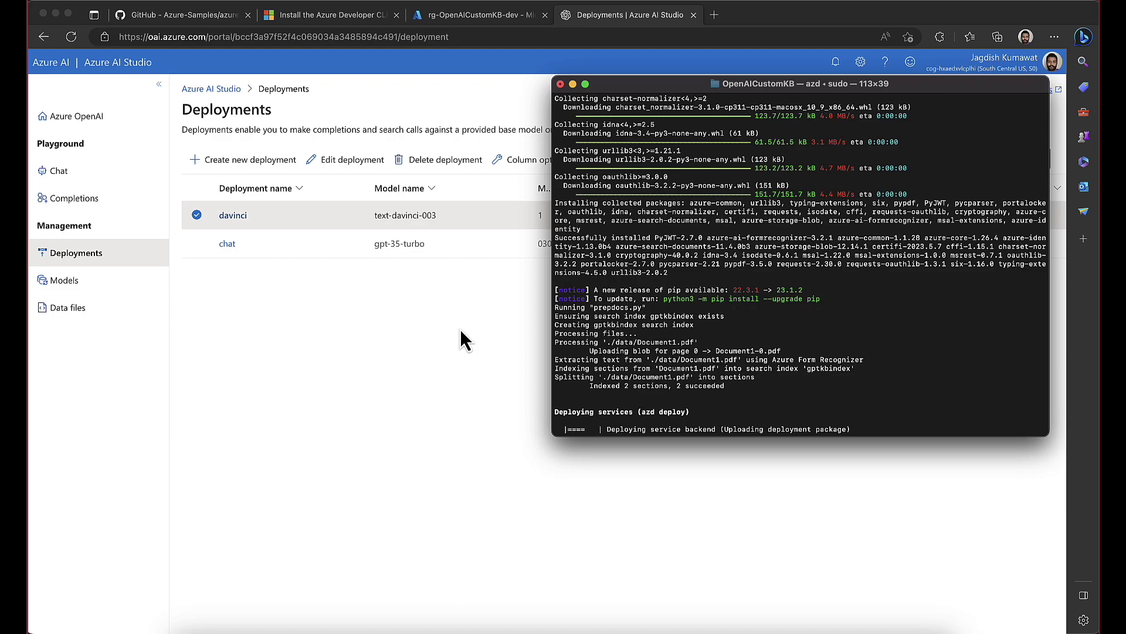
Examine the backend and frontend folders and start scripts inside OpenAICustomKB's app folder in Finder, and return to Terminal.
left_click(186, 630)
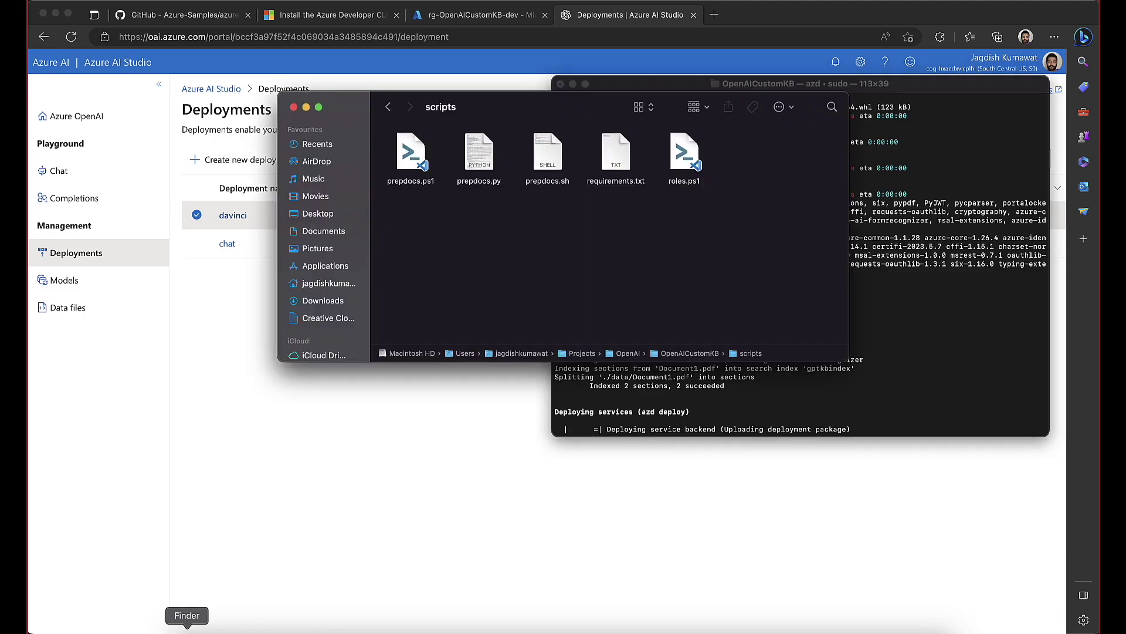
left_click(389, 108)
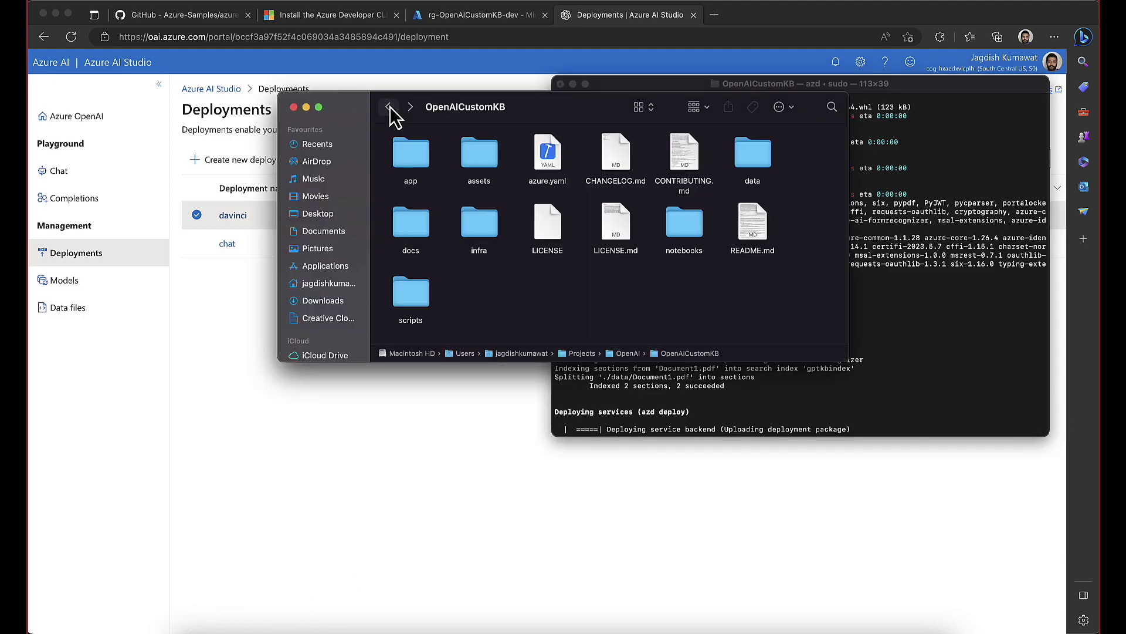
double_click(423, 169)
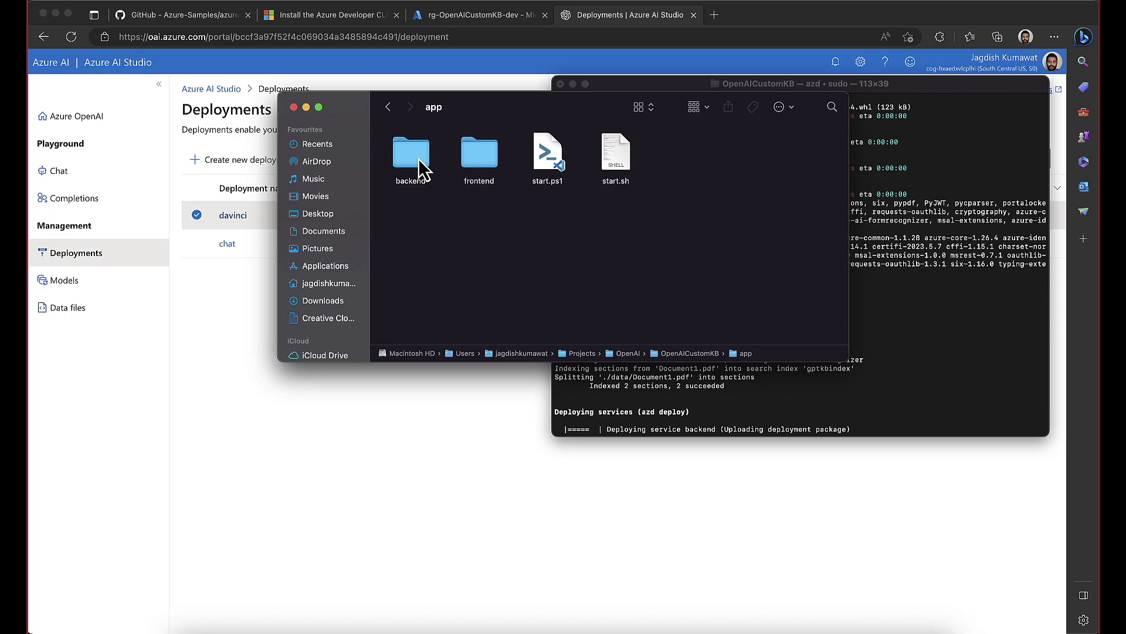
left_click_drag(655, 227, 432, 160)
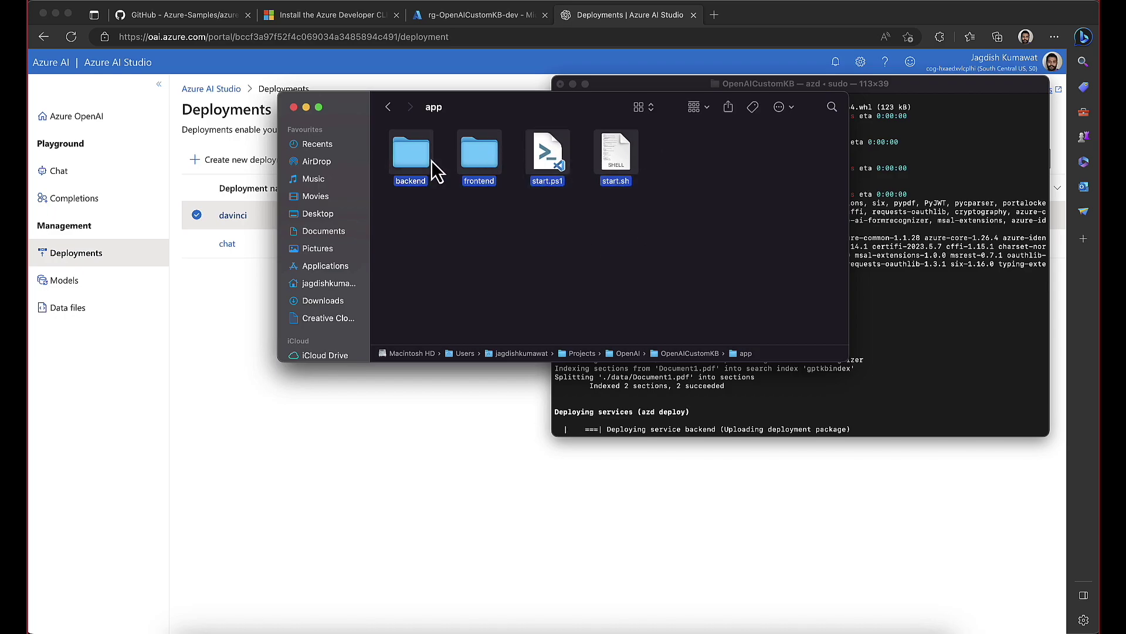
left_click(469, 230)
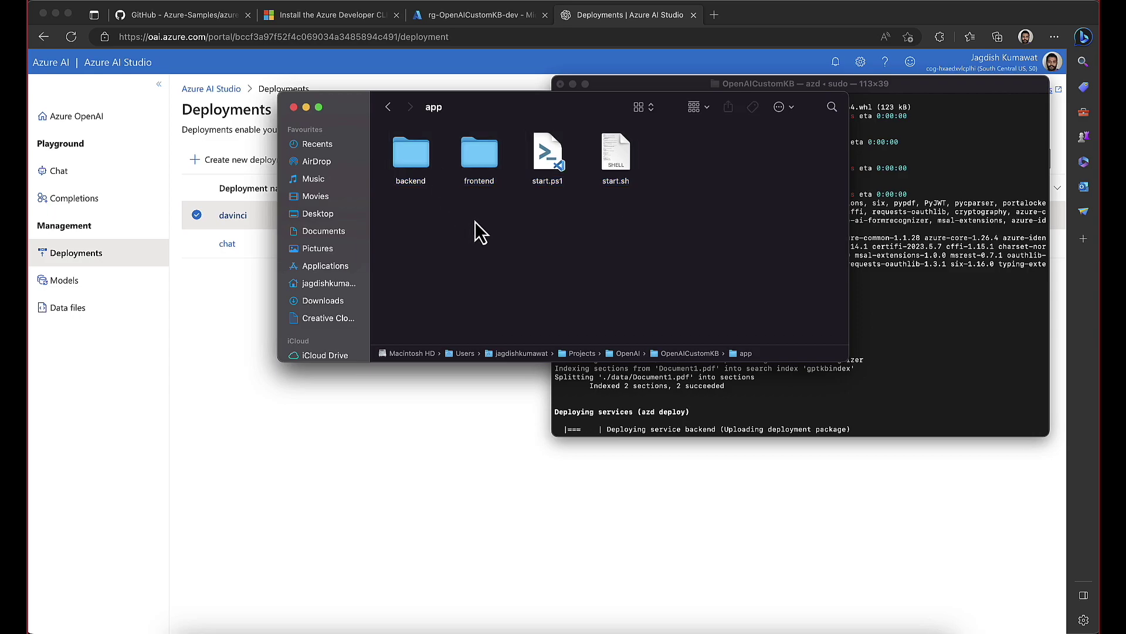
left_click(931, 100)
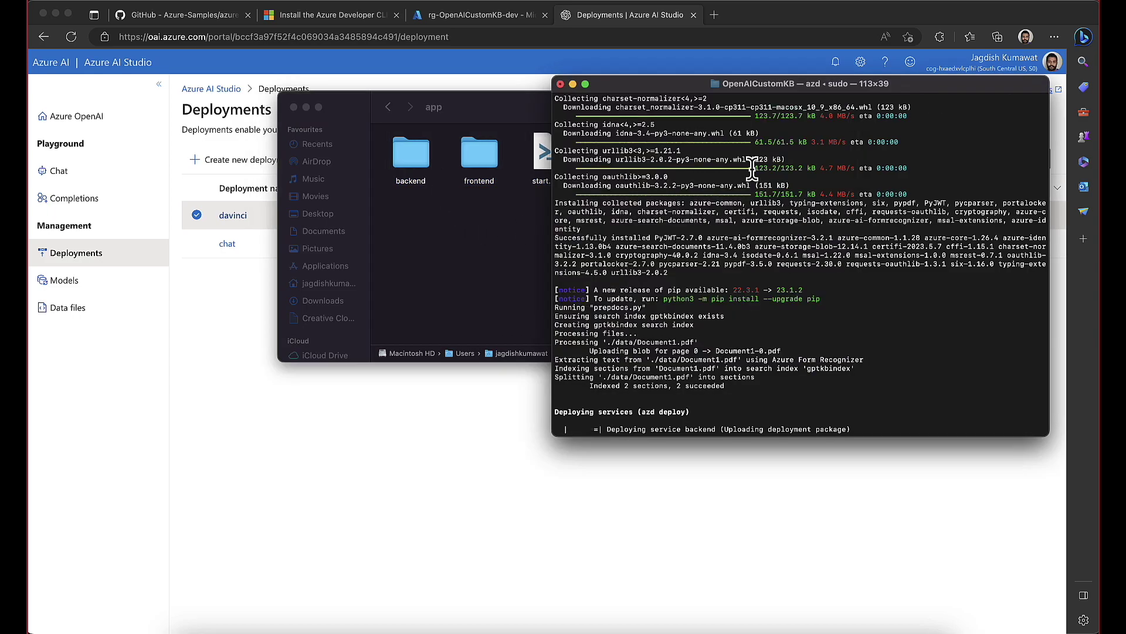
Refresh the model deployments in Azure AI Studio and view the details of the chat deployment.
left_click(293, 453)
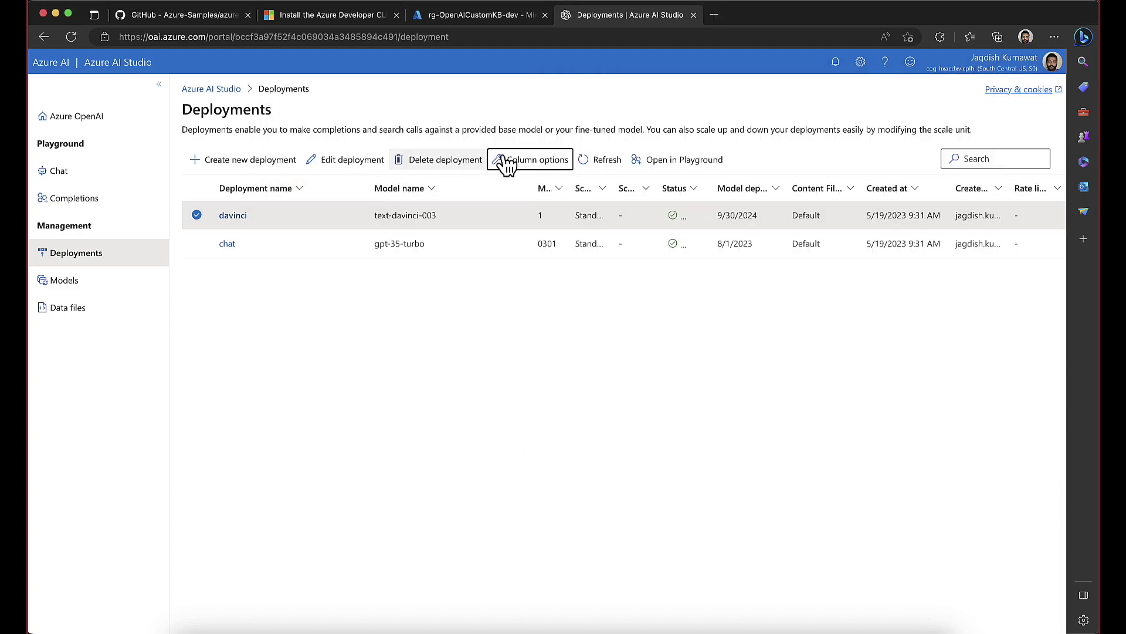
left_click(599, 158)
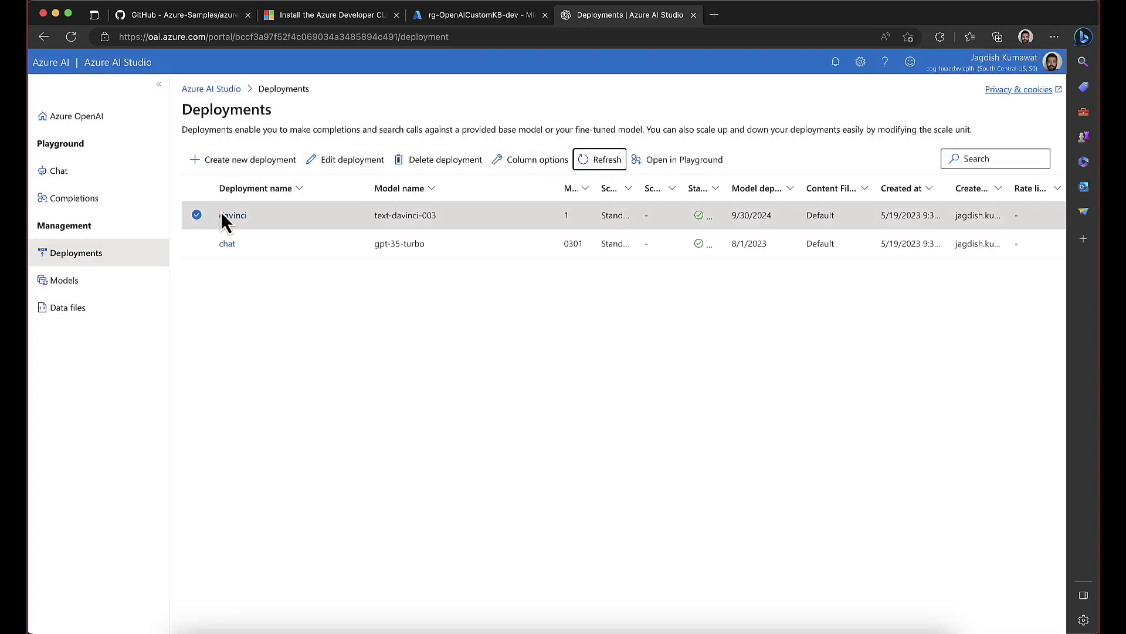
left_click(227, 244)
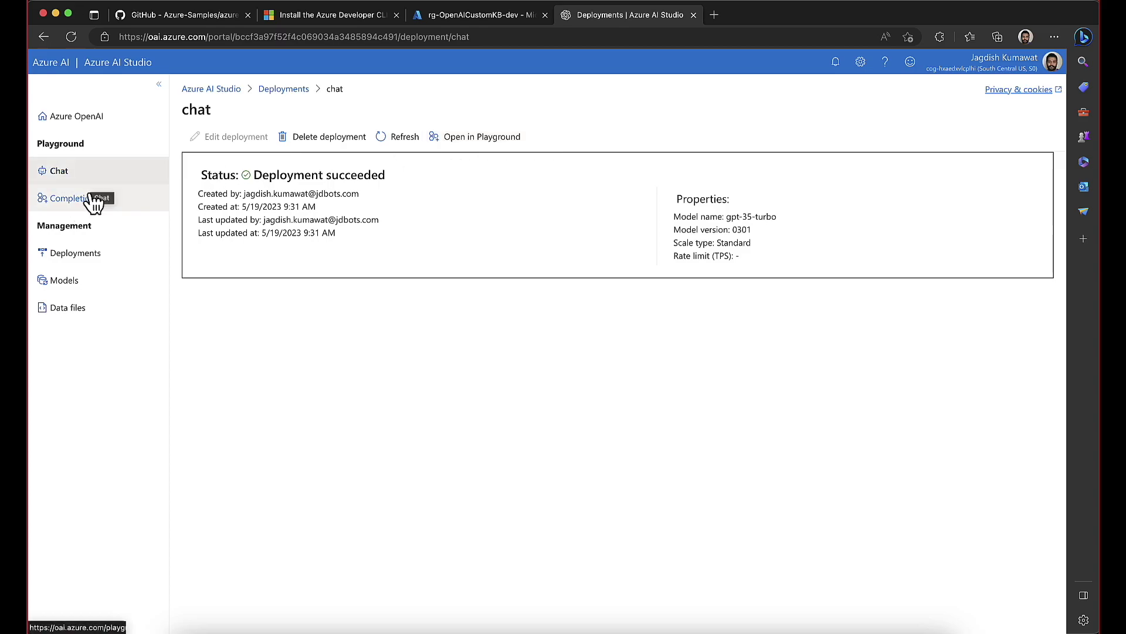
View the davinci deployment's details, the base models list and the Chat playground in Azure AI Studio.
left_click(70, 263)
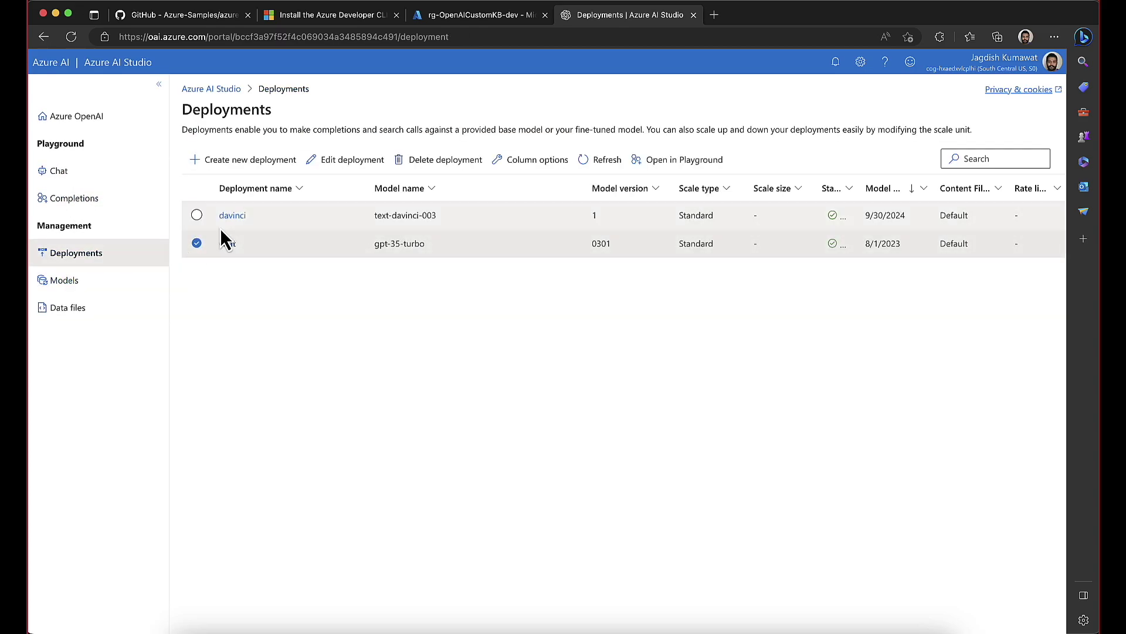
left_click(235, 215)
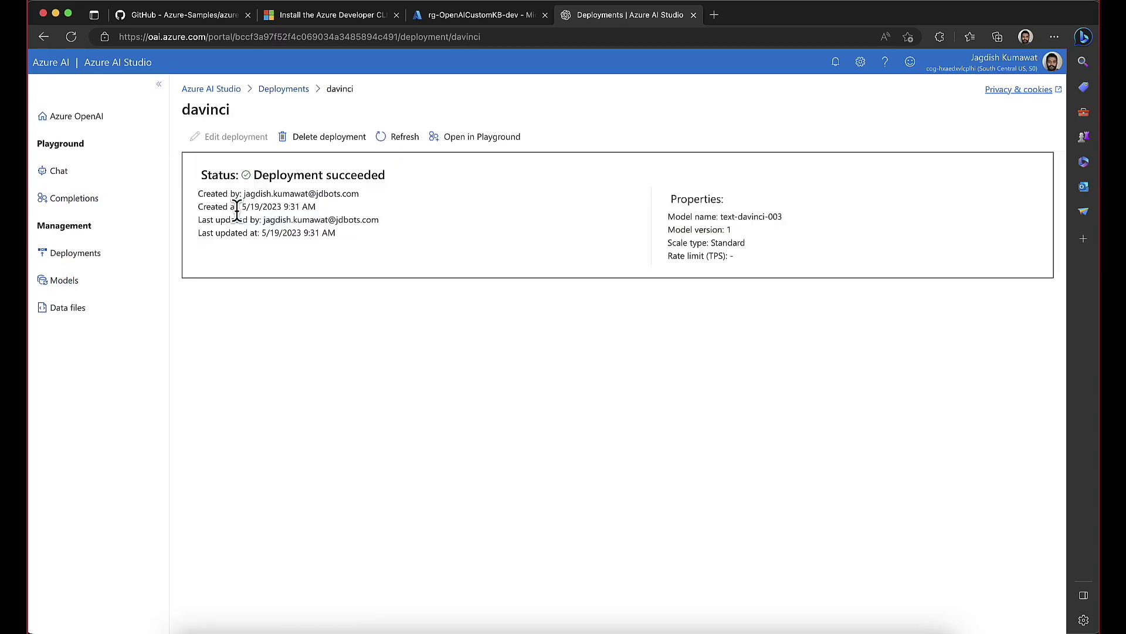
left_click(66, 281)
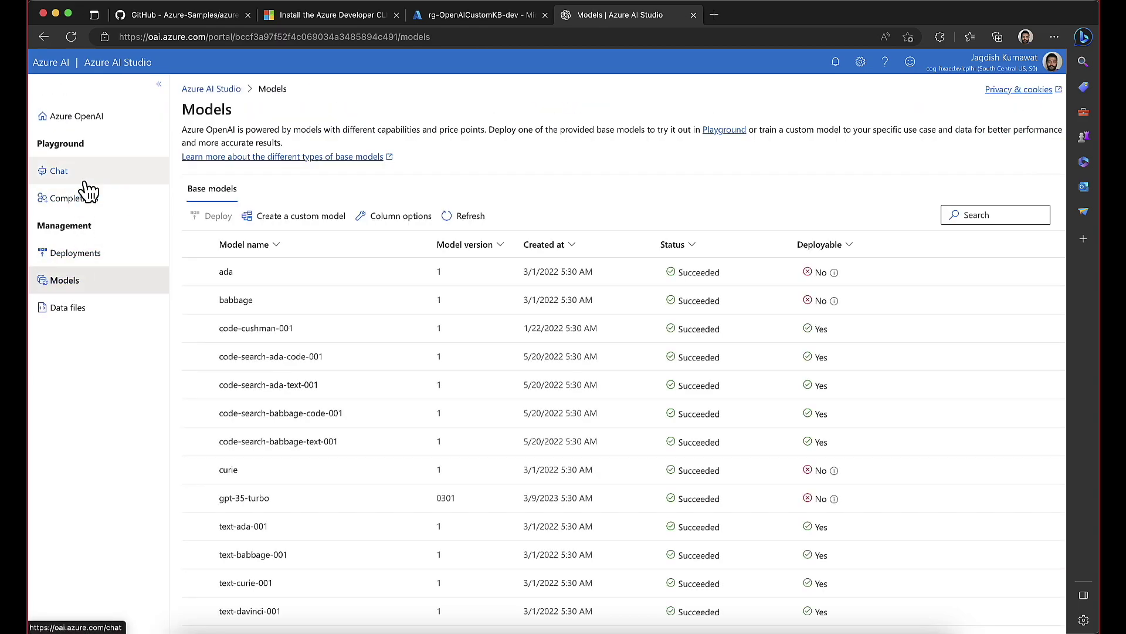
left_click(86, 178)
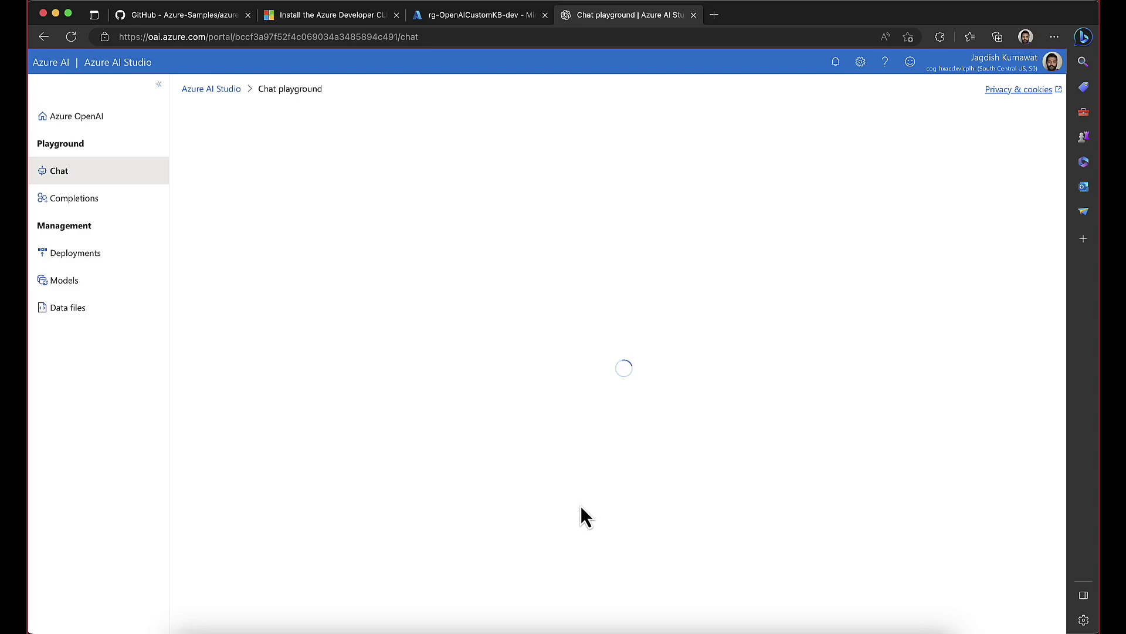
Copy the backend endpoint URL from the Terminal output, open it in a new browser tab and reload the page.
left_click(757, 627)
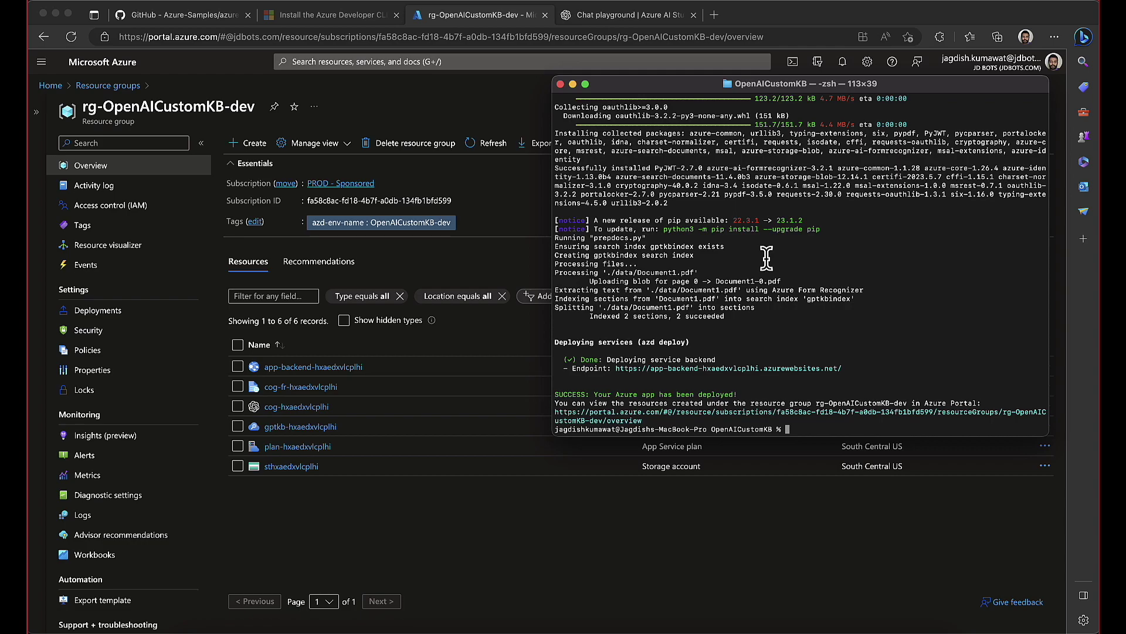
left_click_drag(617, 369, 844, 363)
key("super+c")
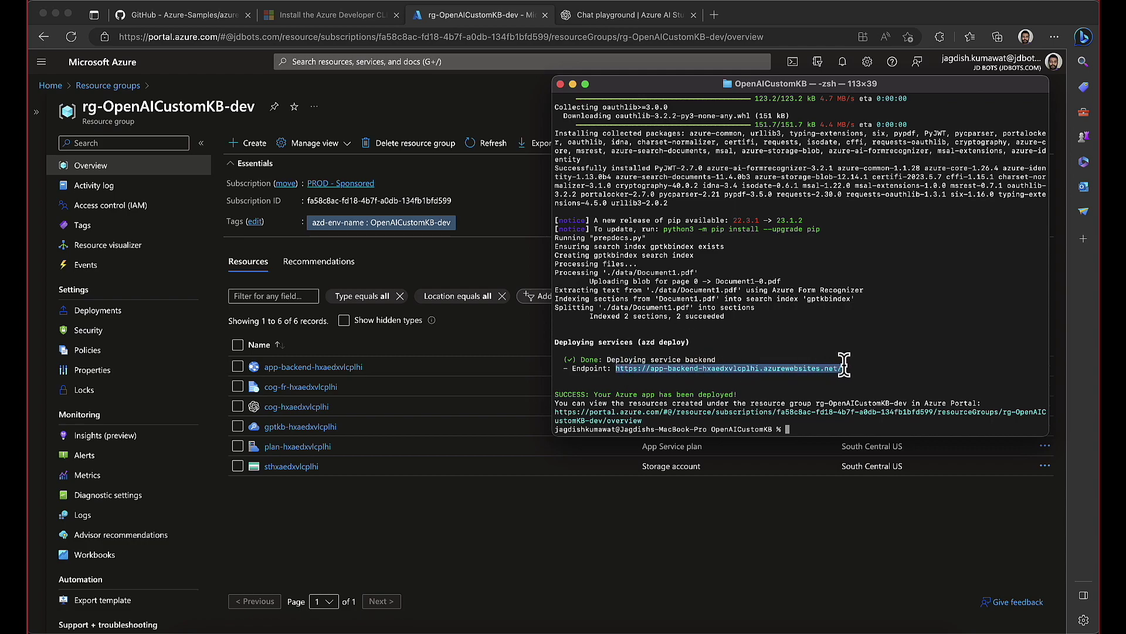
left_click(719, 16)
key("super+v")
key("Return")
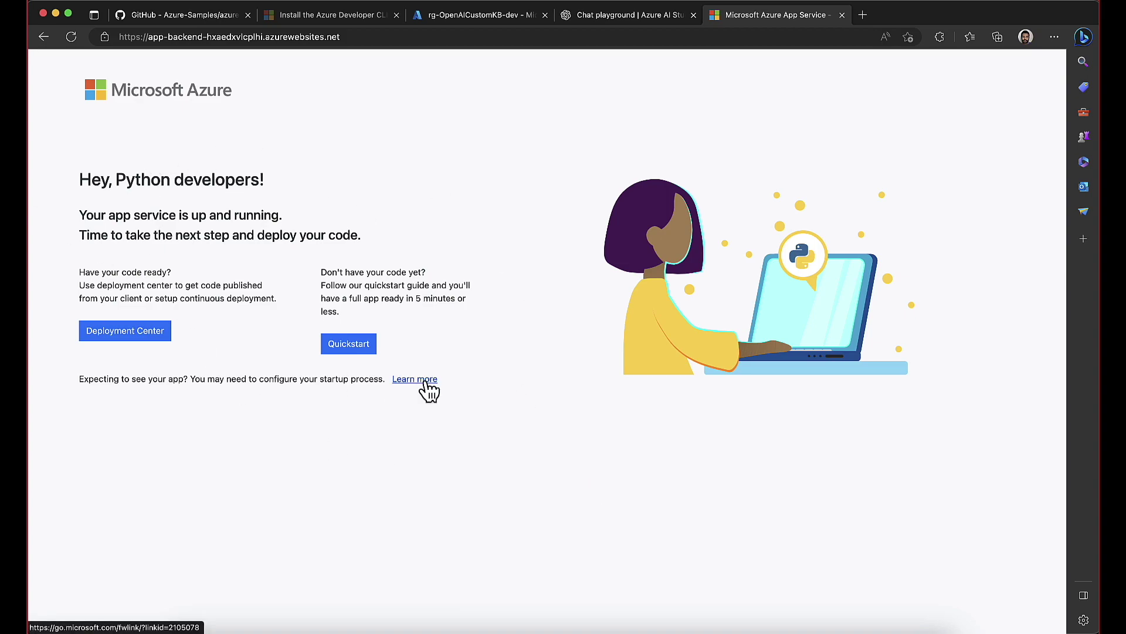
left_click(73, 39)
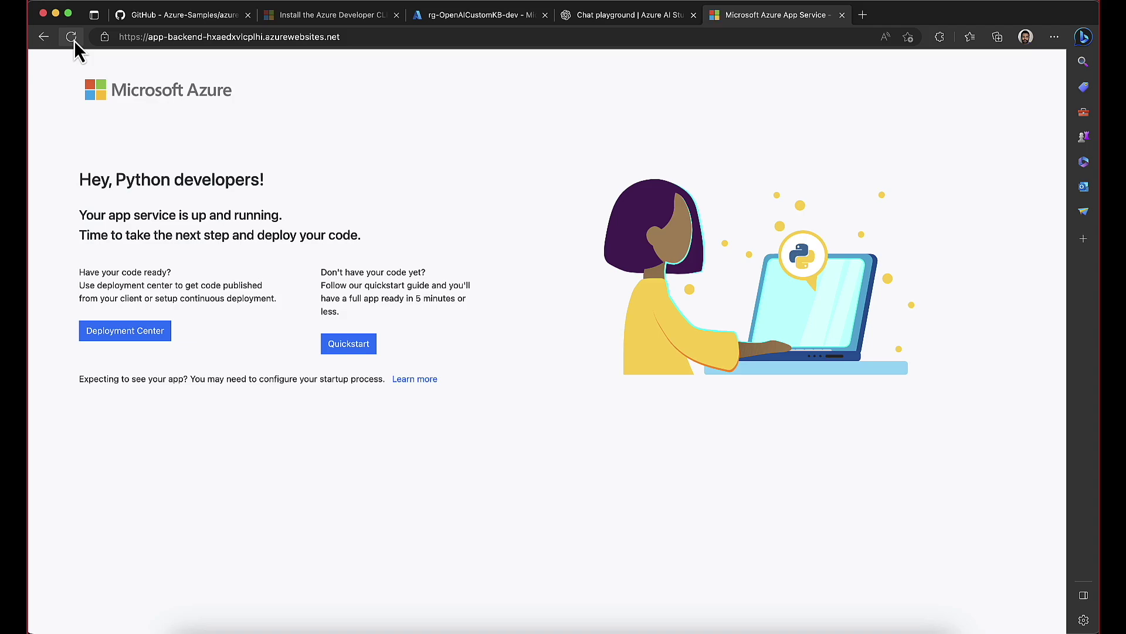
Examine the GitHub README's deployment note and its instructions for using existing resources, redeploying and running locally.
key("super+Tab")
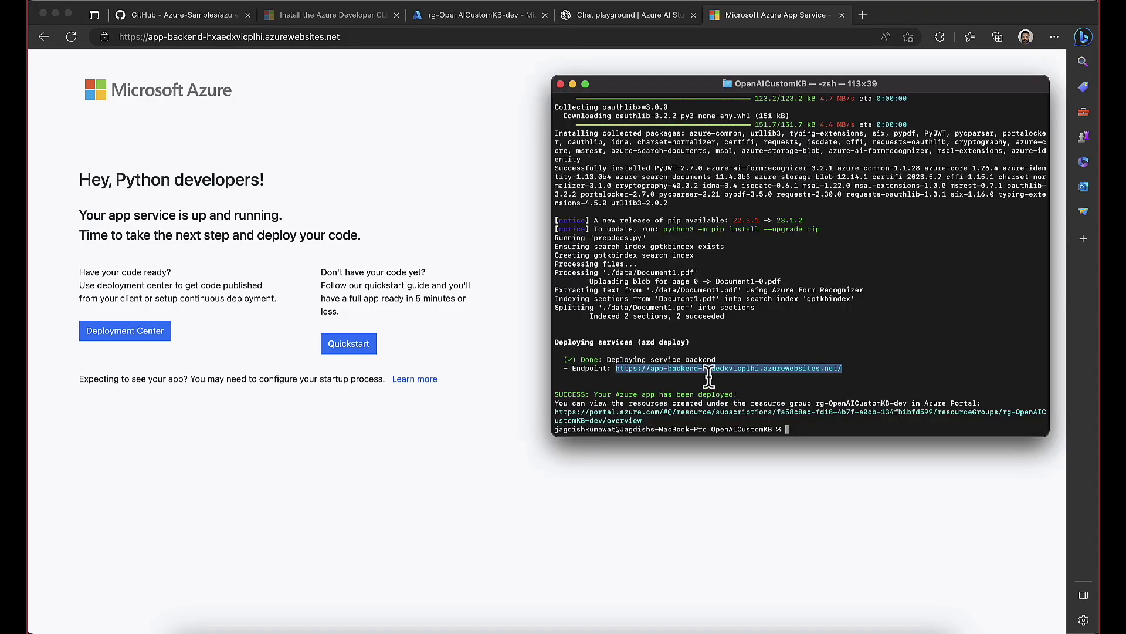
left_click(452, 245)
left_click(188, 18)
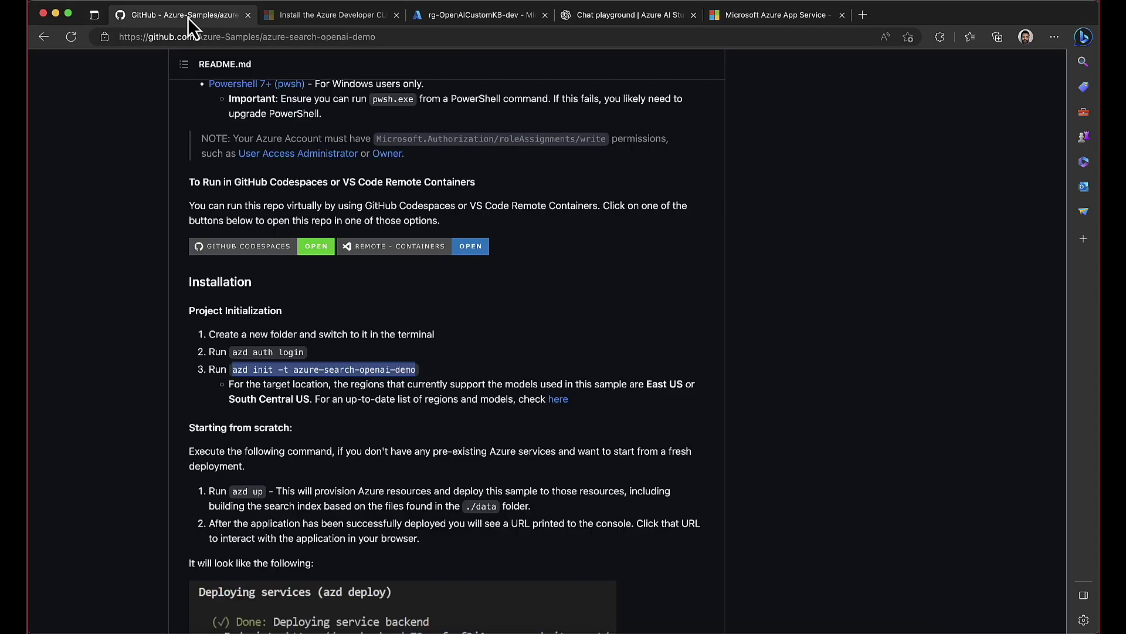
scroll(257, 387, "down", 1)
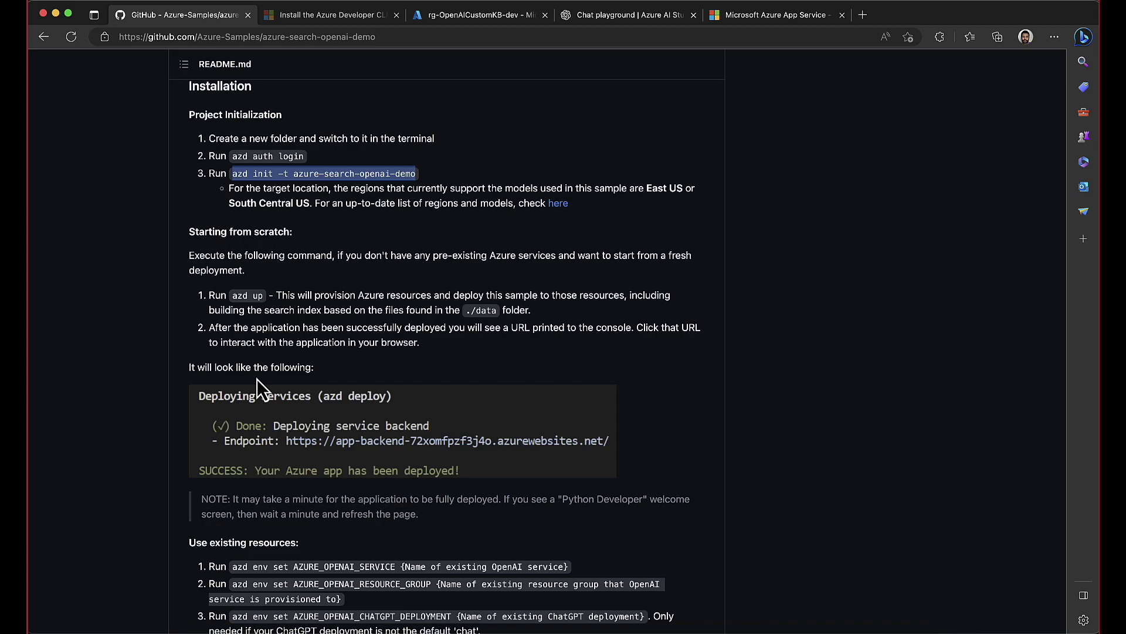
scroll(257, 380, "down", 10)
scroll(257, 378, "down", 1)
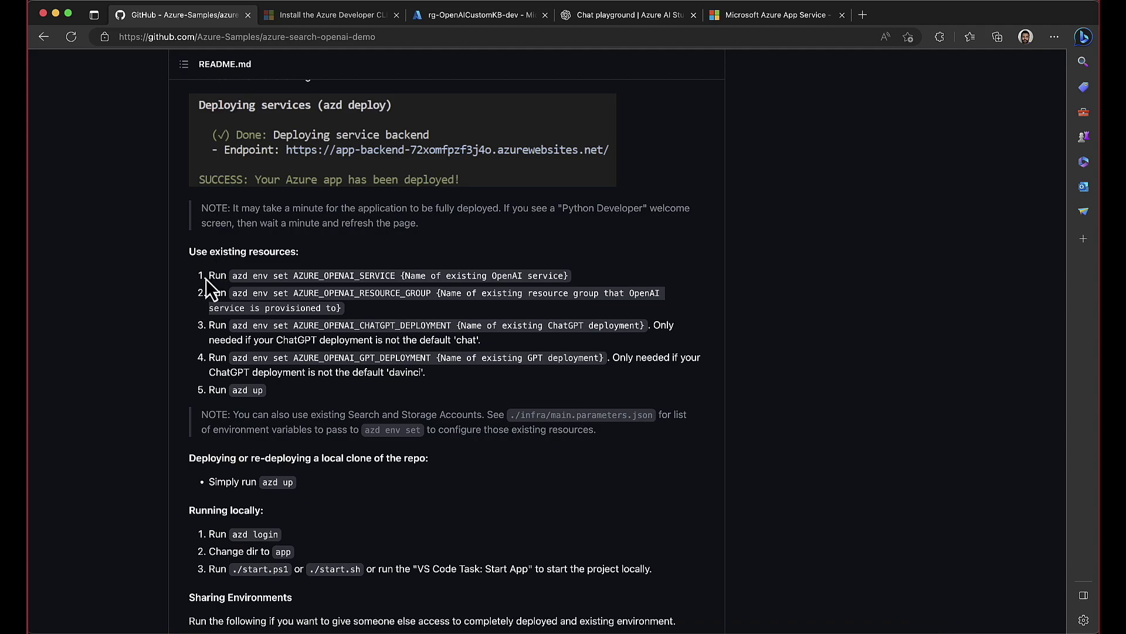
left_click_drag(206, 279, 385, 401)
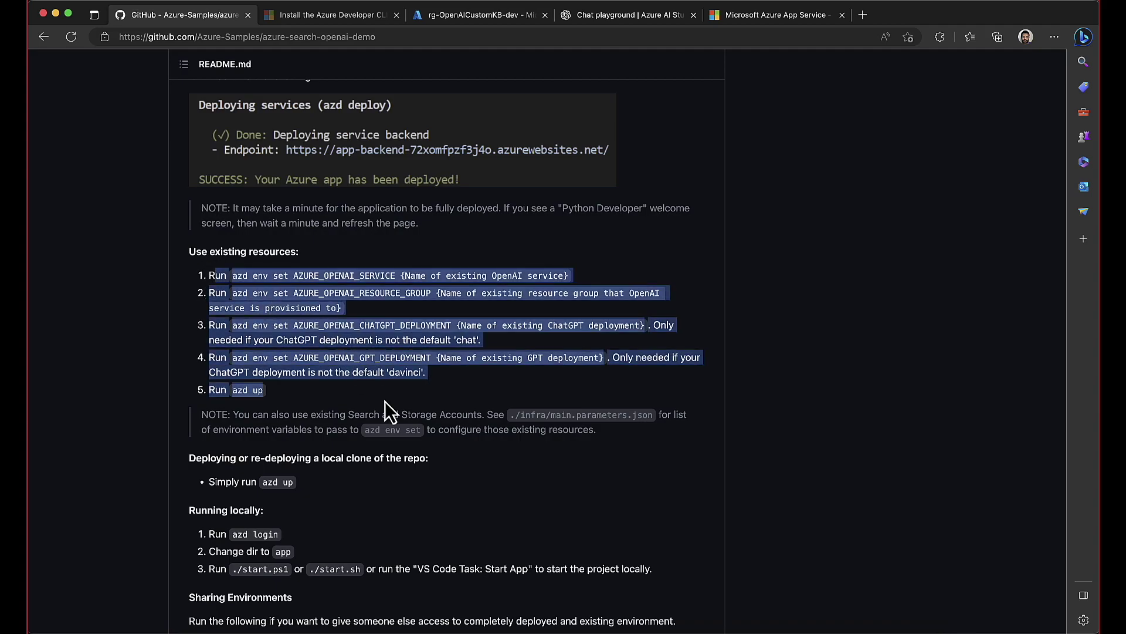
left_click(291, 390)
scroll(291, 389, "down", 4)
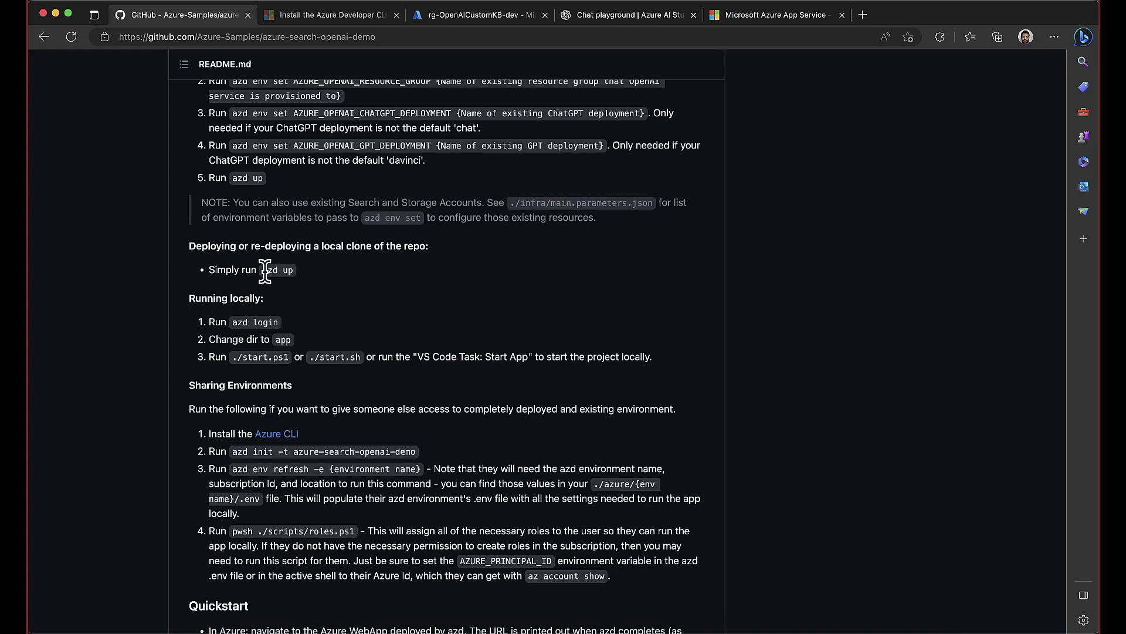
left_click_drag(264, 270, 304, 273)
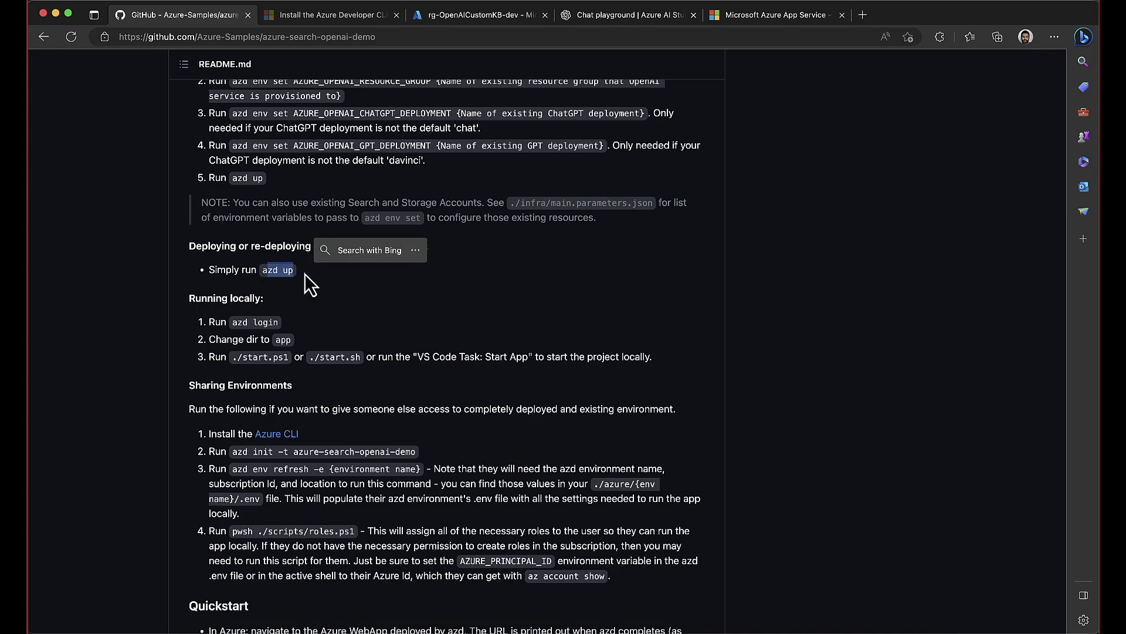
left_click(306, 290)
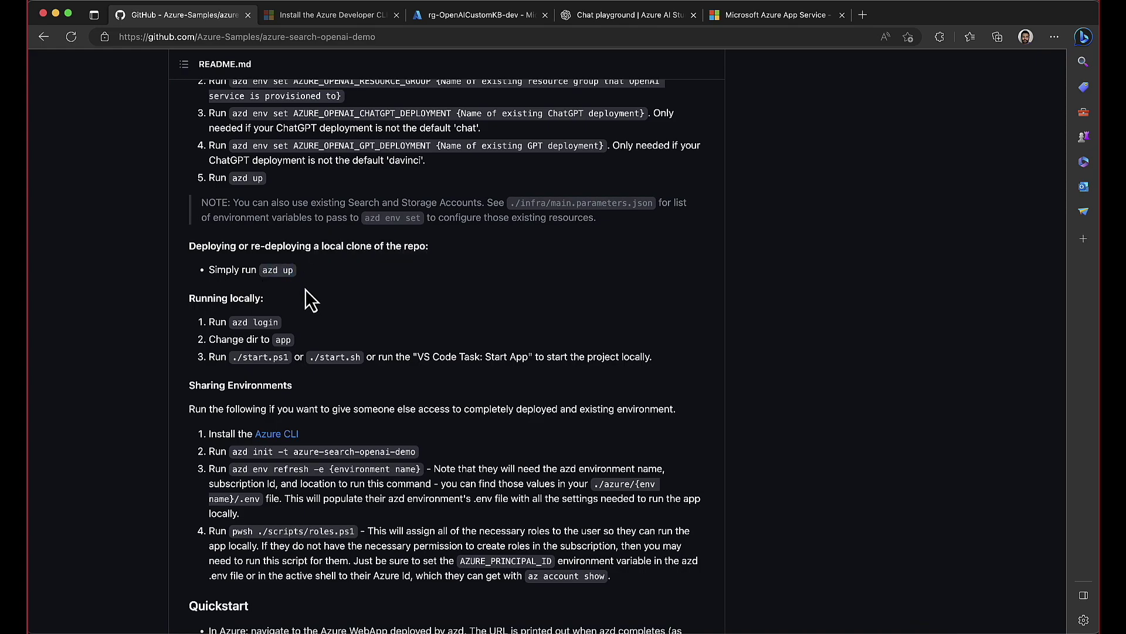
left_click_drag(231, 322, 321, 325)
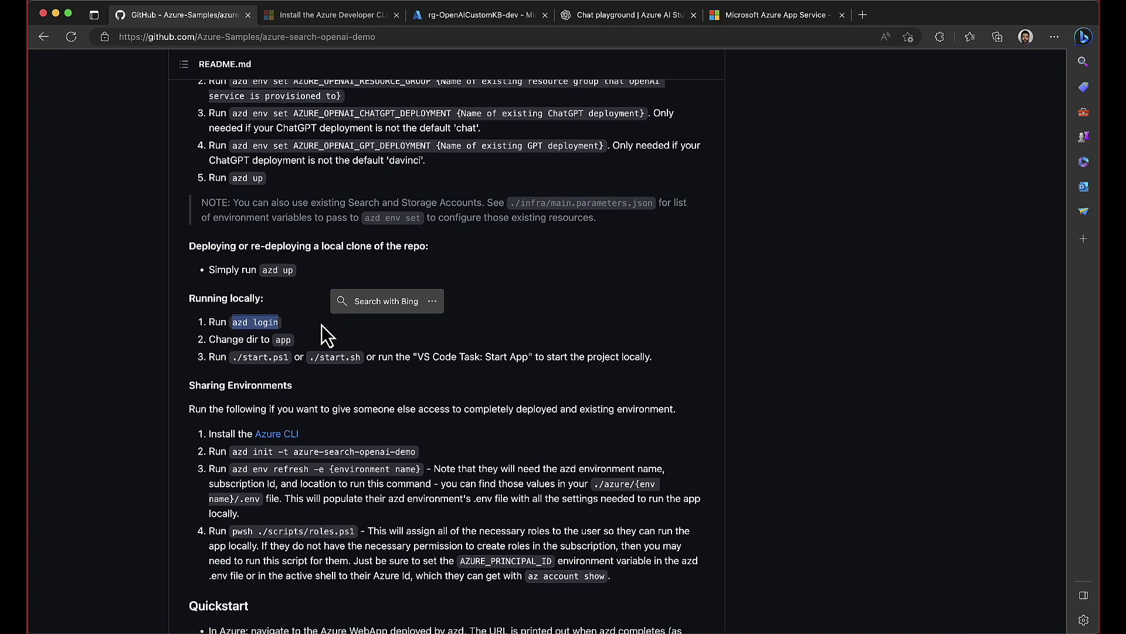
Recheck the Terminal output, return to the deployed app's browser tab and reload it.
left_click(760, 631)
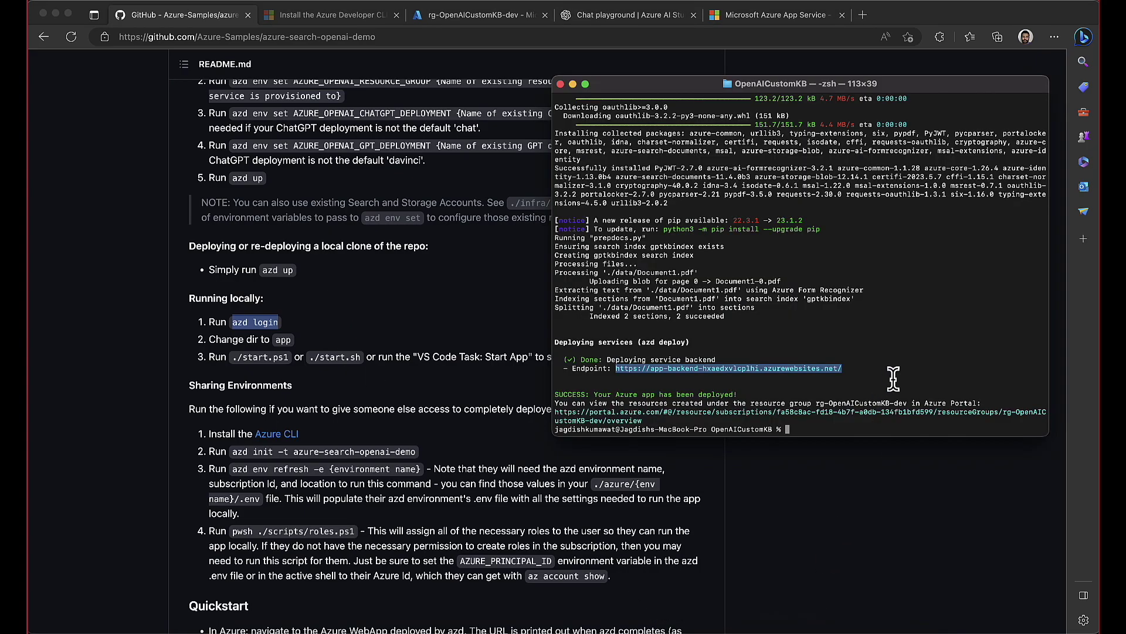
left_click(772, 19)
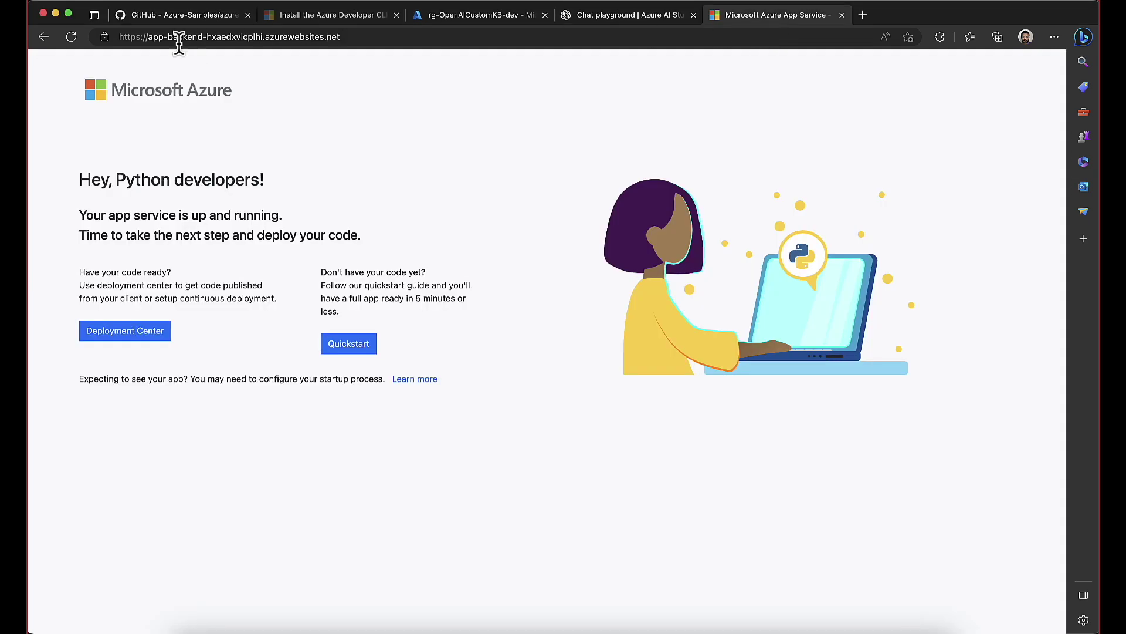
left_click(77, 41)
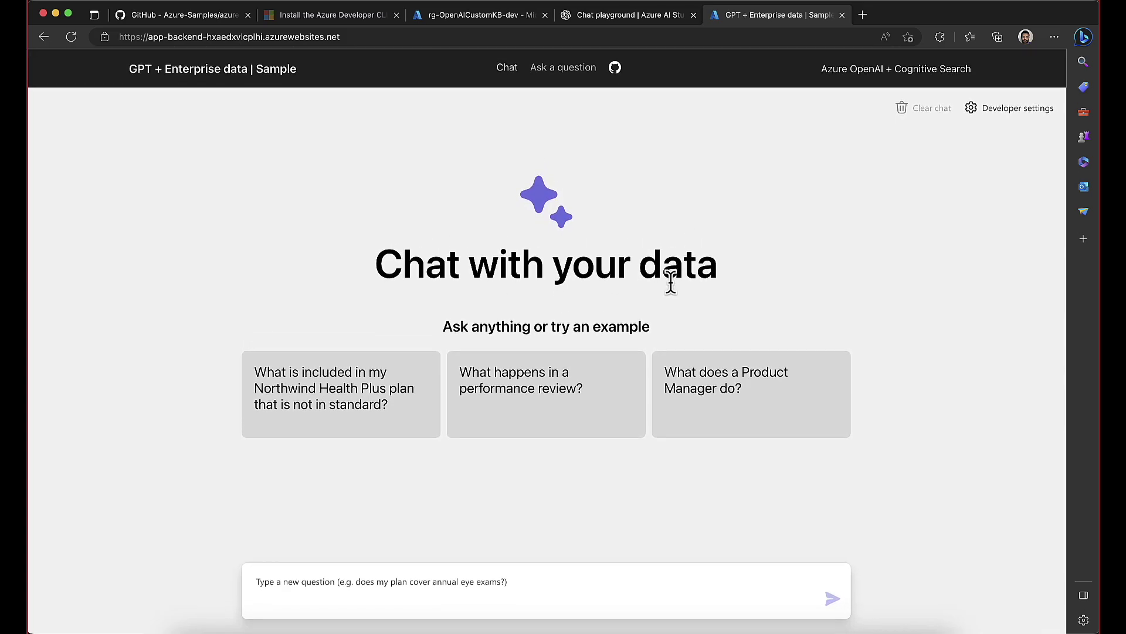
Review the resource group in Azure, the suggested questions in ChatGPT and the source text of Document1 in Word.
left_click(518, 584)
left_click(480, 11)
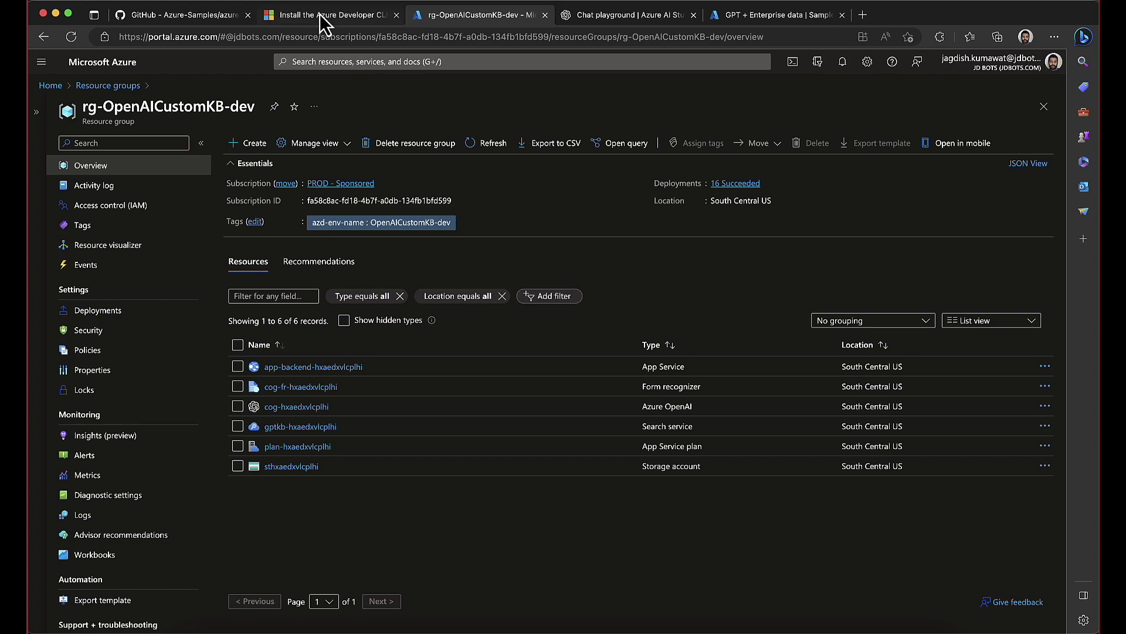
left_click(776, 18)
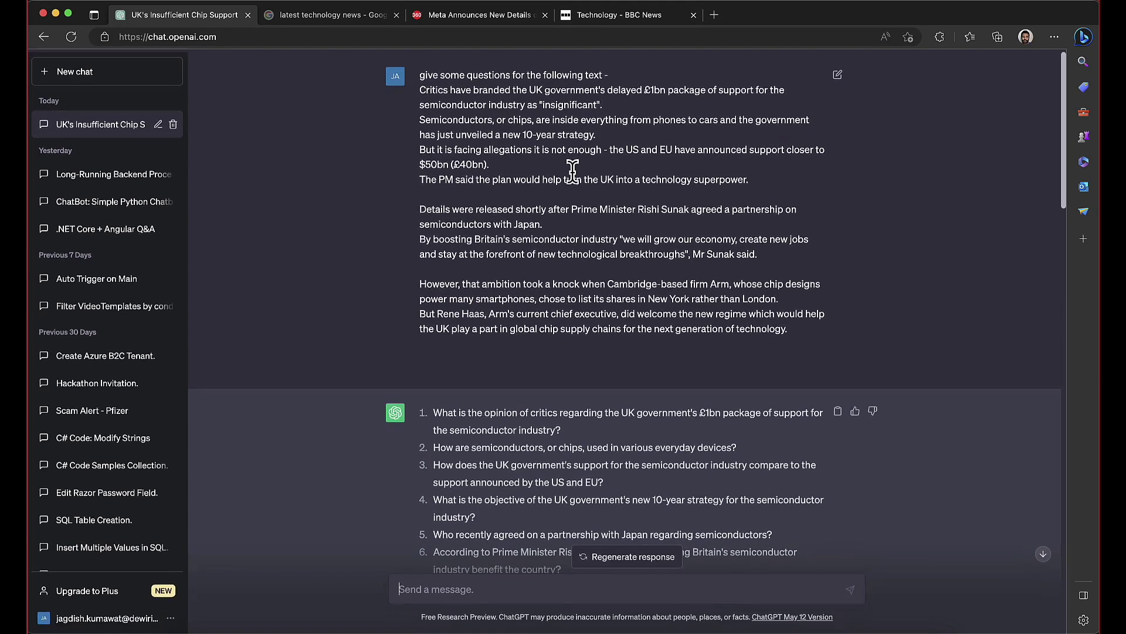
scroll(573, 173, "down", 5)
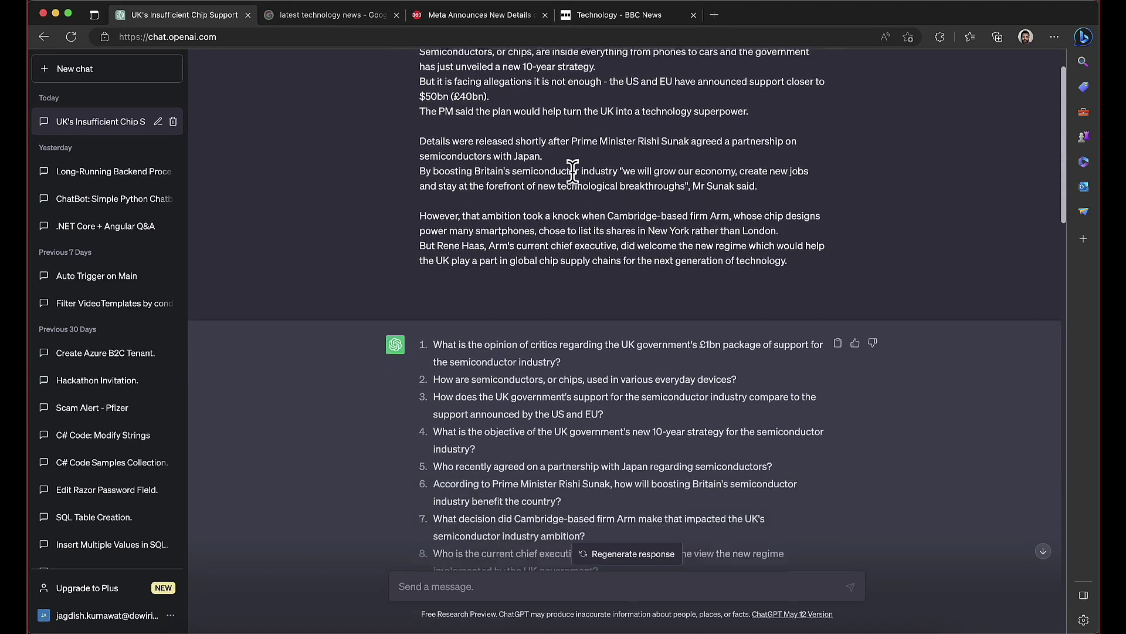
scroll(573, 175, "up", 5)
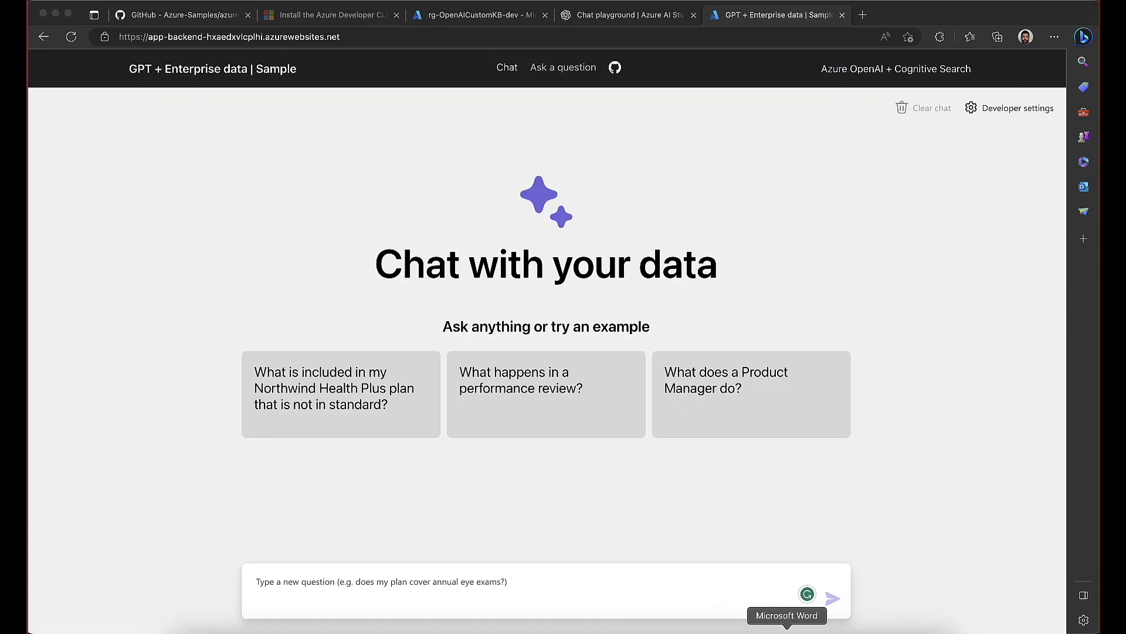
left_click(787, 631)
scroll(546, 357, "up", 3)
scroll(547, 357, "down", 3)
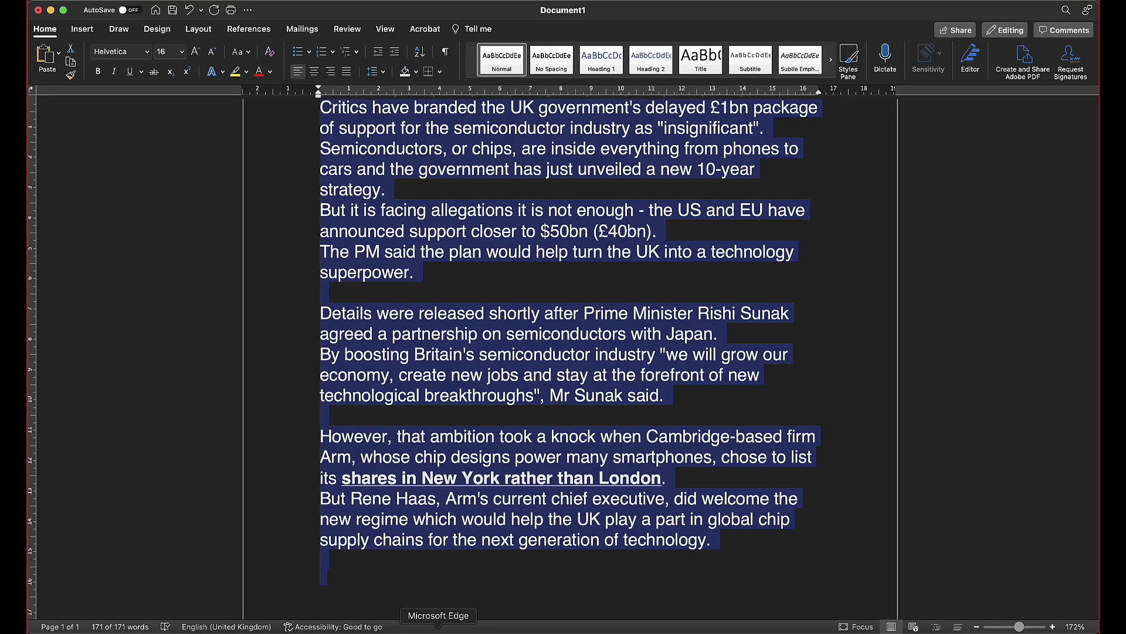
Return to the deployed chat app in Edge and ask "what was the worth of package that was delayed?".
left_click(440, 631)
type("what")
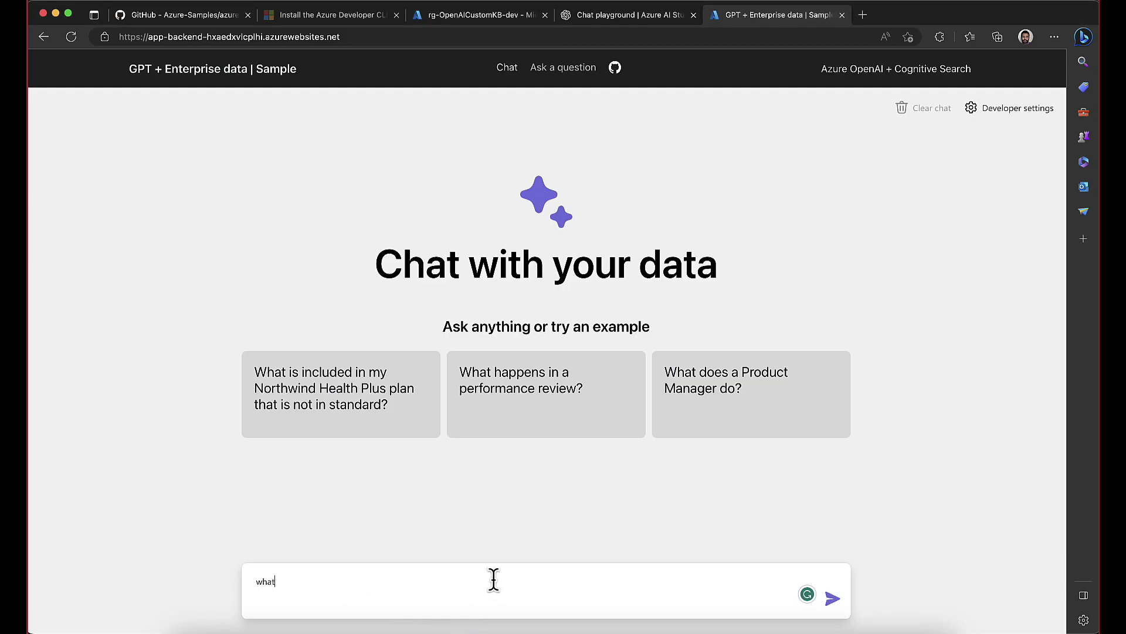
type(" was the worth")
key("BackSpace")
type("th of package that was de")
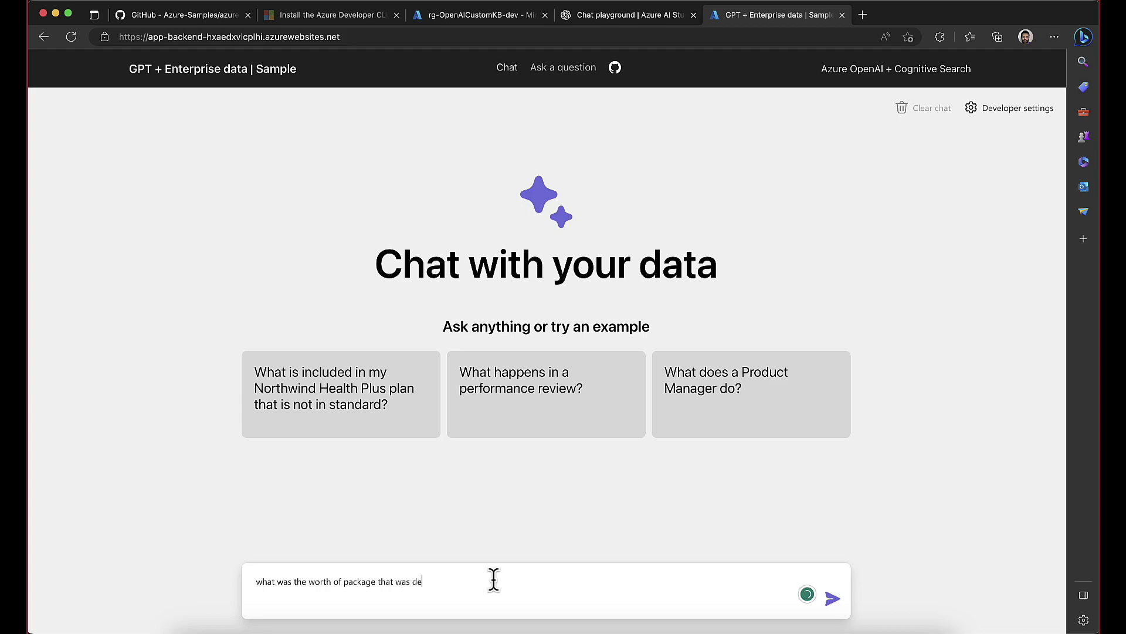
type("layed?")
key("Return")
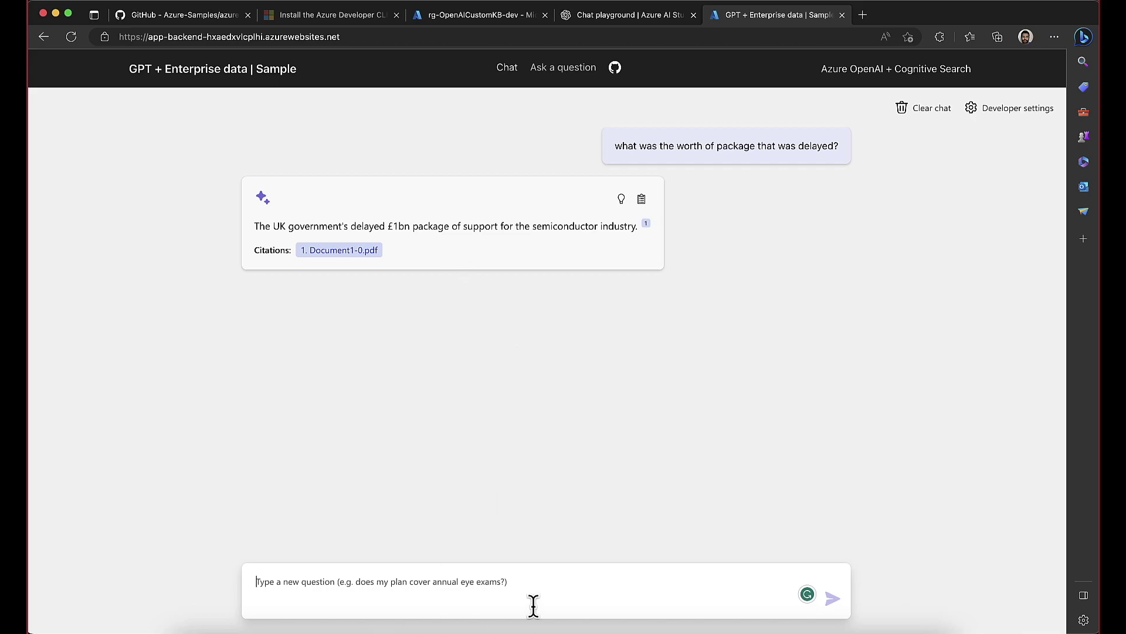
Check the source text in Word, and ask the chat app "what is the strategy unvelied by UK govt".
key("super+Tab")
scroll(585, 333, "up", 2)
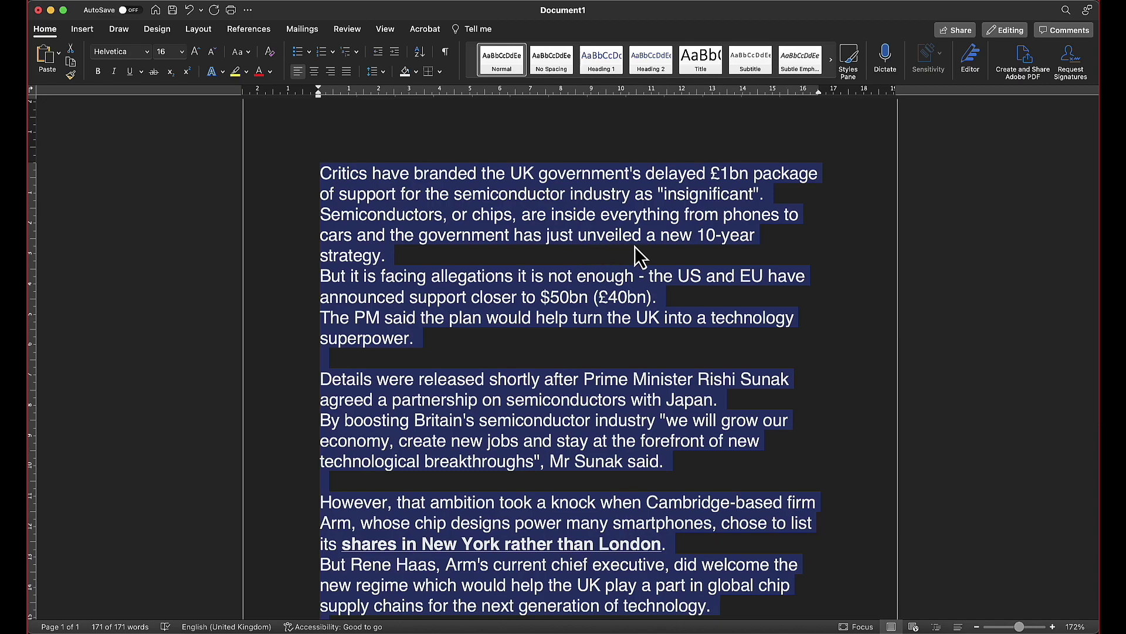
key("super+Tab")
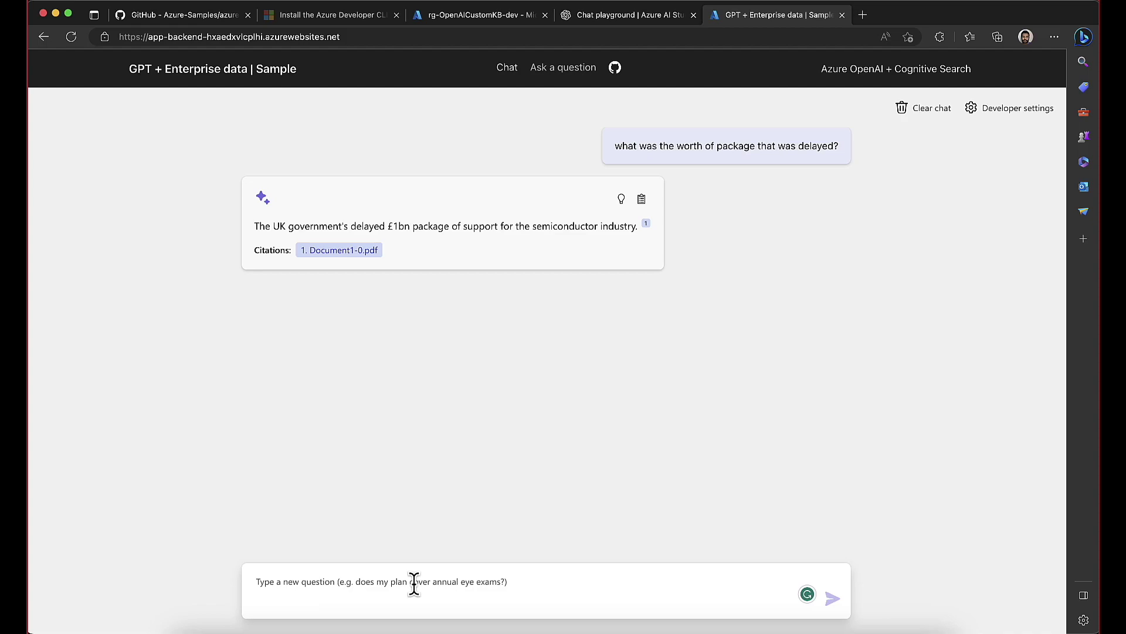
type("what w")
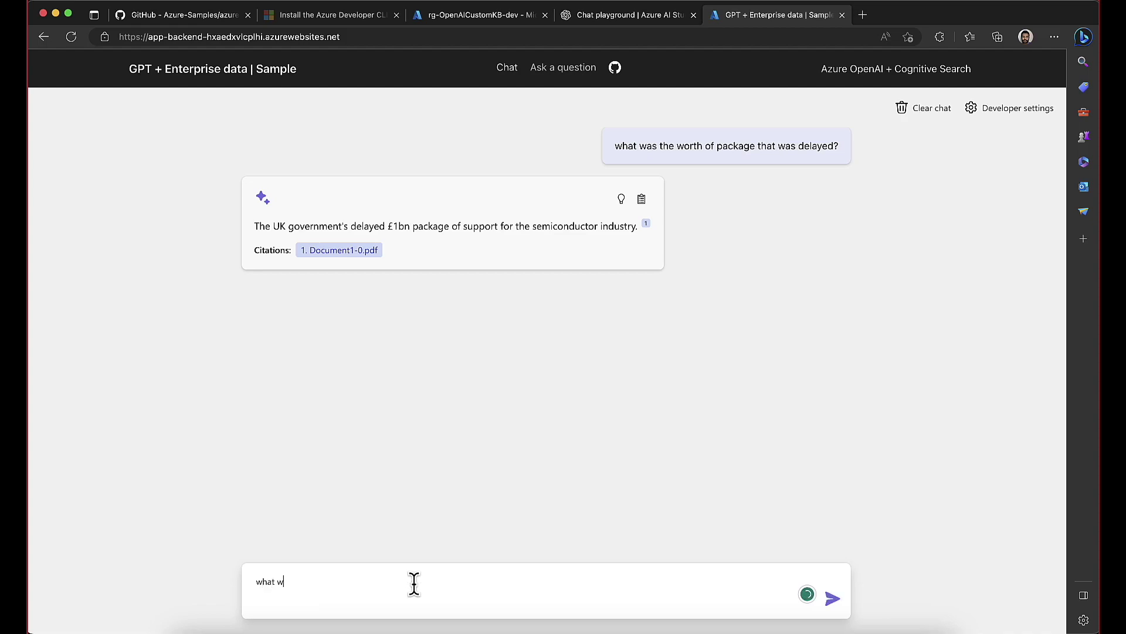
key("BackSpace")
type("is the strategy unvelied by U")
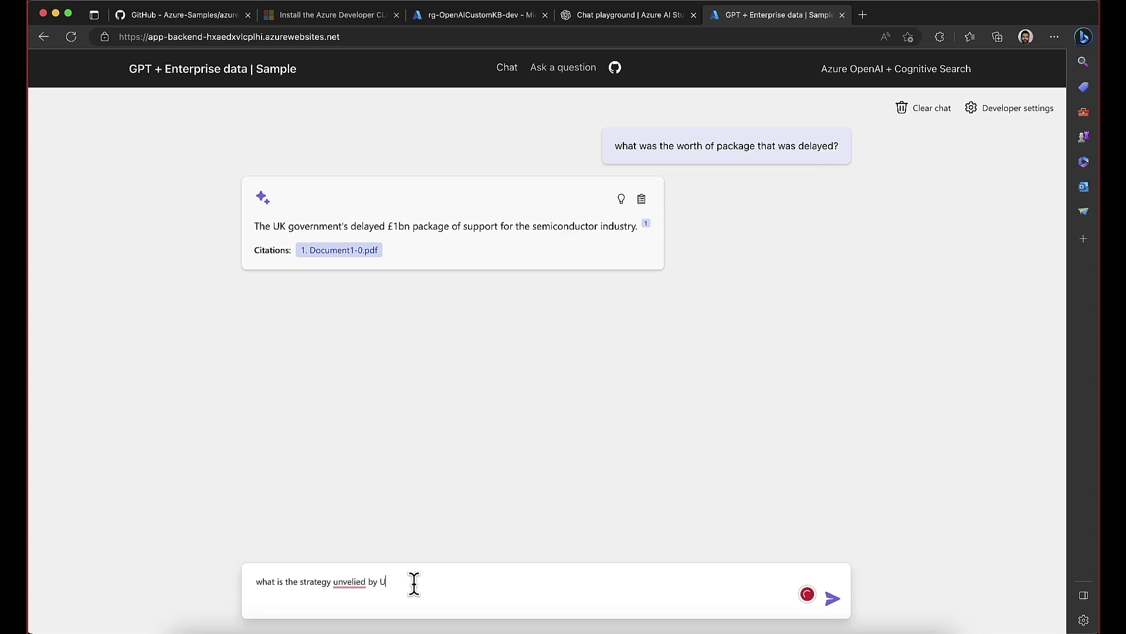
type("K govt")
key("Return")
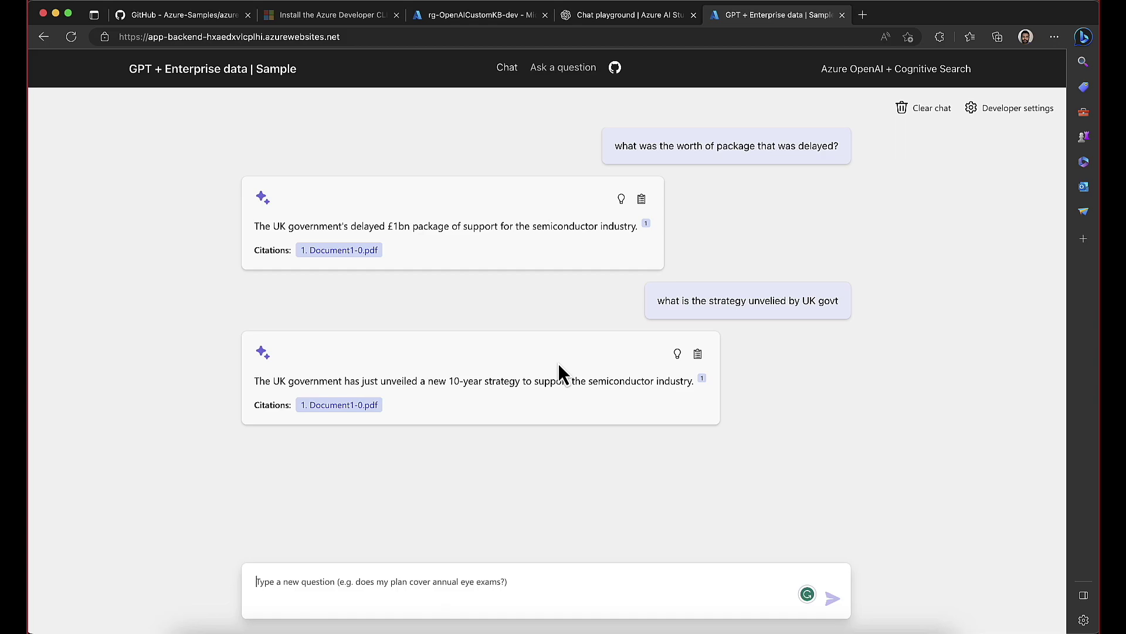
Check the source text in Word, and ask the chat app "How much support is announced. Give the ammount".
key("super+Tab")
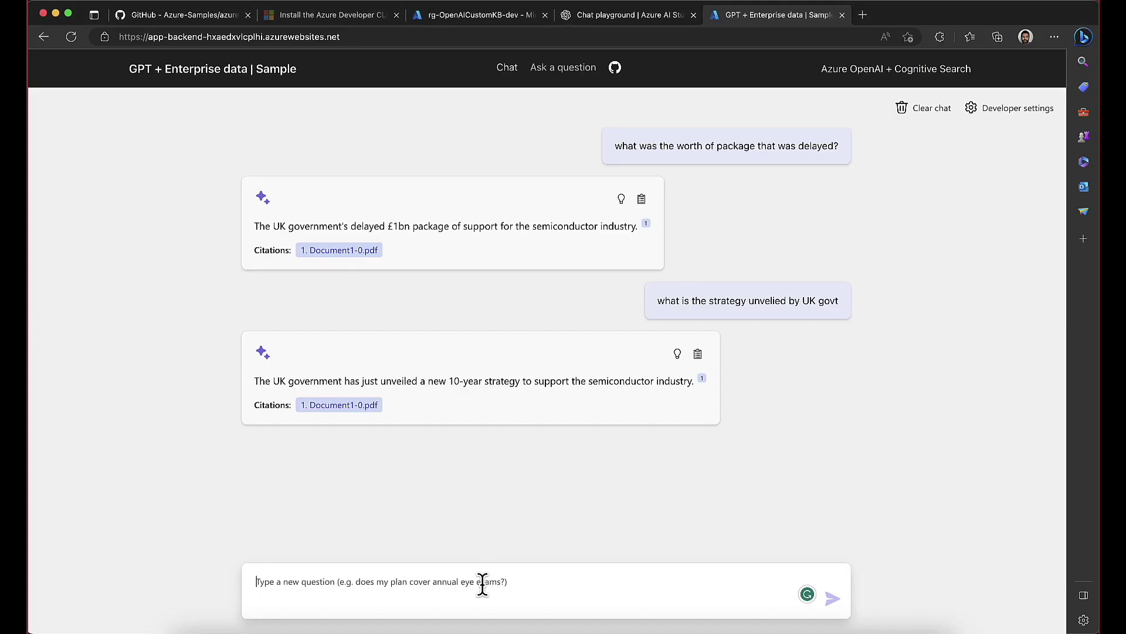
type("How mu")
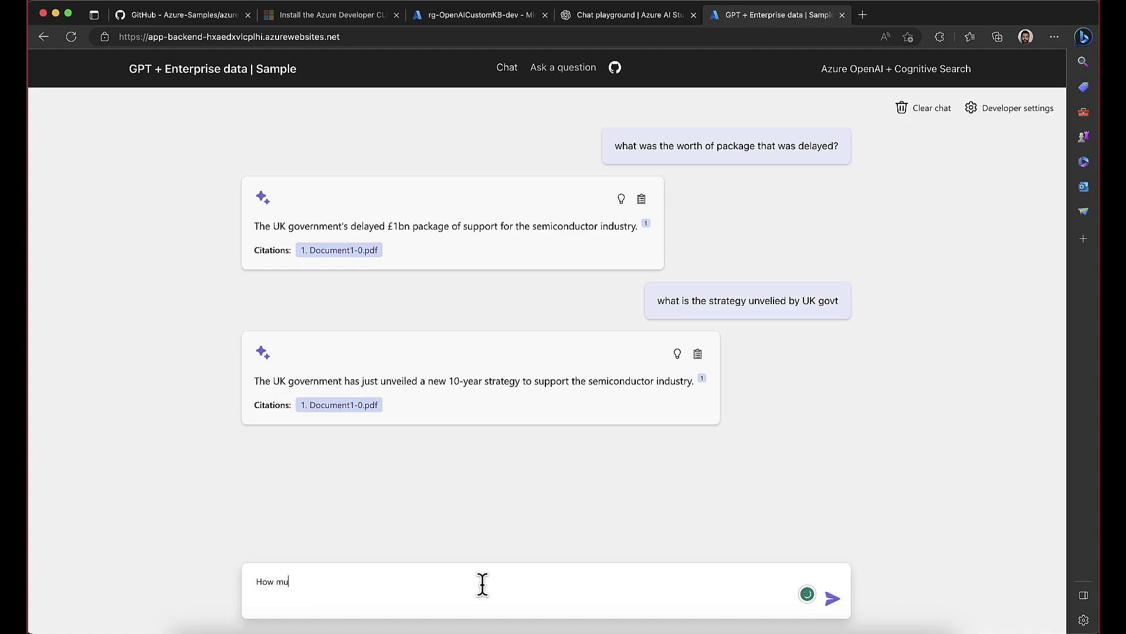
type("ch support is announced. Give t")
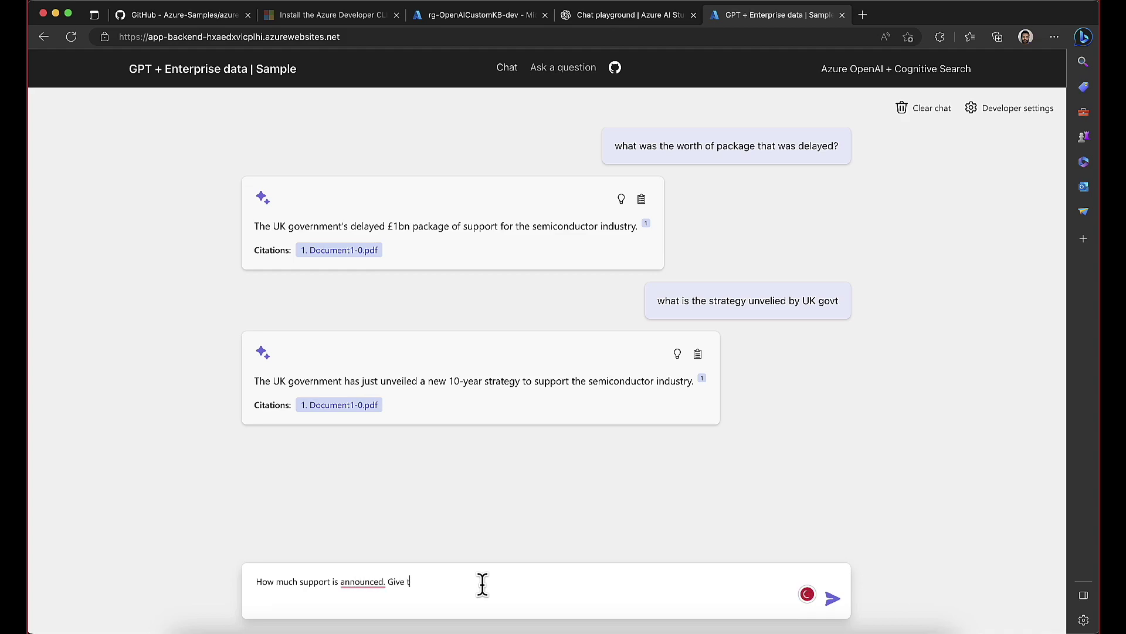
type("he ammount")
key("Return")
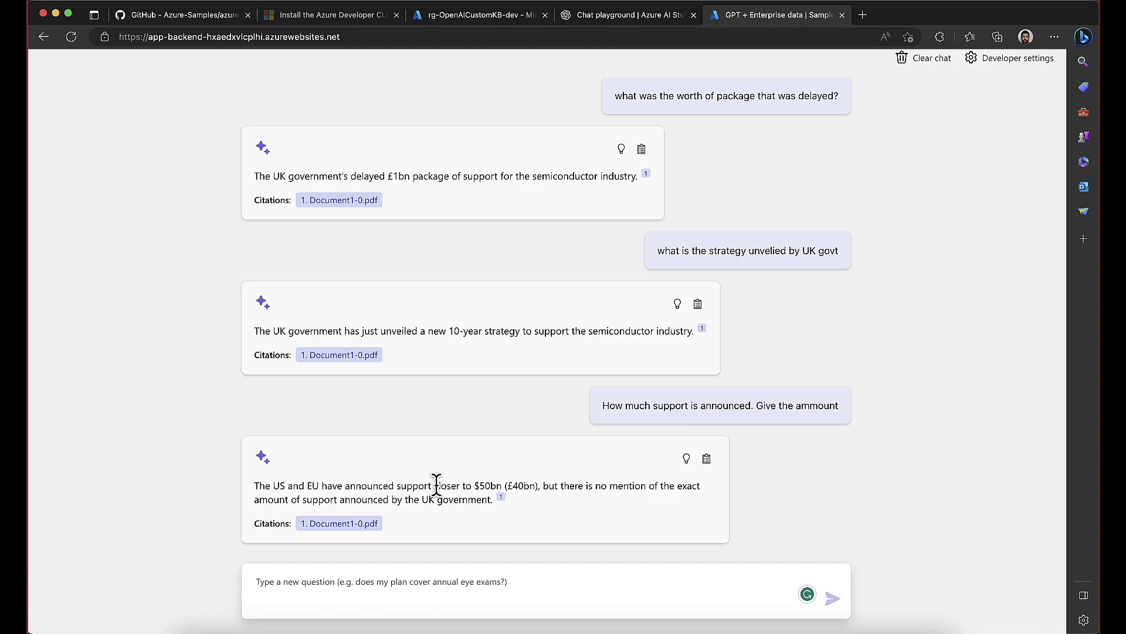
Compare the chat app's answer about the announced support with Document1 in Word, and read the rest of the source text.
key("super+Tab")
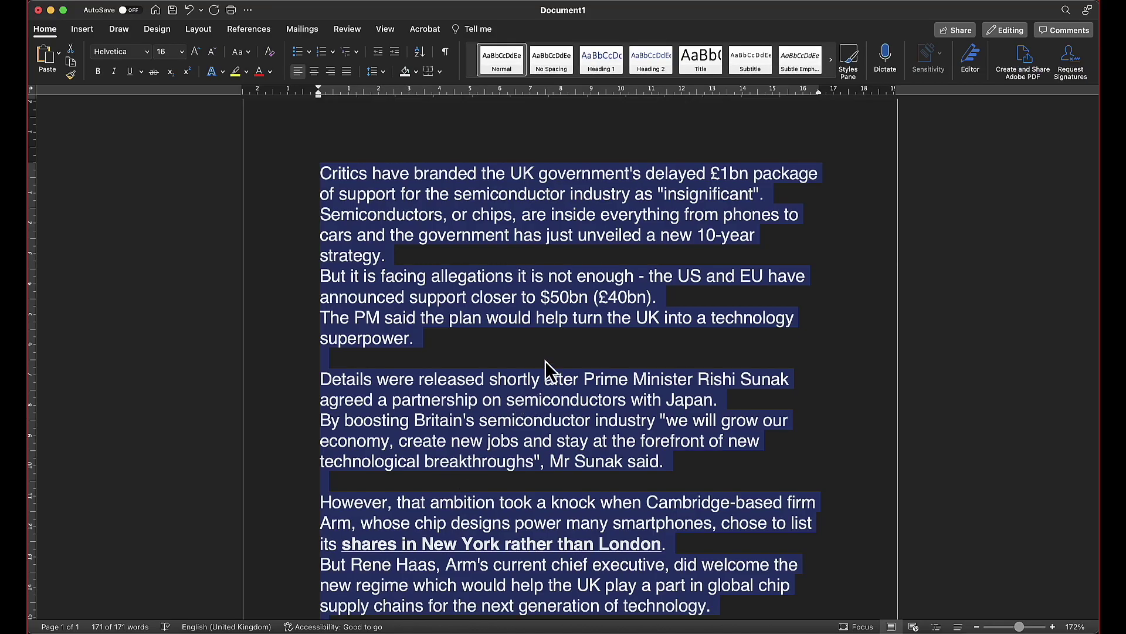
left_click(439, 330)
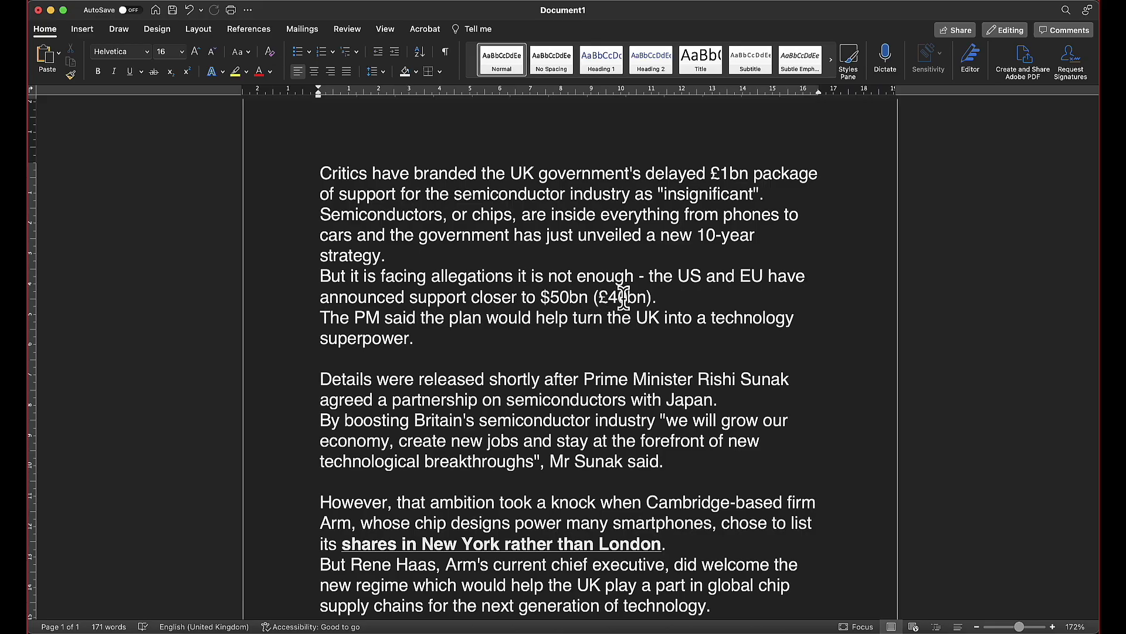
key("super+Tab")
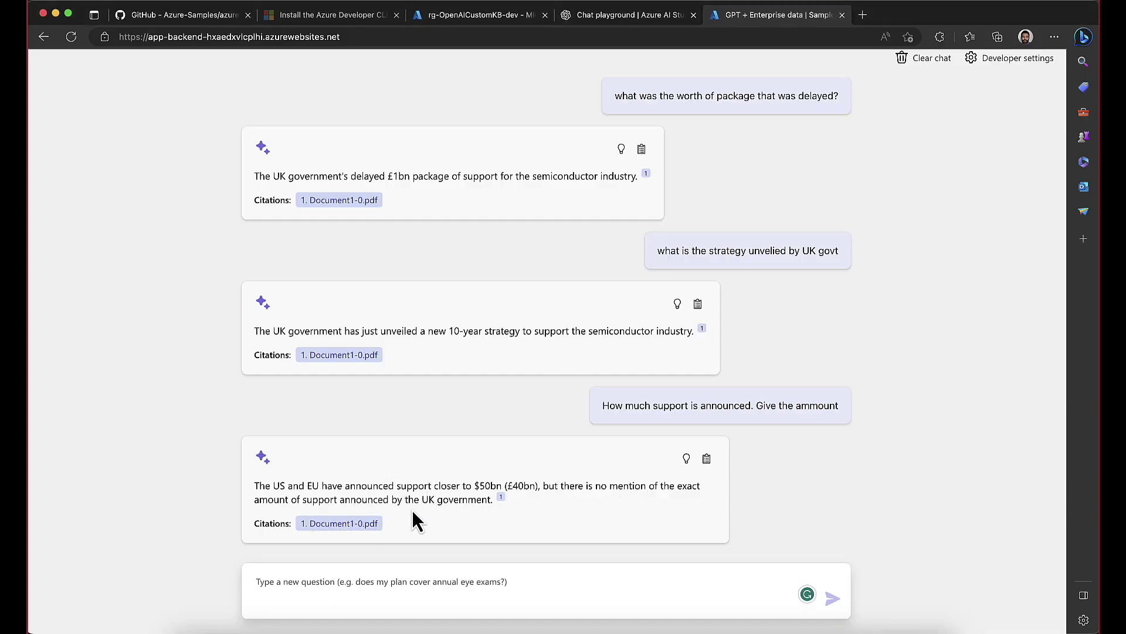
key("super+Tab")
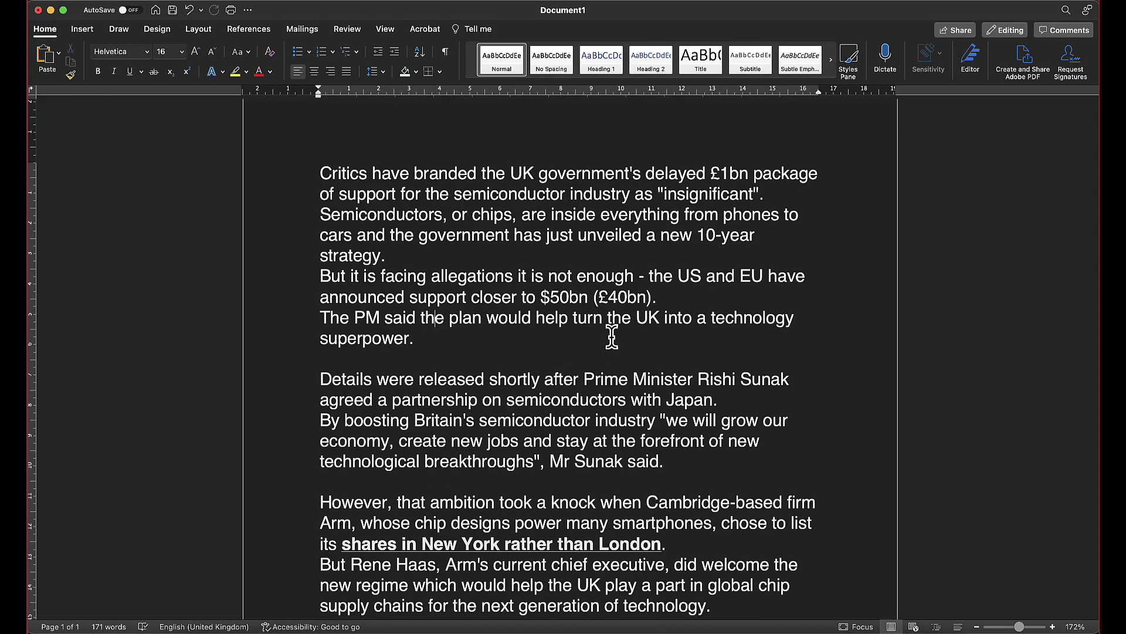
scroll(611, 336, "down", 5)
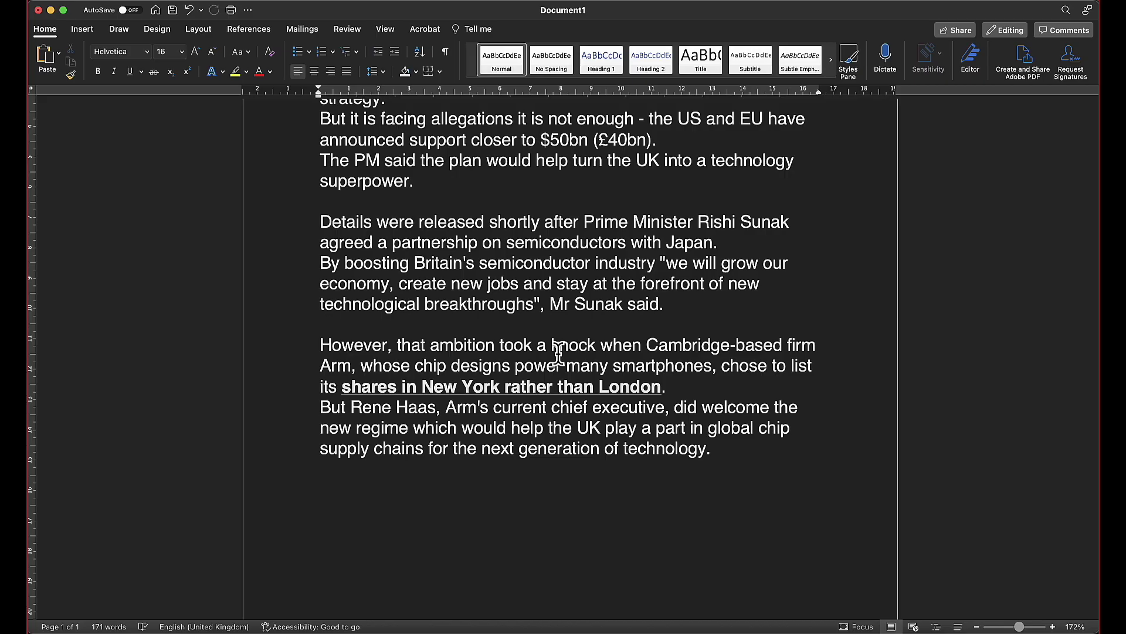
Return to the chat app in Edge and ask "who is the prime minister of UK".
key("super+Tab")
type("wh")
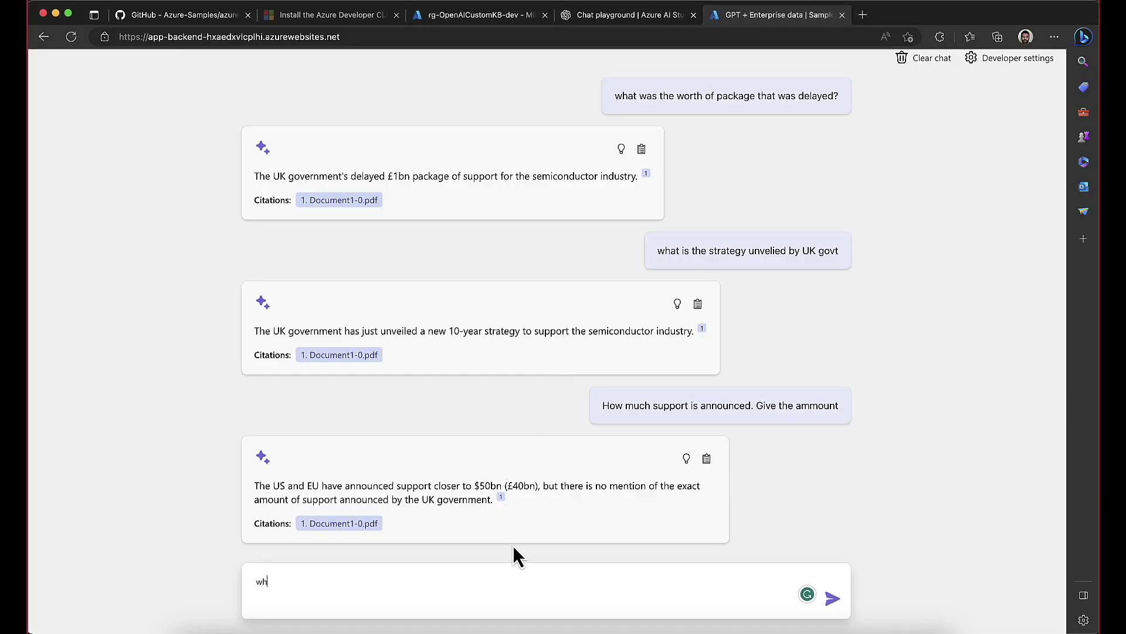
type("o is the prime minister of UK")
key("Return")
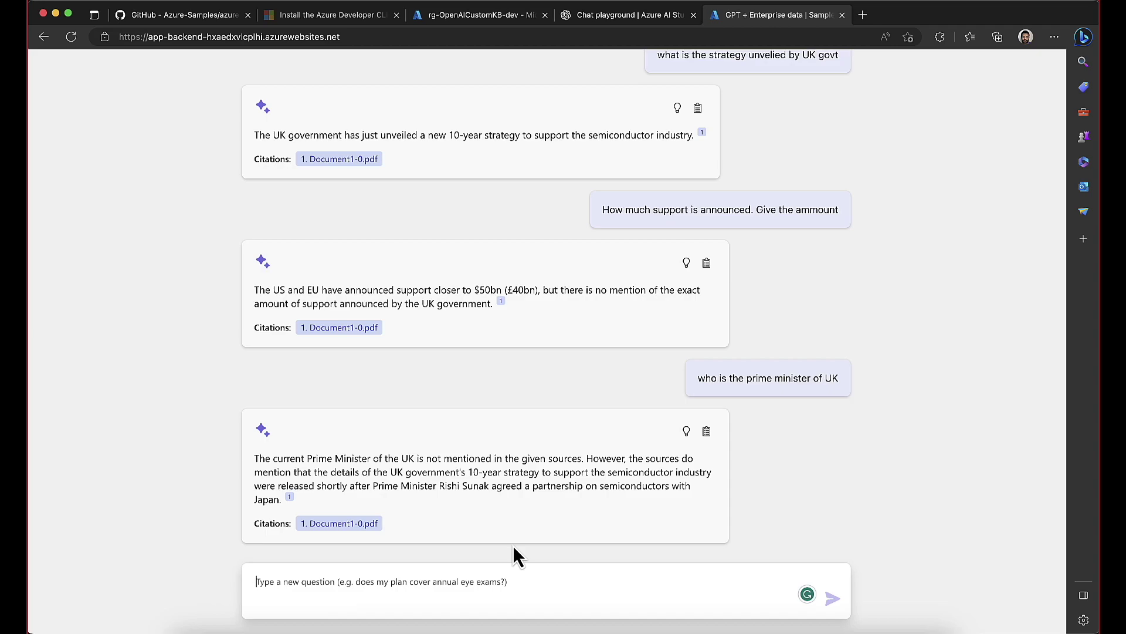
Ask the chat app the question "who is the fastest man alive", which is unrelated to the document.
left_click(570, 589)
type("who is the ")
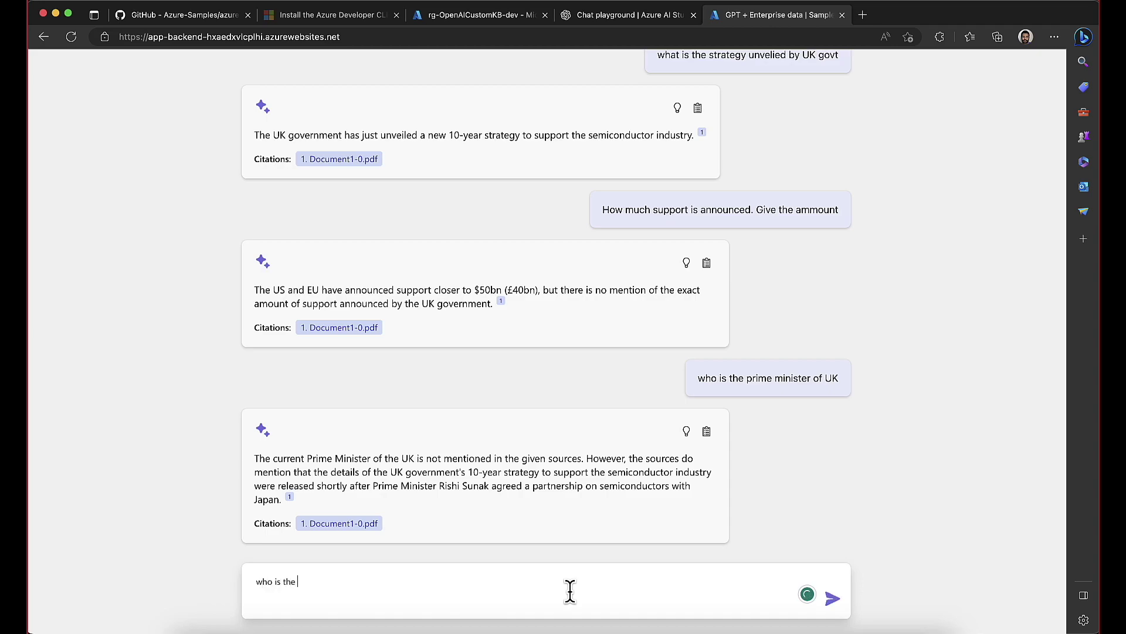
type("fastest man alov")
key("BackSpace")
key("BackSpace")
type("ive")
key("Return")
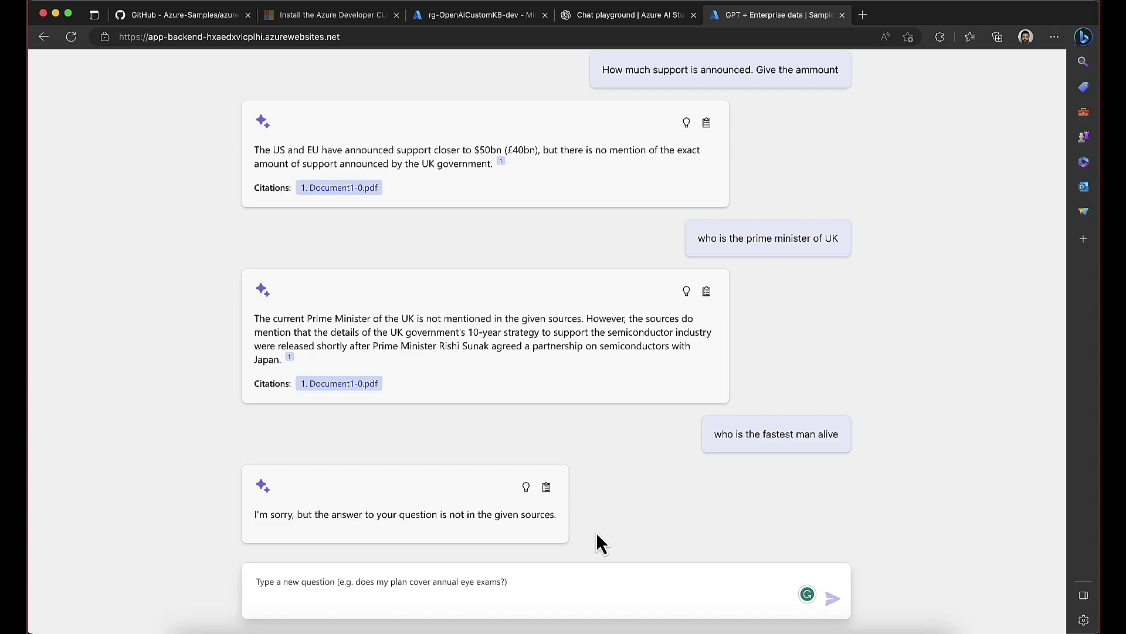
Review the whole chat conversation and open the app's Ask a question page.
scroll(597, 532, "up", 10)
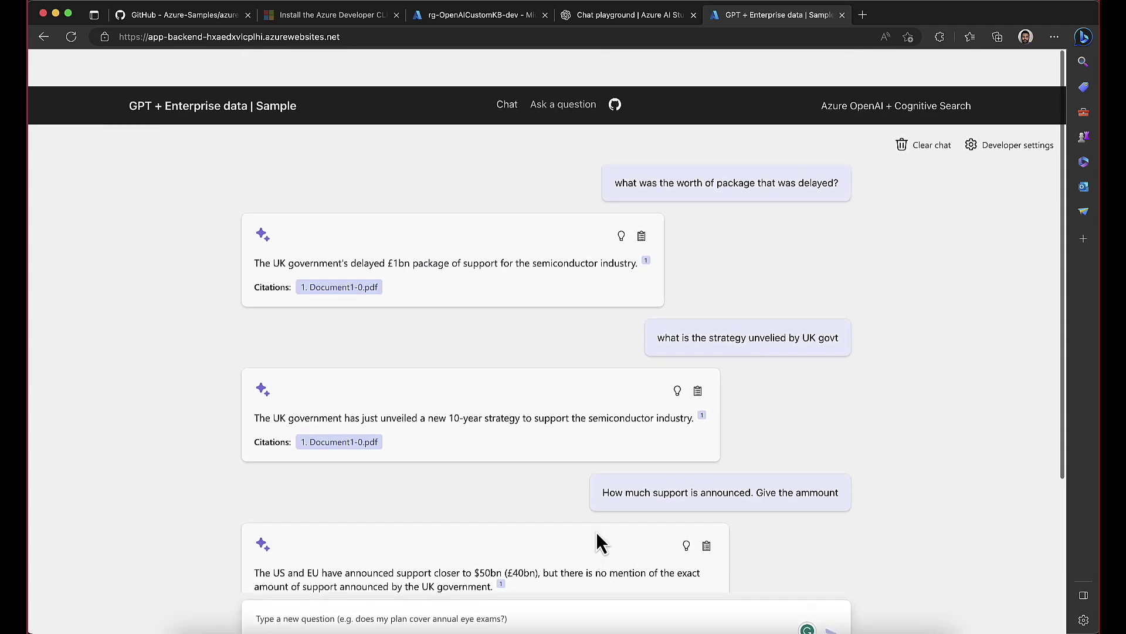
scroll(596, 532, "down", 10)
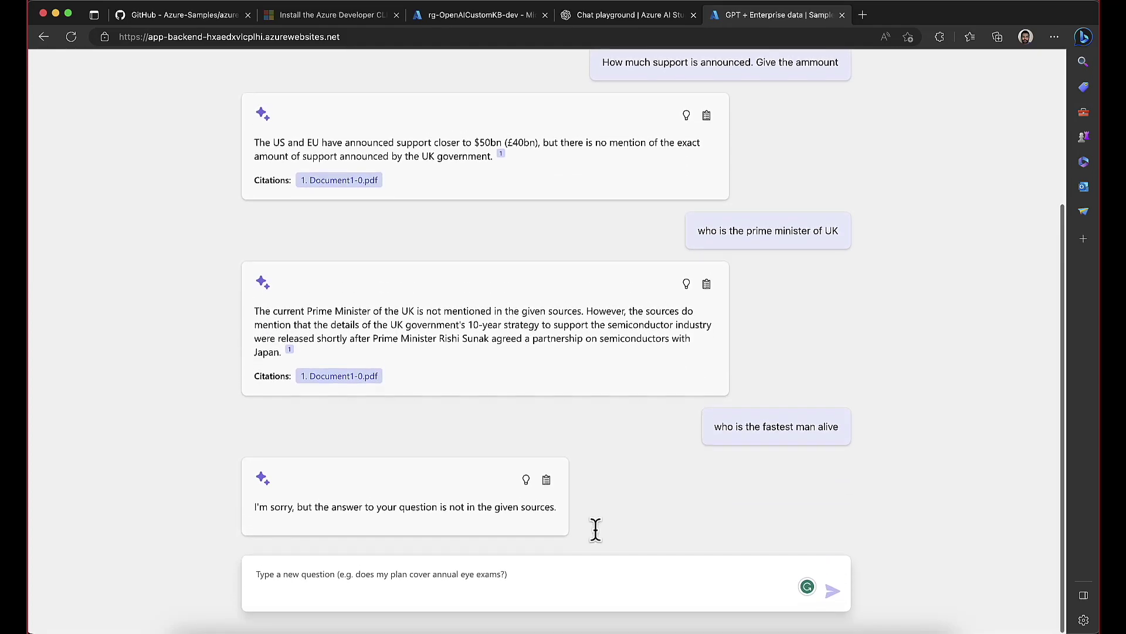
scroll(596, 532, "up", 15)
left_click(566, 73)
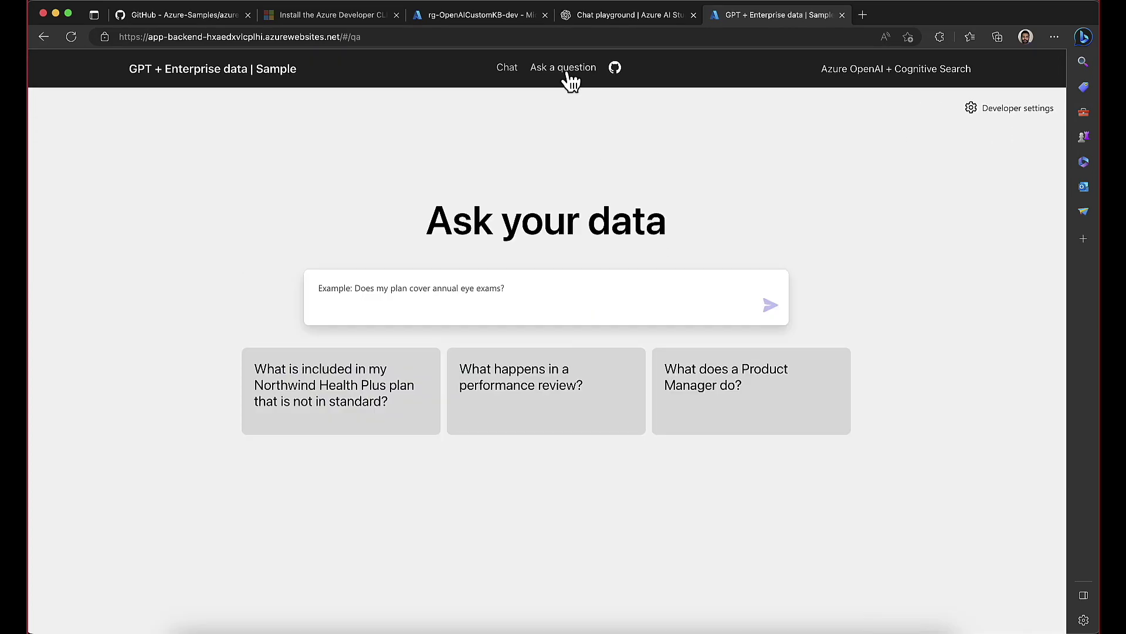
left_click(464, 280)
Review the Azure AI Studio chat playground, the resources in rg-OpenAICustomKB-dev and the deployment output in Terminal.
key("ctrl+shift+Tab")
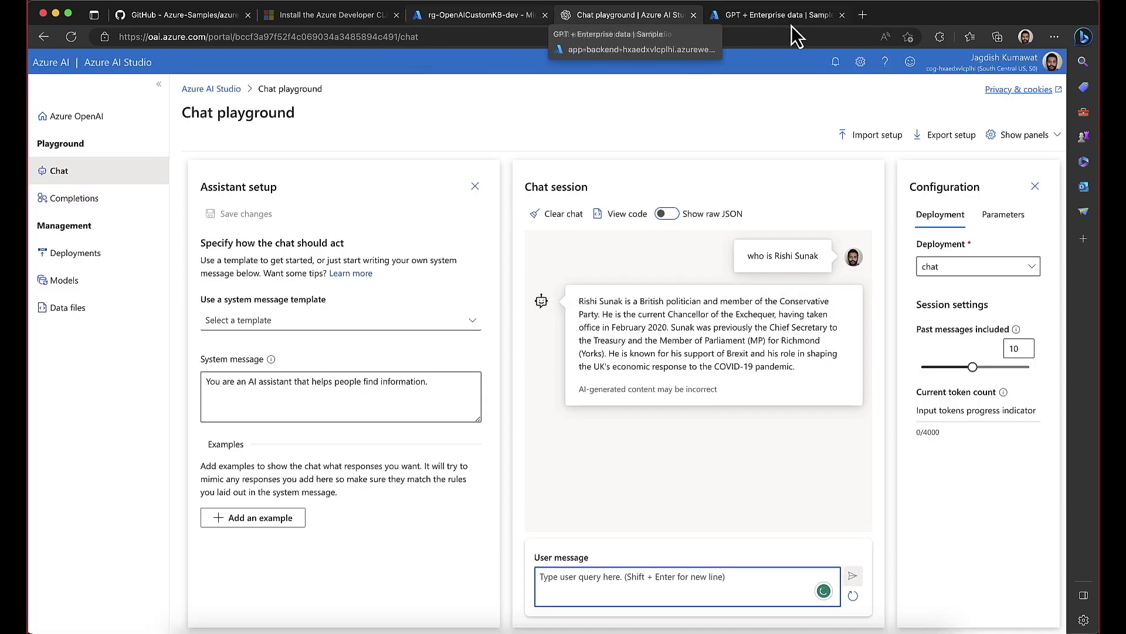
left_click(773, 17)
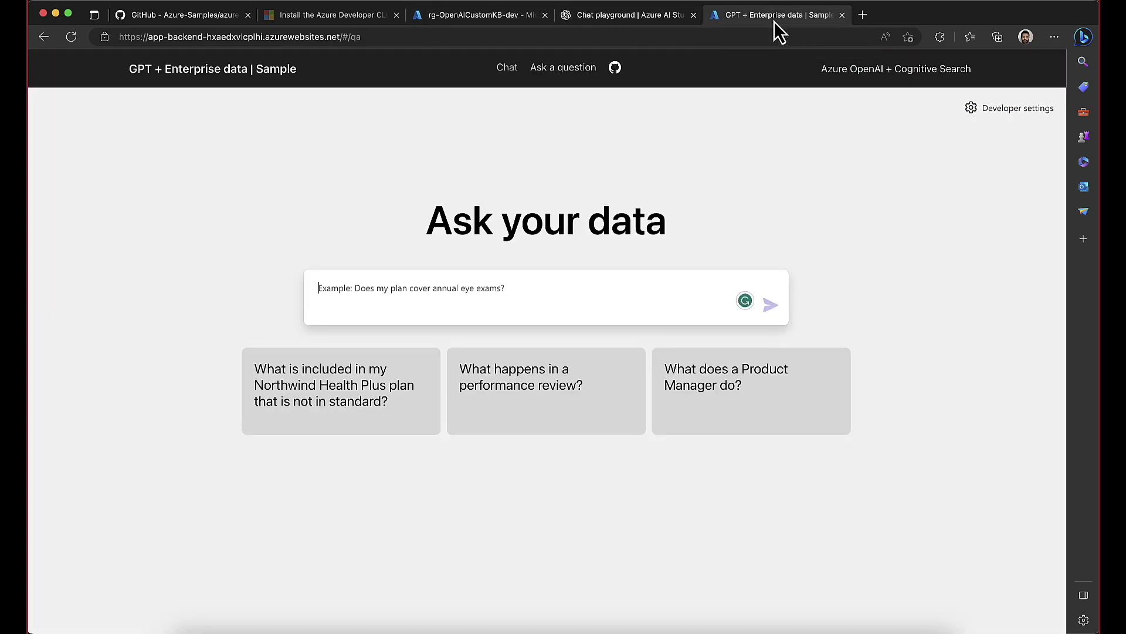
left_click(503, 16)
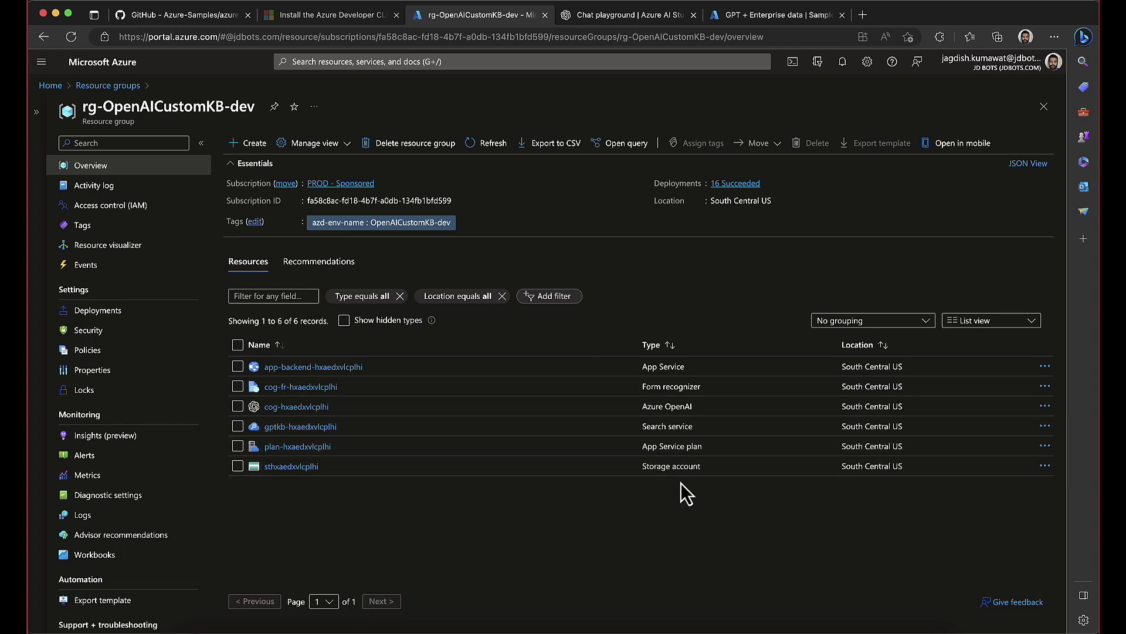
left_click(760, 629)
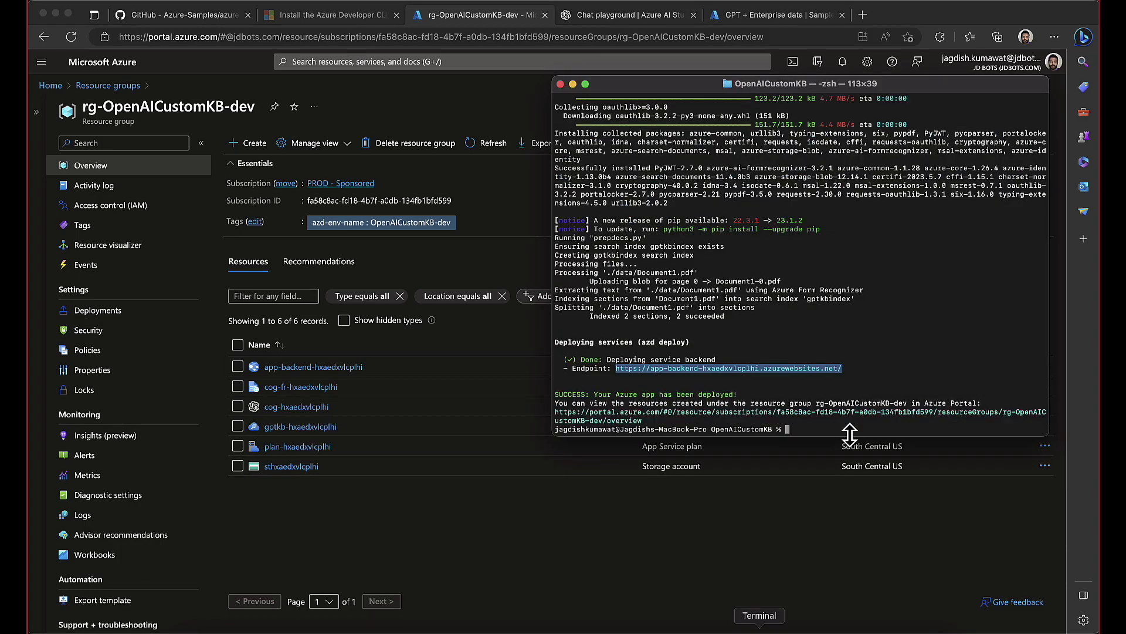
Following the README's Running locally section, run azd login in Terminal, sign in with the Microsoft account and close the authentication page.
left_click(207, 24)
scroll(291, 301, "down", 3)
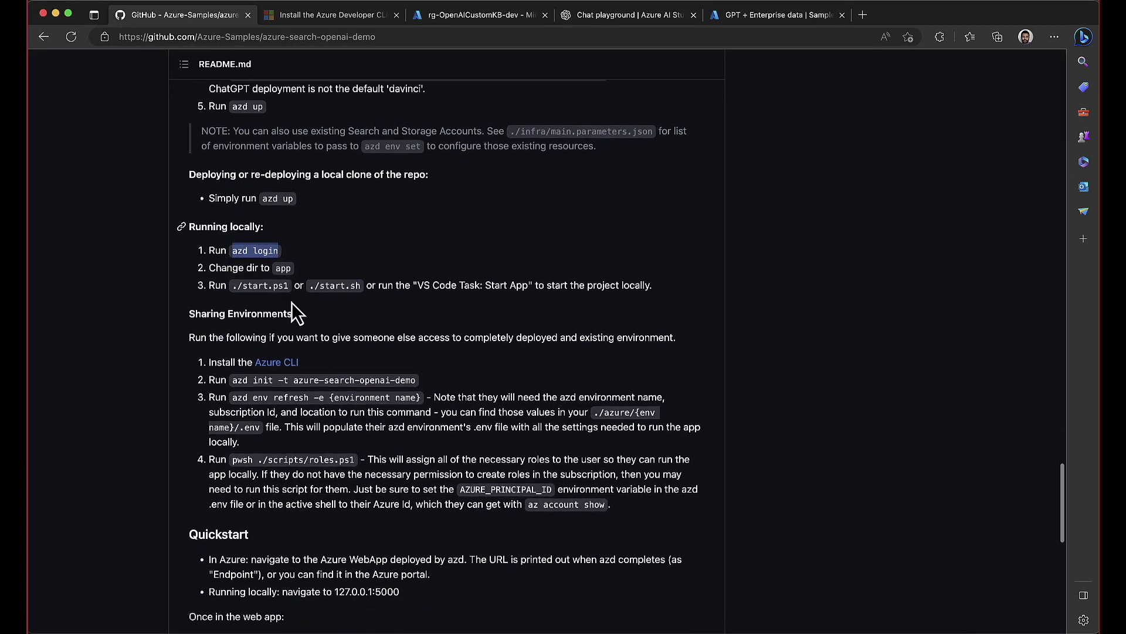
left_click(760, 629)
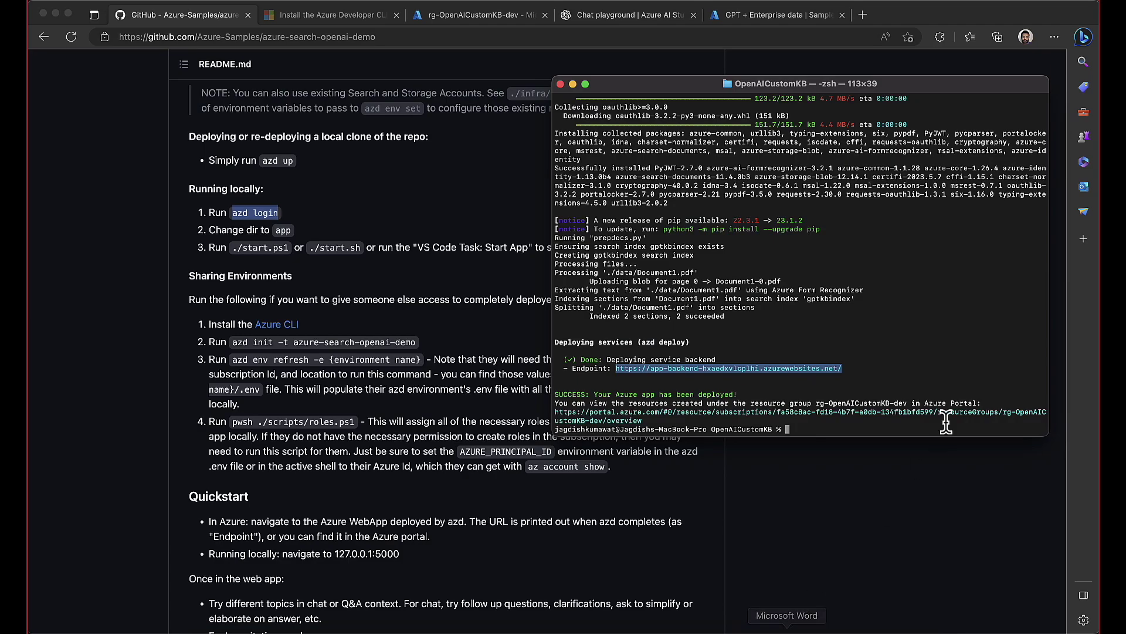
type("azd logi")
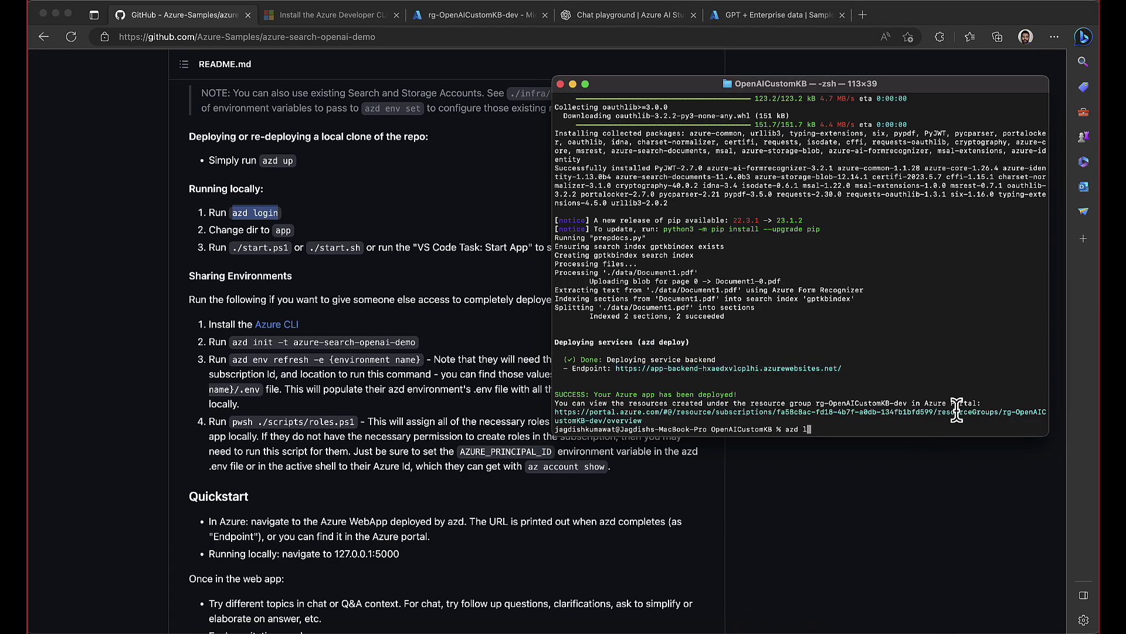
type("n")
key("Return")
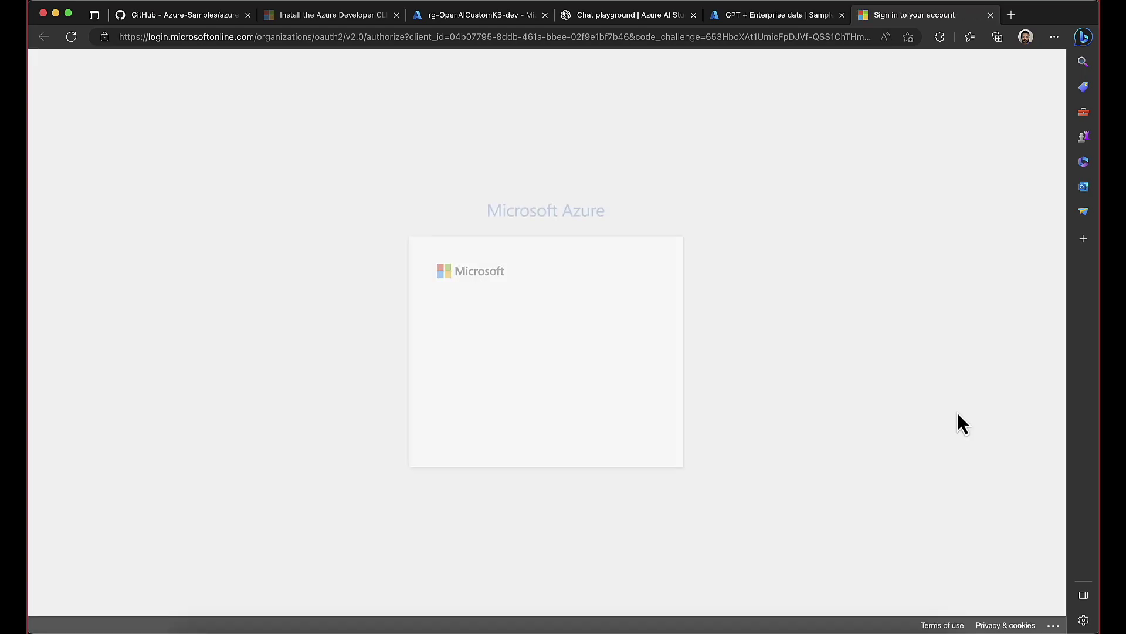
left_click(564, 351)
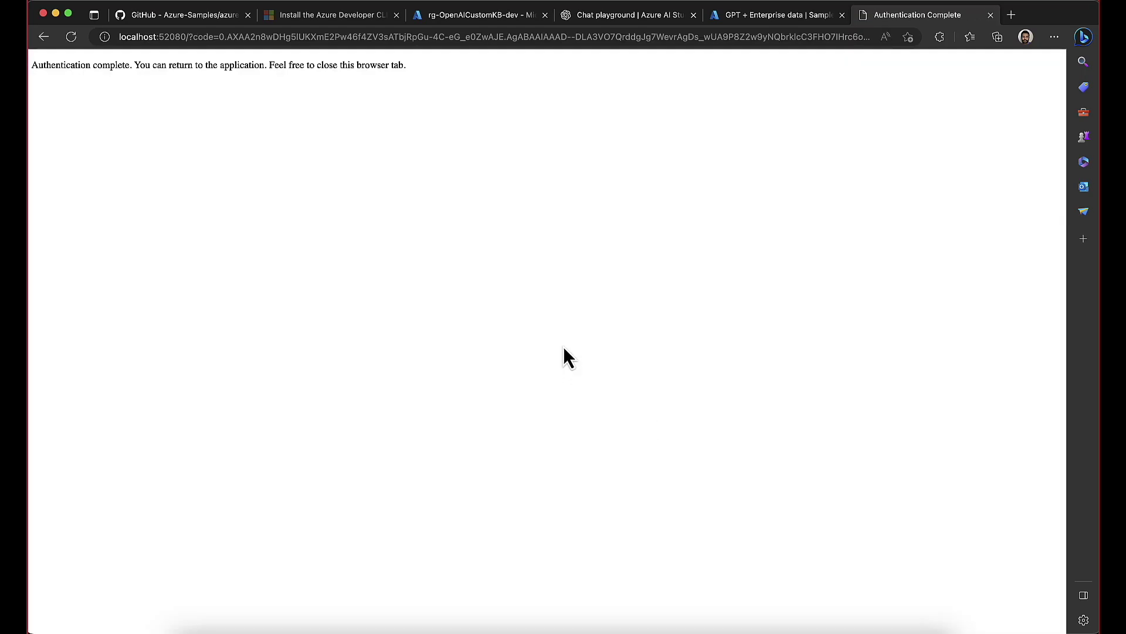
left_click(991, 14)
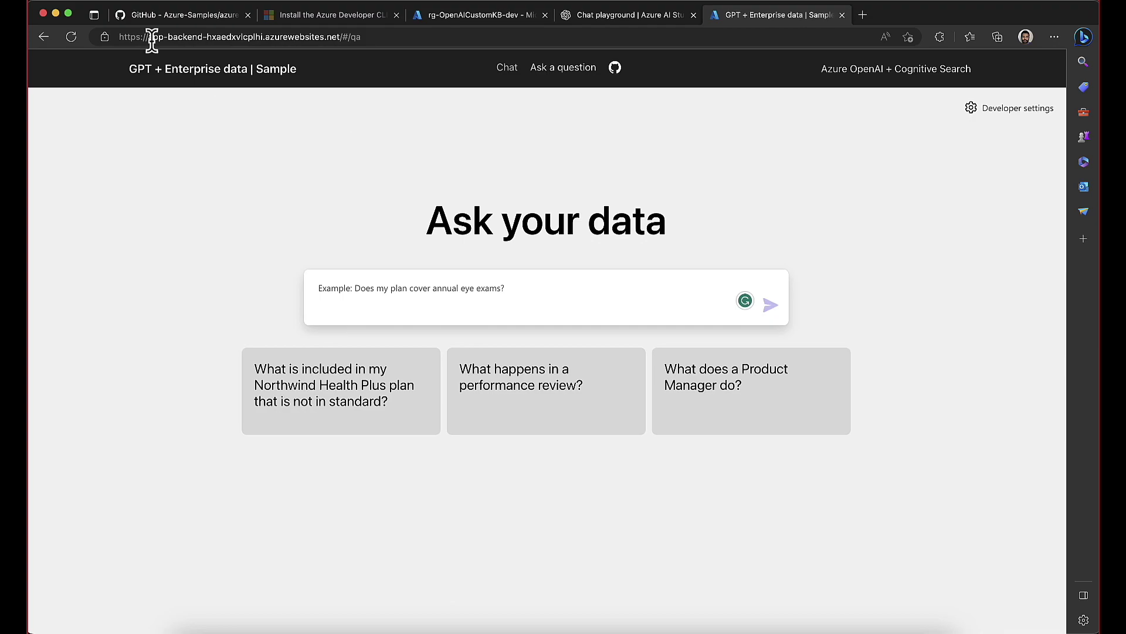
Recheck the README's local run instructions and change the Terminal directory to app.
left_click(140, 18)
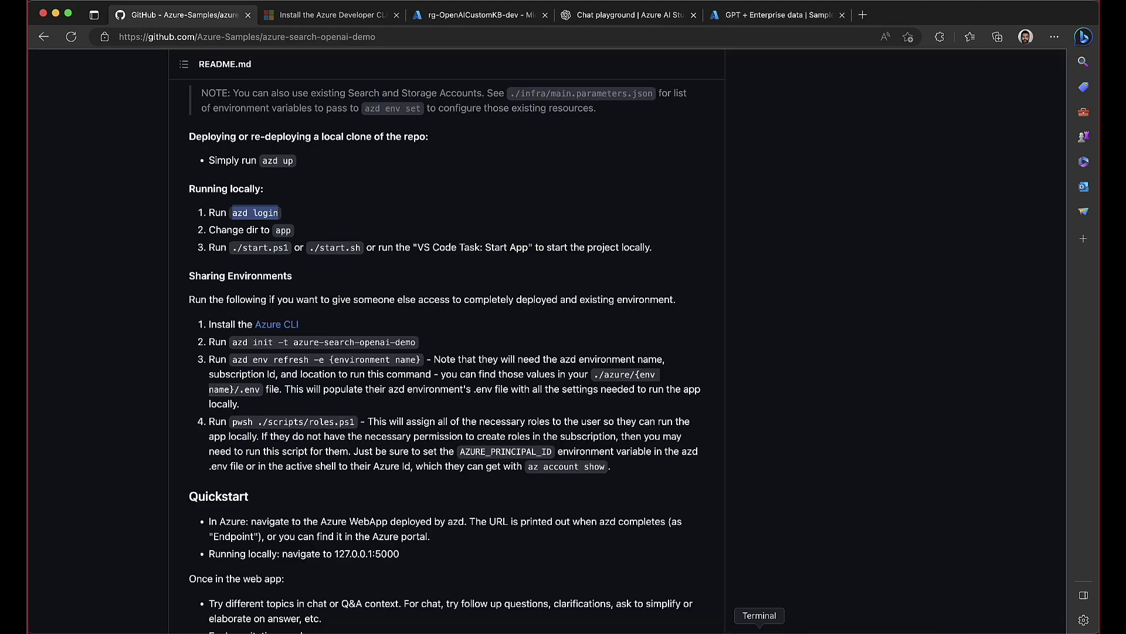
left_click(774, 616)
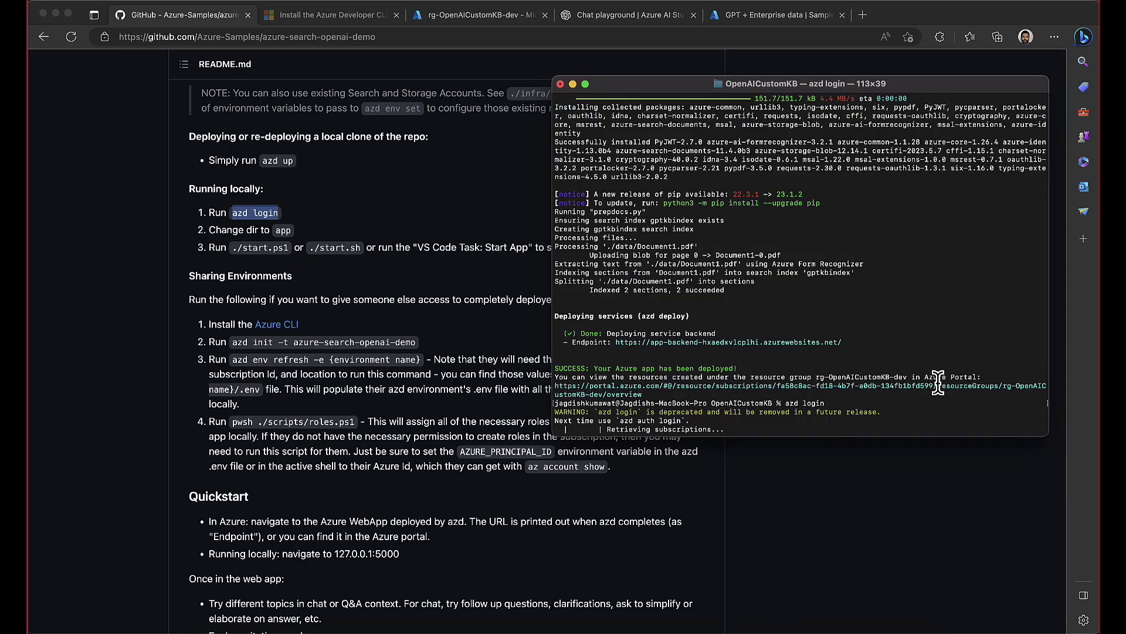
scroll(284, 405, "down", 2)
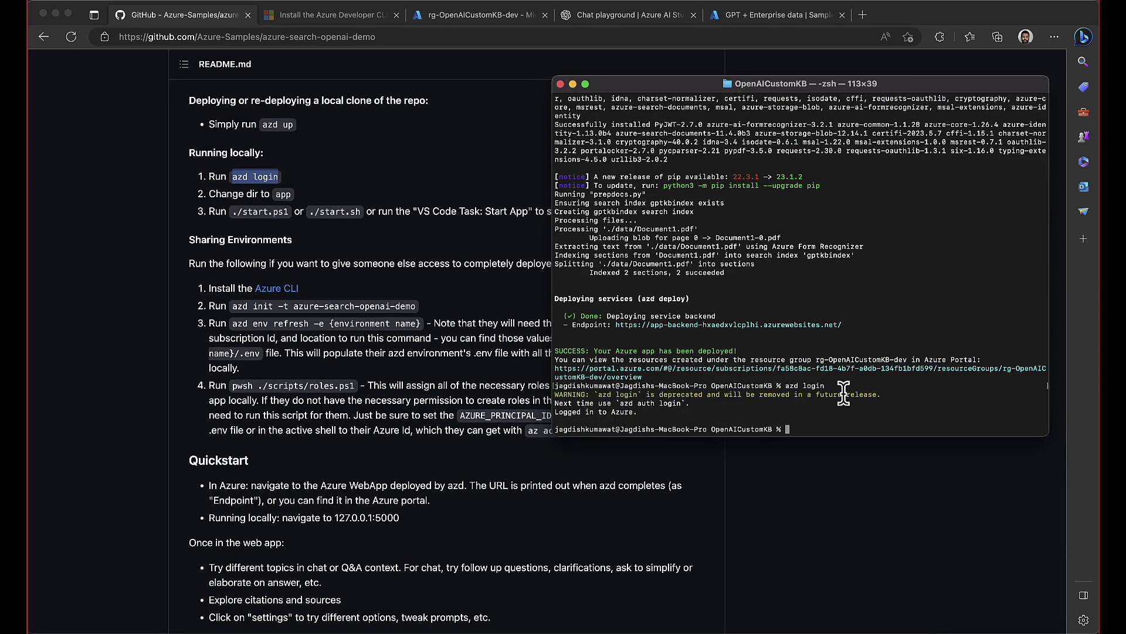
type("cd app")
key("Return")
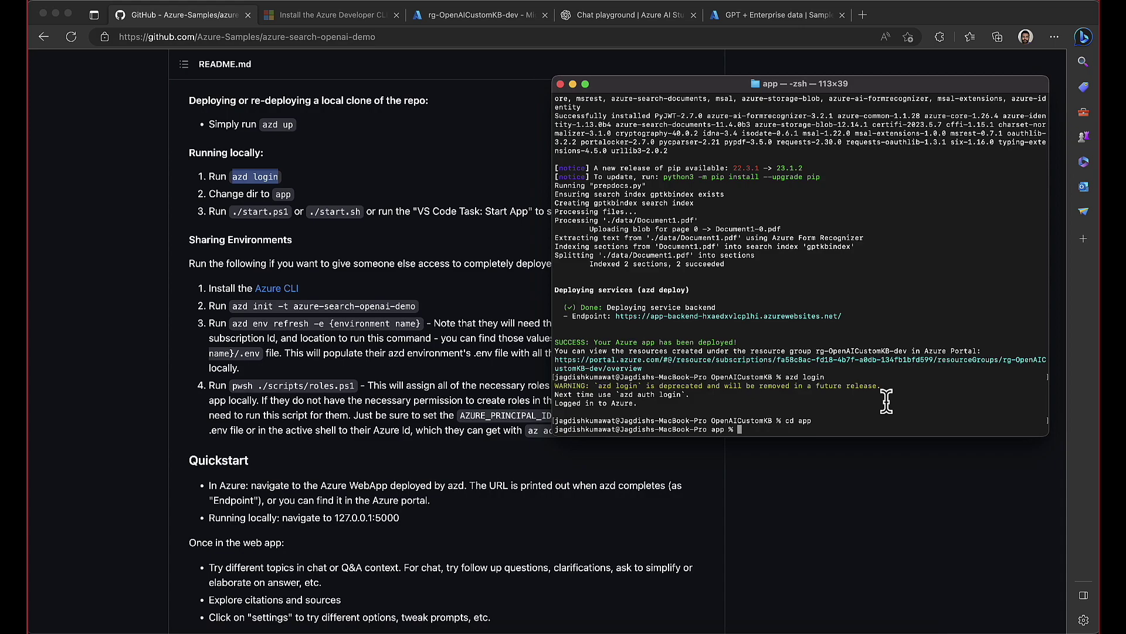
Try to start the project locally with sudo ./start.sh, entering the administrator password.
type("sudo .")
type("/start")
type(".ps1")
key("BackSpace")
key("BackSpace")
key("BackSpace")
type("sh")
key("Return")
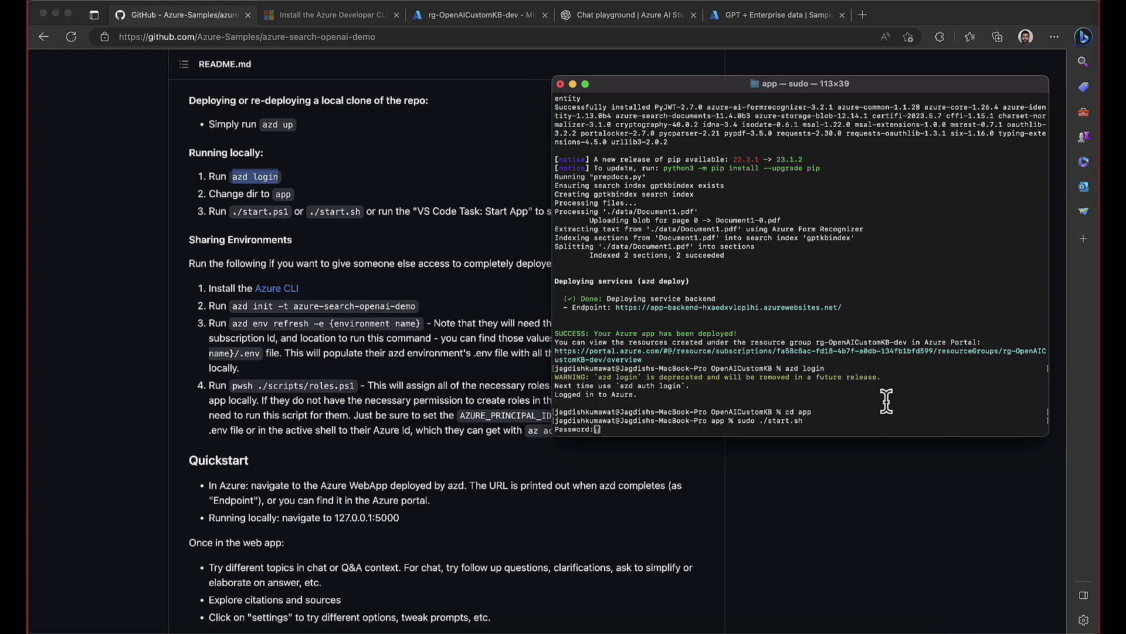
key("Return")
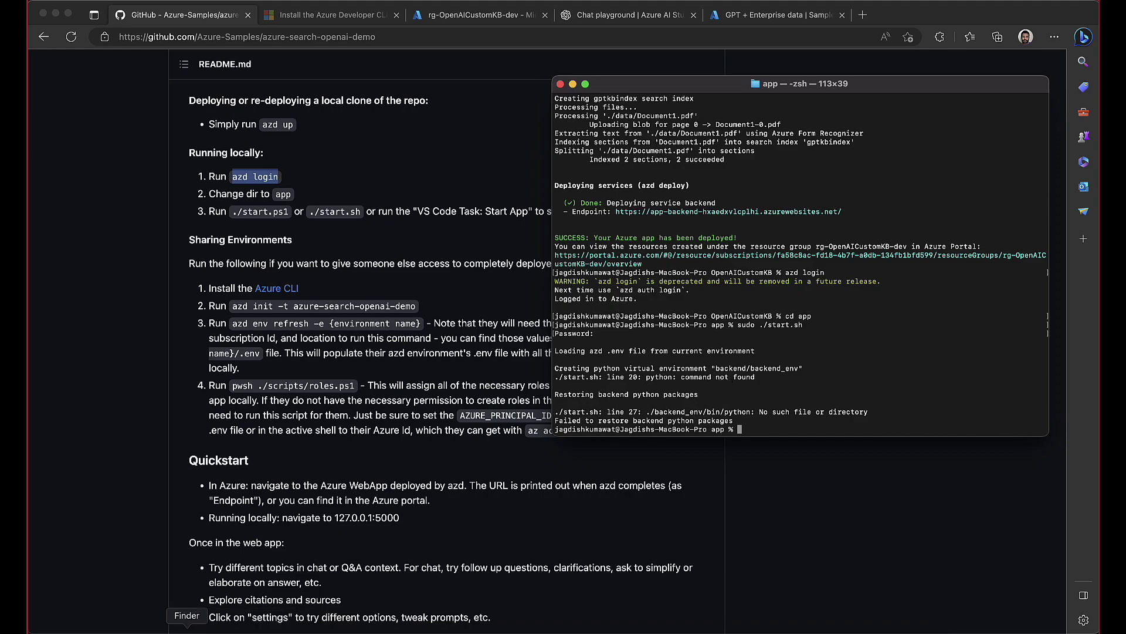
Open start.sh from the app folder and replace python with python3 in the venv, pip install and app.py command lines.
left_click(186, 630)
double_click(616, 153)
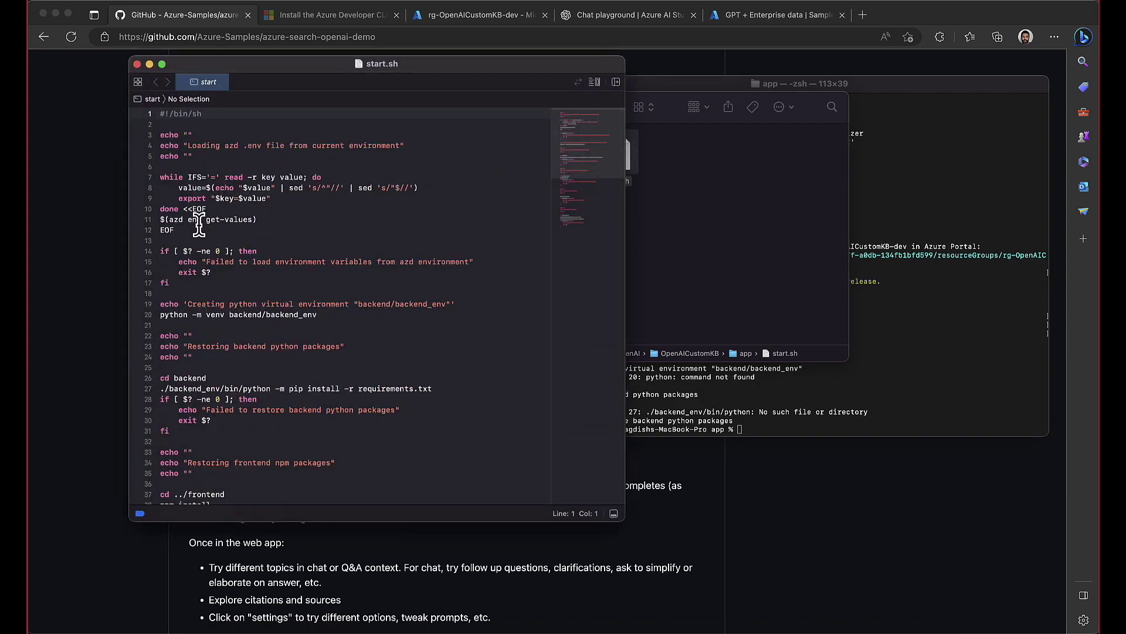
left_click(275, 389)
scroll(288, 399, "down", 5)
type("3")
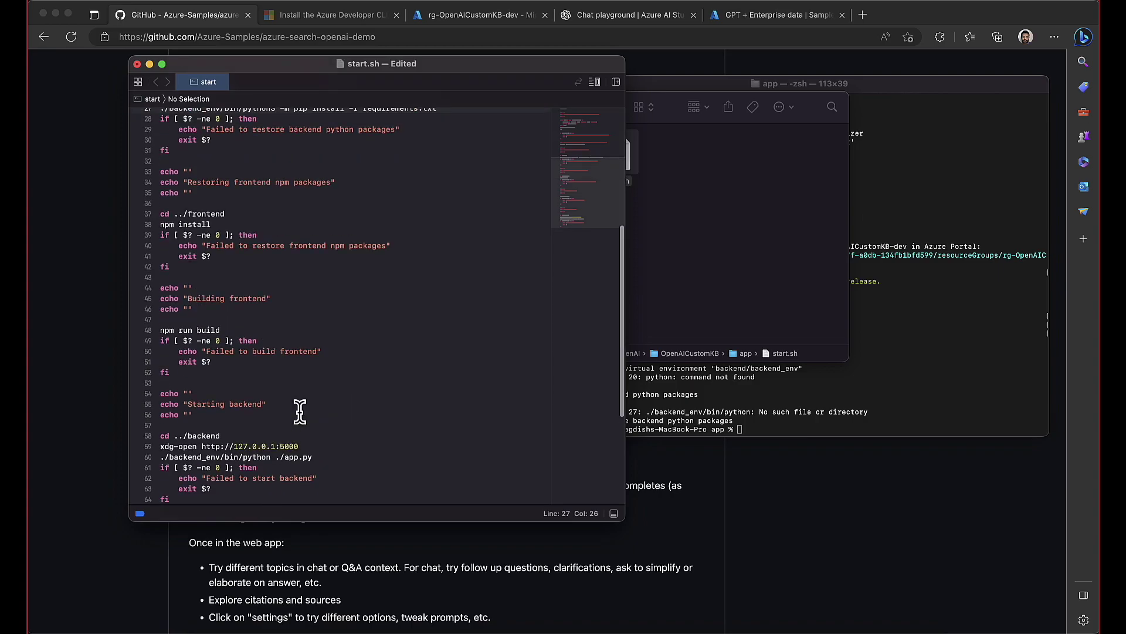
left_click(274, 457)
type("3")
scroll(392, 424, "up", 5)
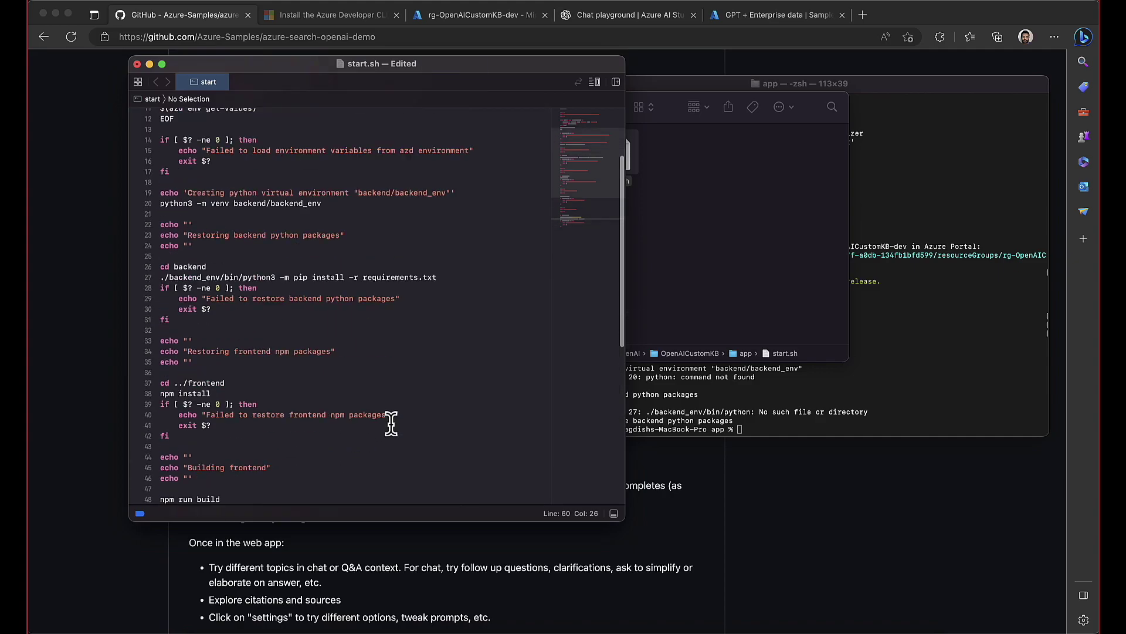
Check the python3 edits in start.sh, save the file and close its editor window.
scroll(392, 424, "down", 10)
scroll(391, 424, "up", 10)
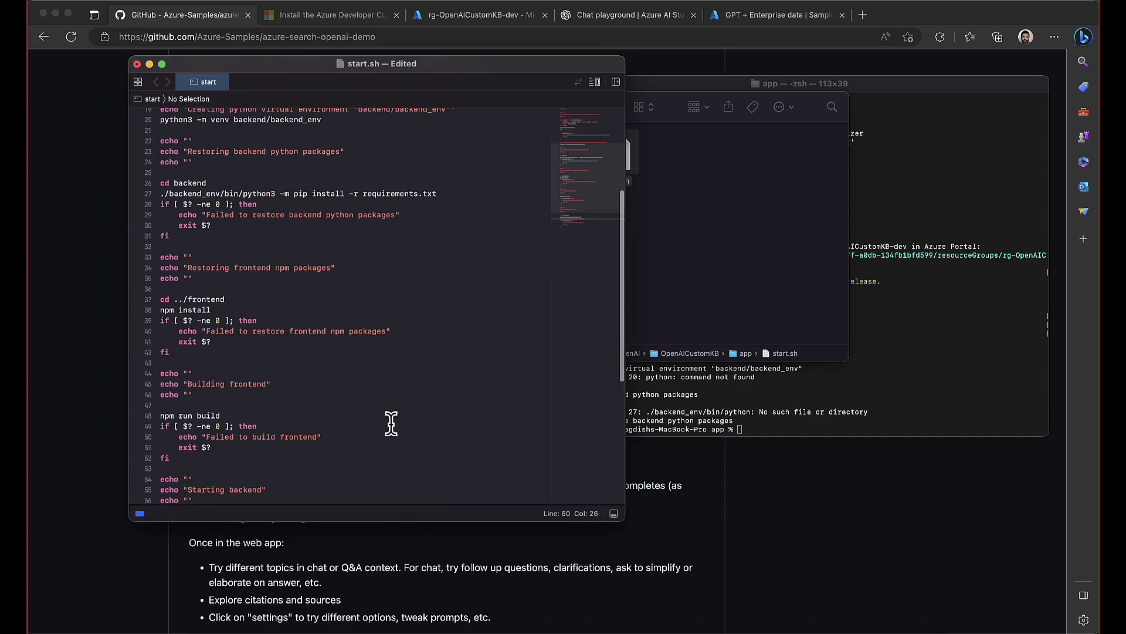
scroll(392, 423, "down", 1)
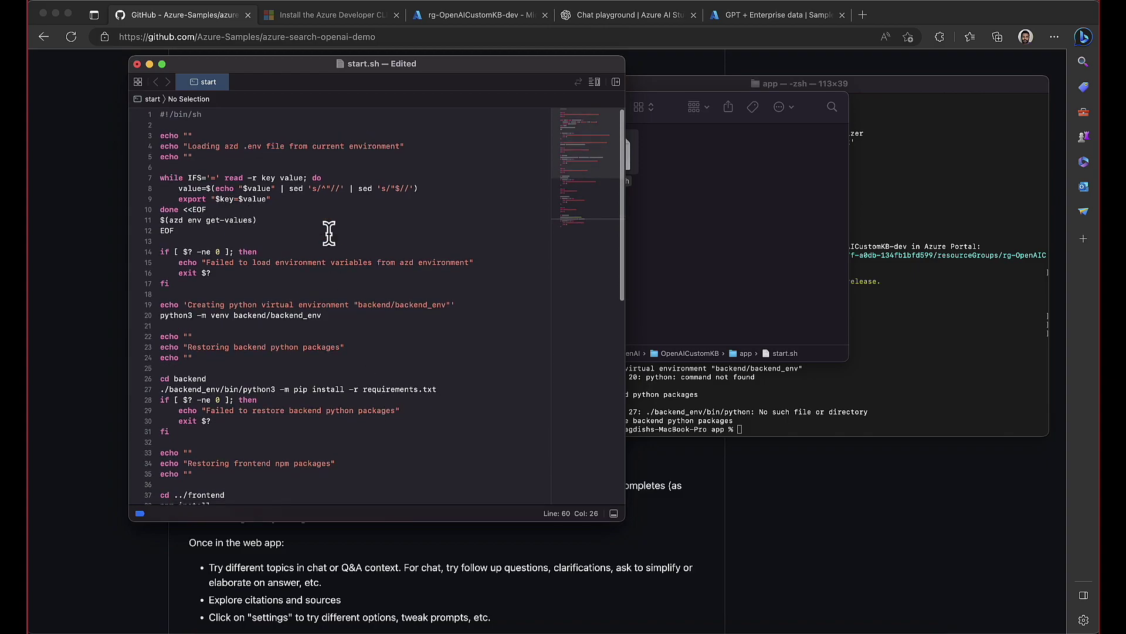
left_click(103, 3)
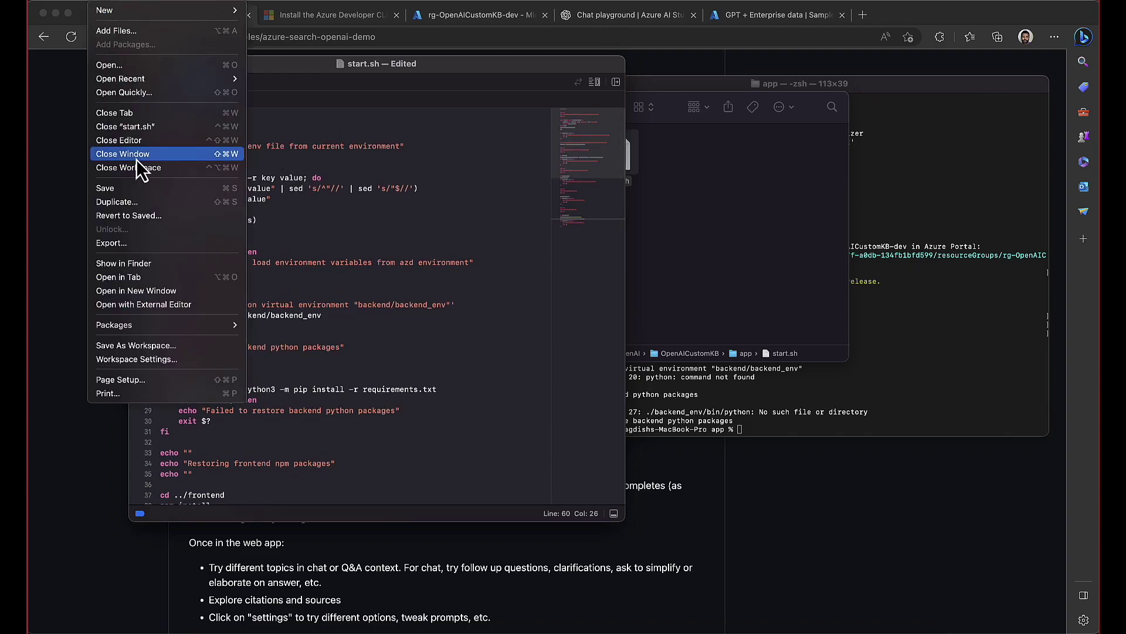
left_click(125, 188)
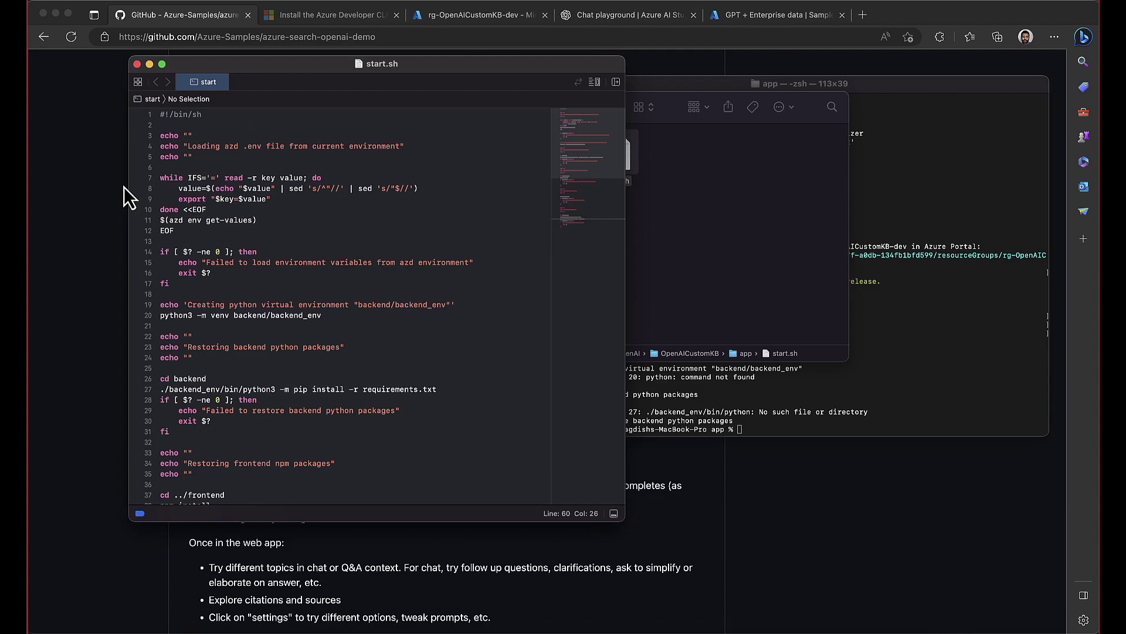
left_click(136, 64)
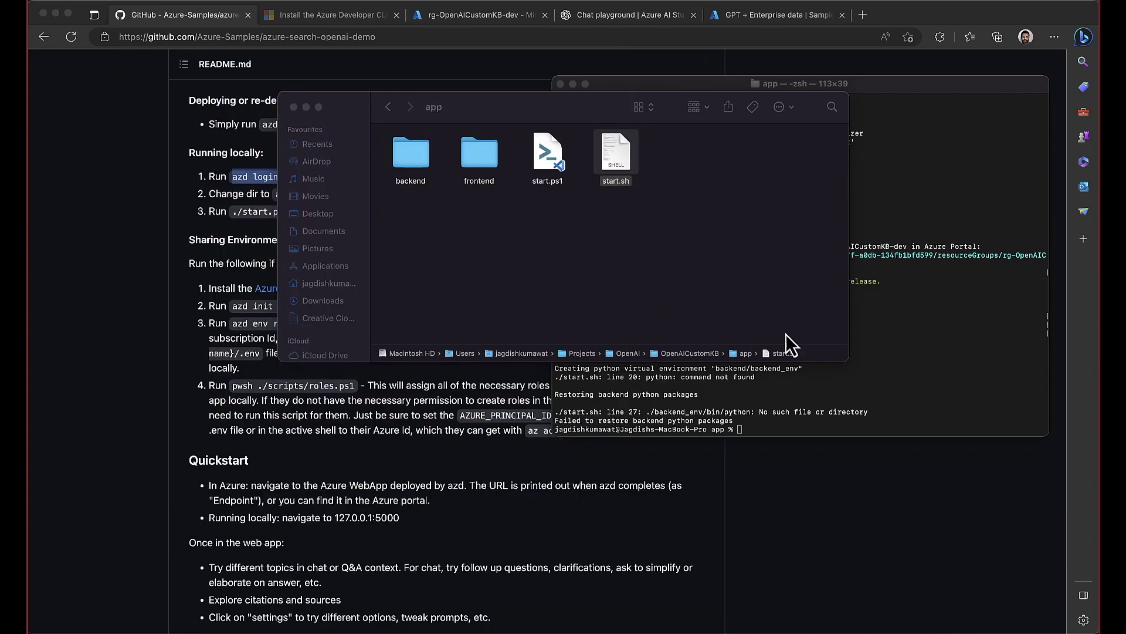
Switch to Terminal and rerun sudo ./start.sh to build the frontend and start the local backend.
left_click(945, 376)
key("Up")
key("Return")
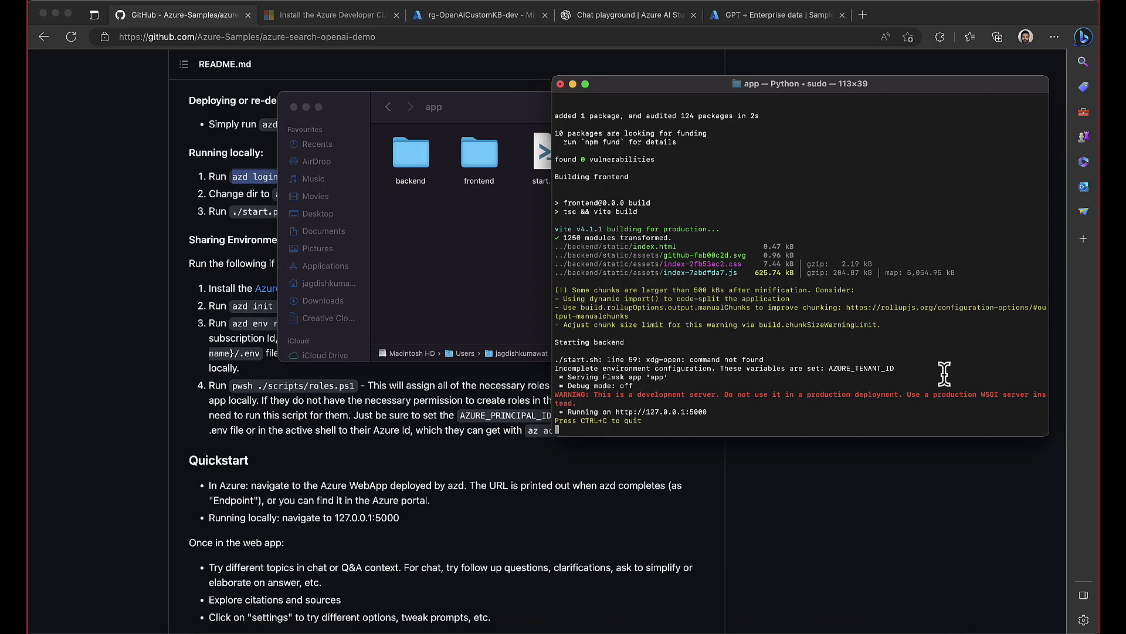
left_click_drag(615, 412, 710, 413)
key("super+c")
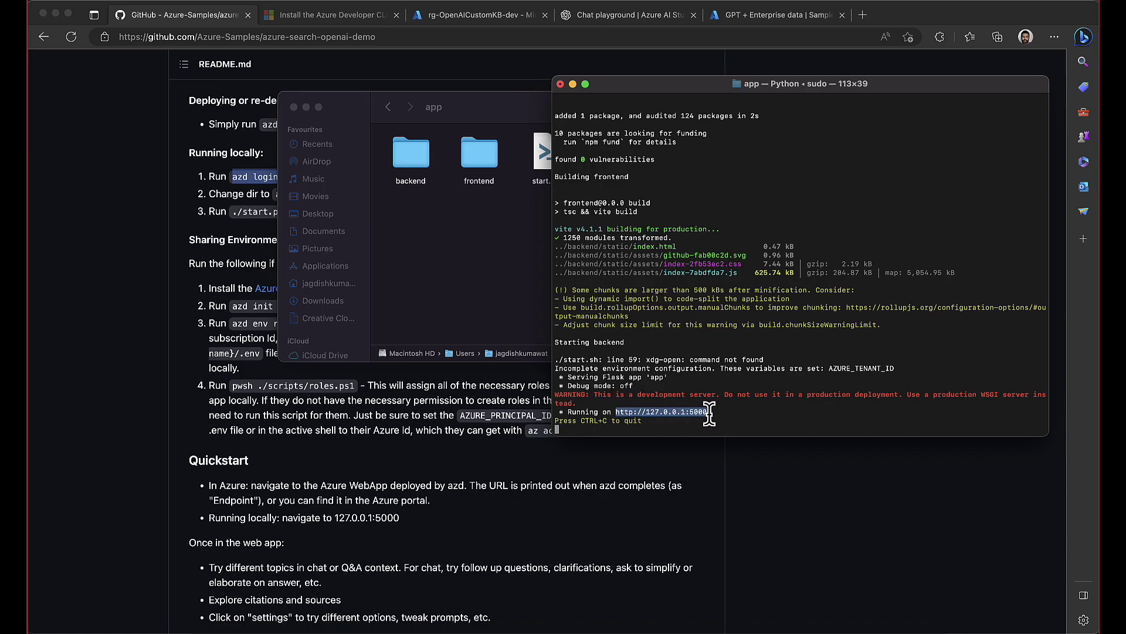
left_click(863, 15)
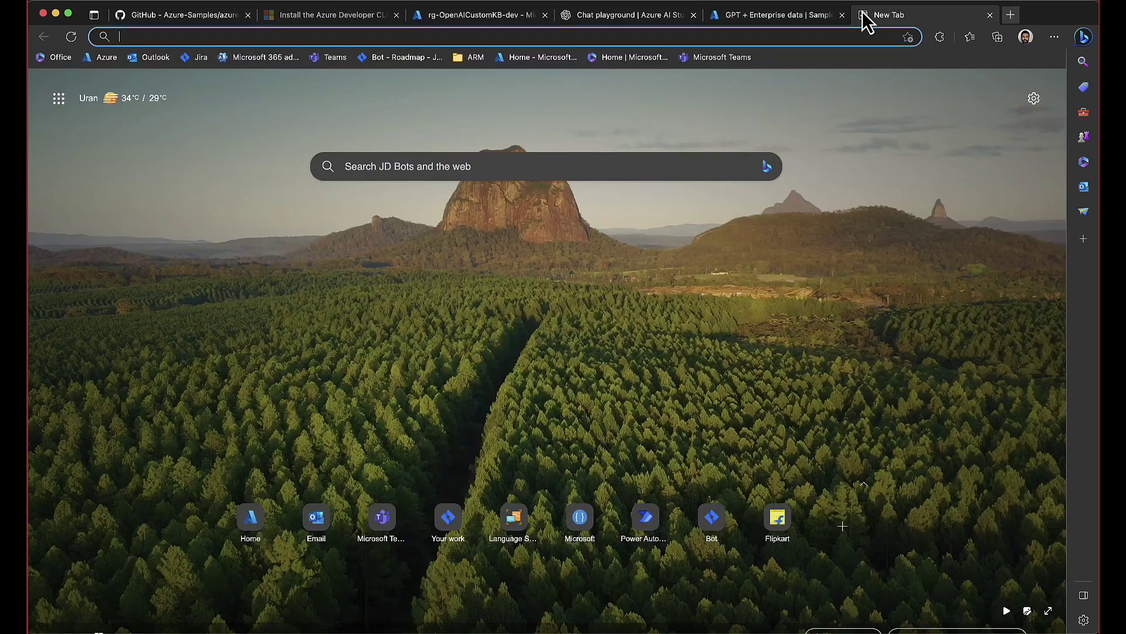
key("super+v")
key("Return")
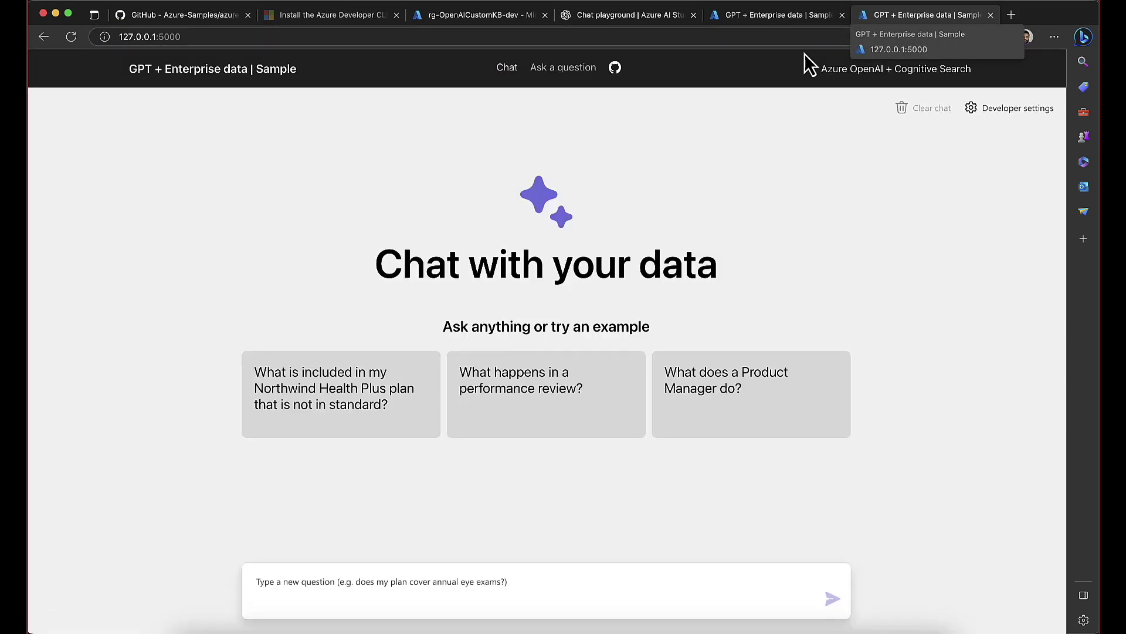
Ask the locally running chat app "who is rishi sunak?".
left_click(468, 581)
type("who is rishu")
key("BackSpace")
type("i sunak?")
key("Return")
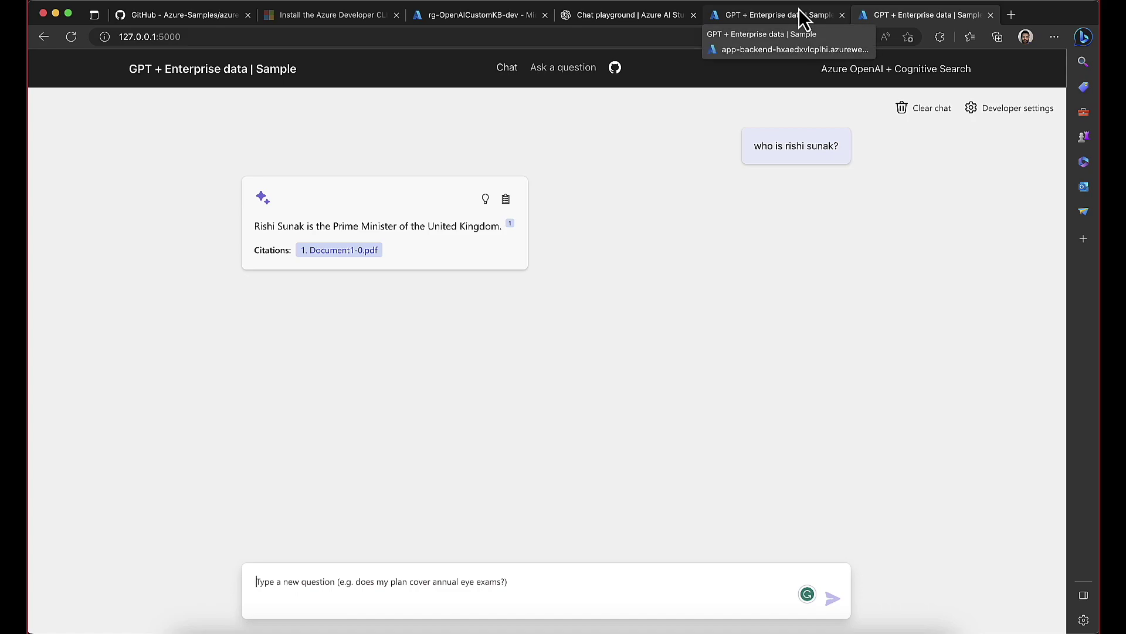
Review the README's sections on re-deploying a local clone with azd up, running locally and sharing environments.
left_click(178, 11)
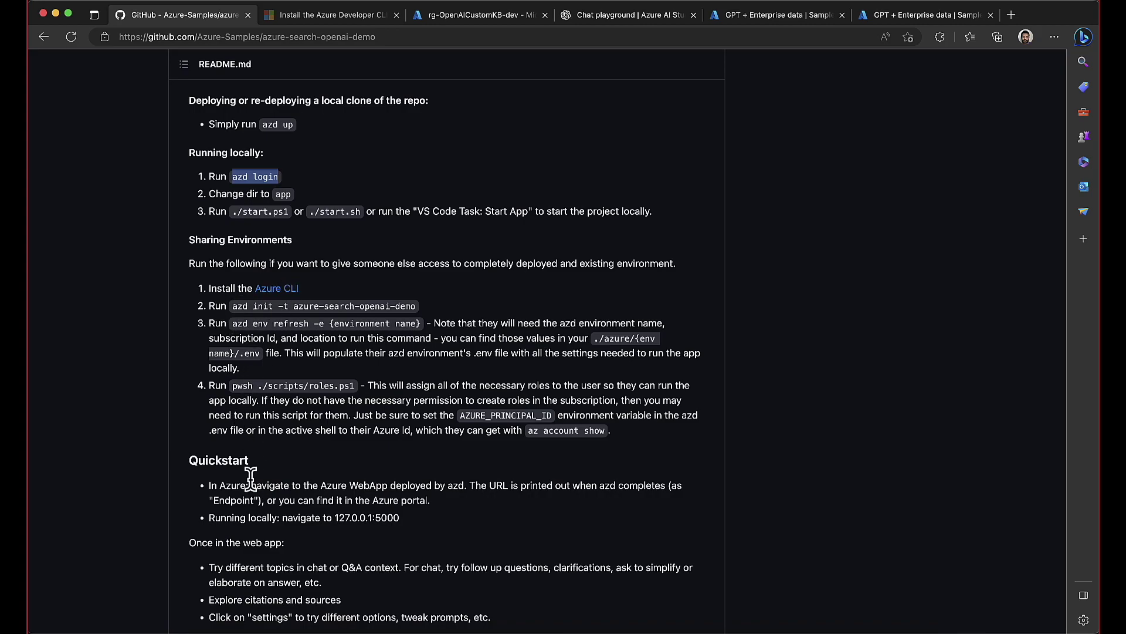
scroll(250, 478, "up", 3)
left_click_drag(217, 206, 315, 211)
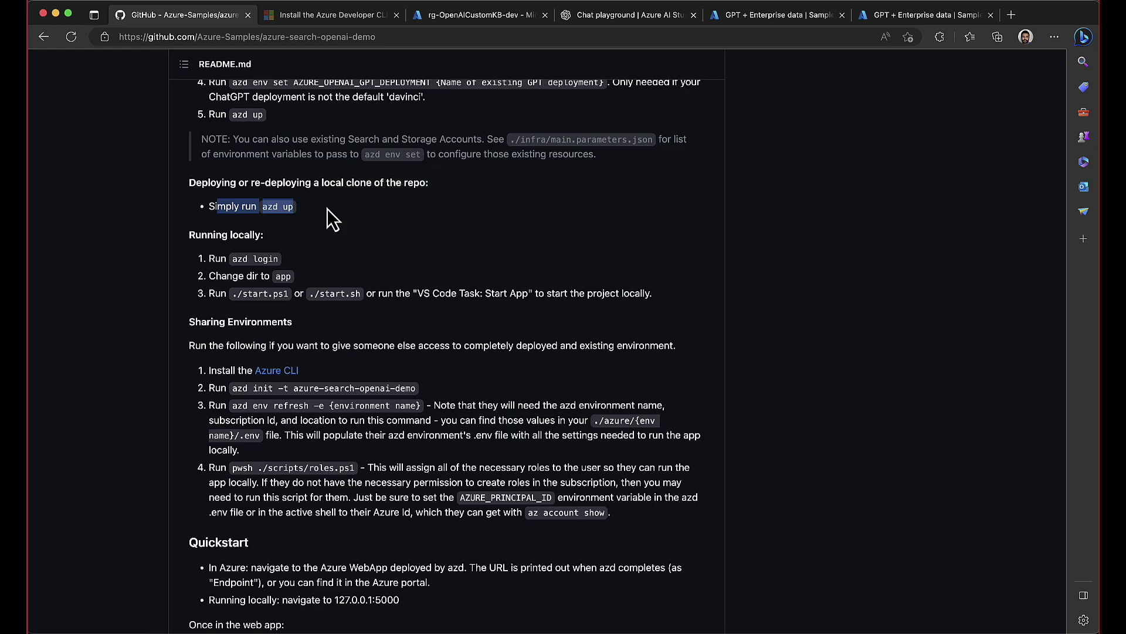
scroll(274, 209, "down", 5)
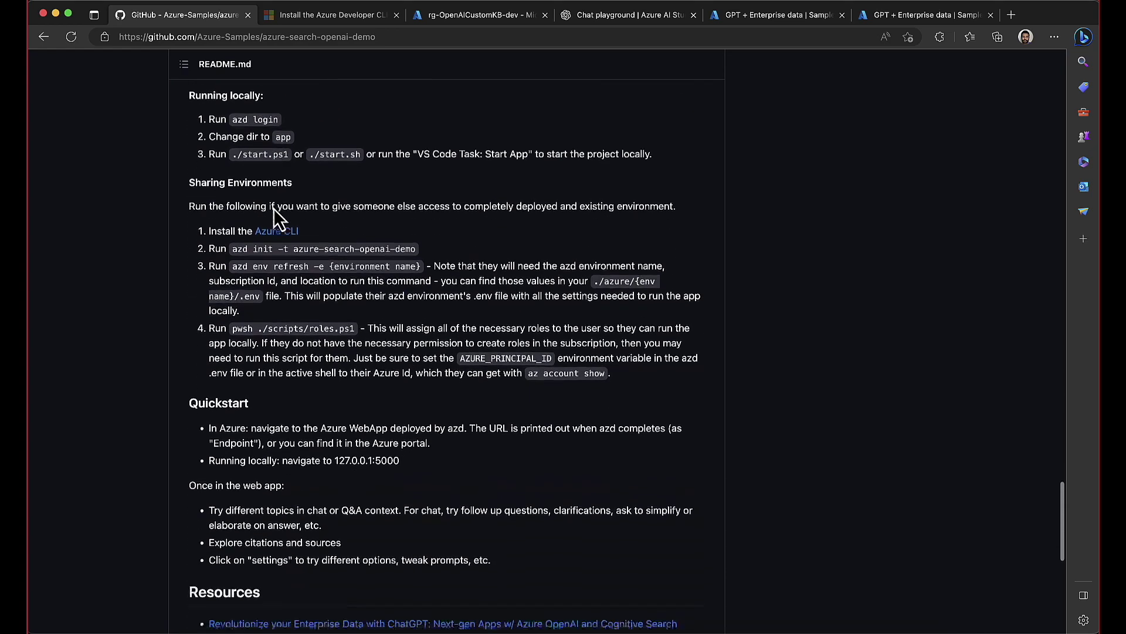
scroll(273, 209, "up", 3)
scroll(273, 209, "down", 3)
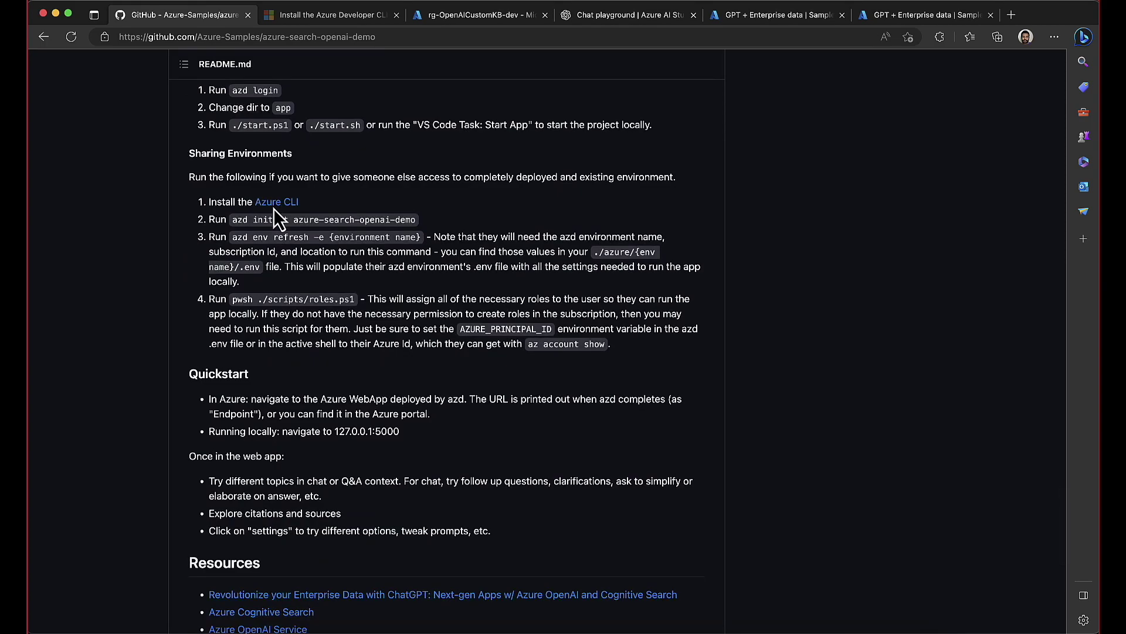
scroll(274, 209, "up", 6)
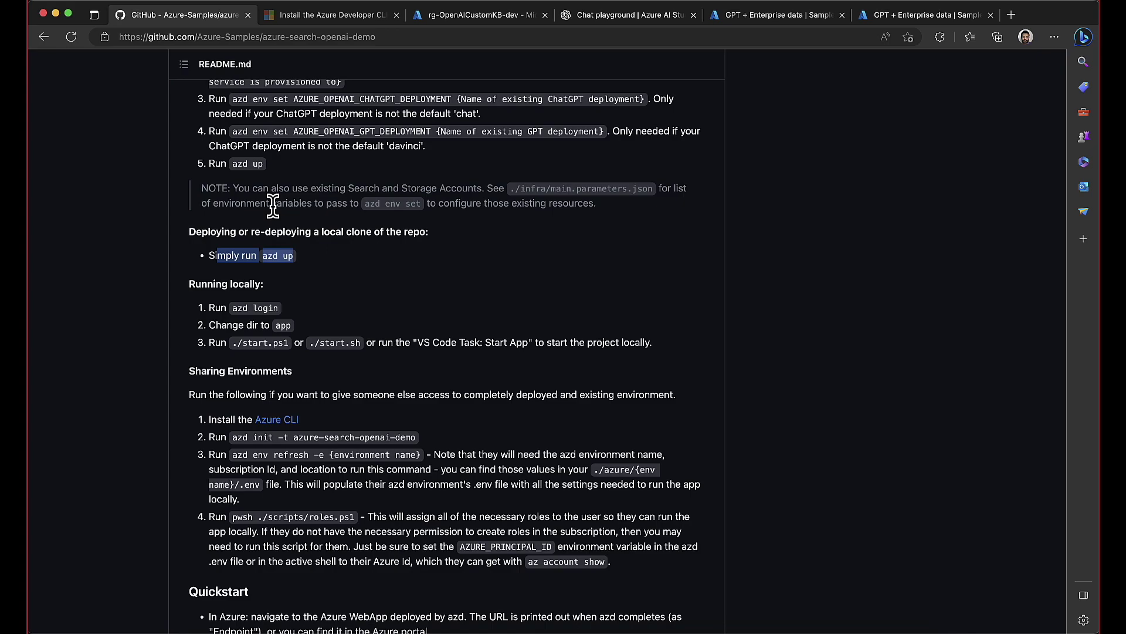
Examine the content blob container in the storage account of rg-OpenAICustomKB-dev, then return to the resource group overview.
left_click(420, 15)
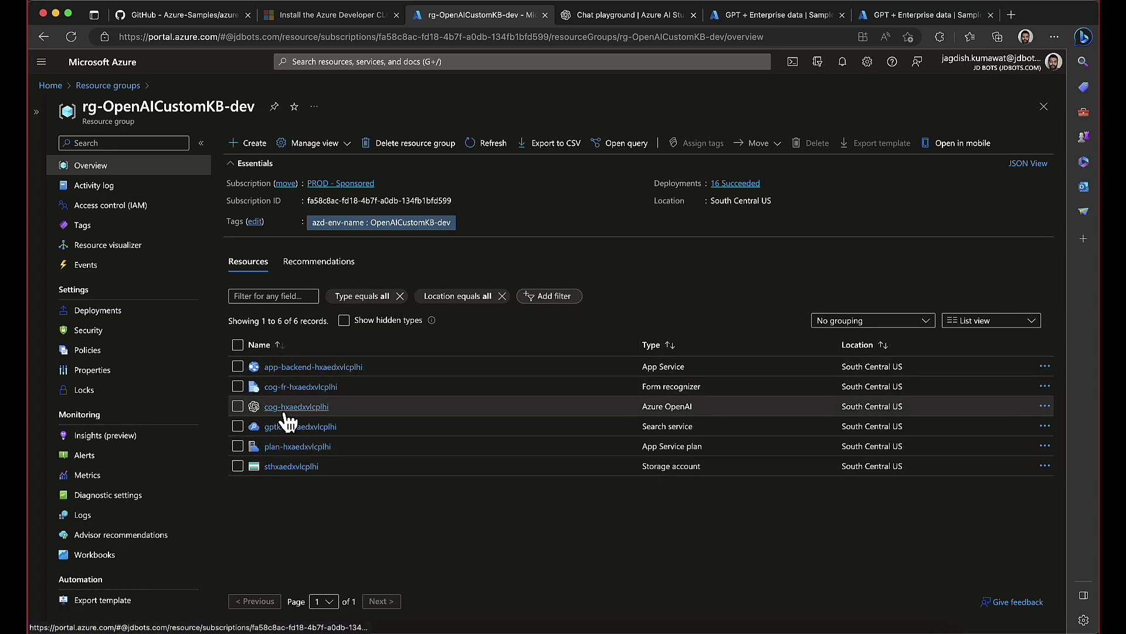
left_click(281, 467)
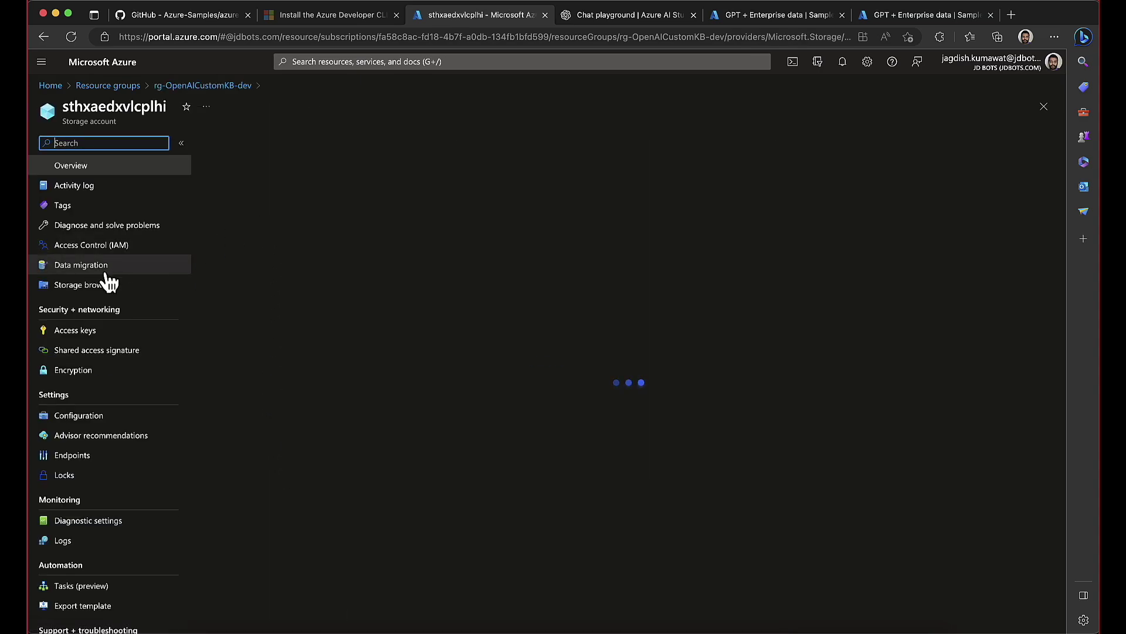
left_click(97, 305)
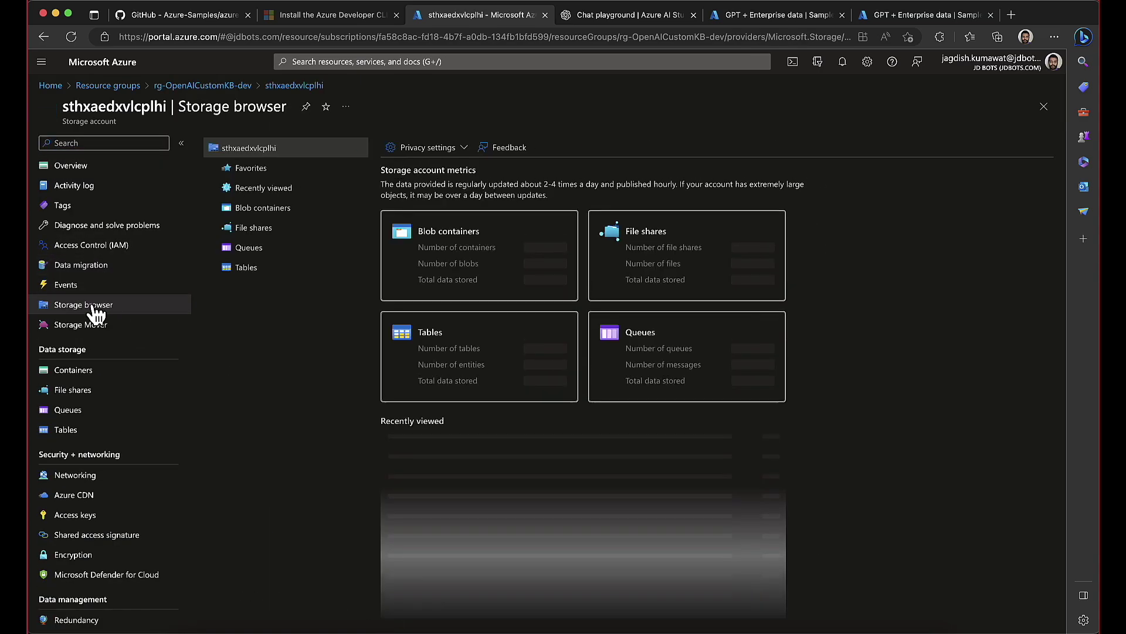
left_click(304, 205)
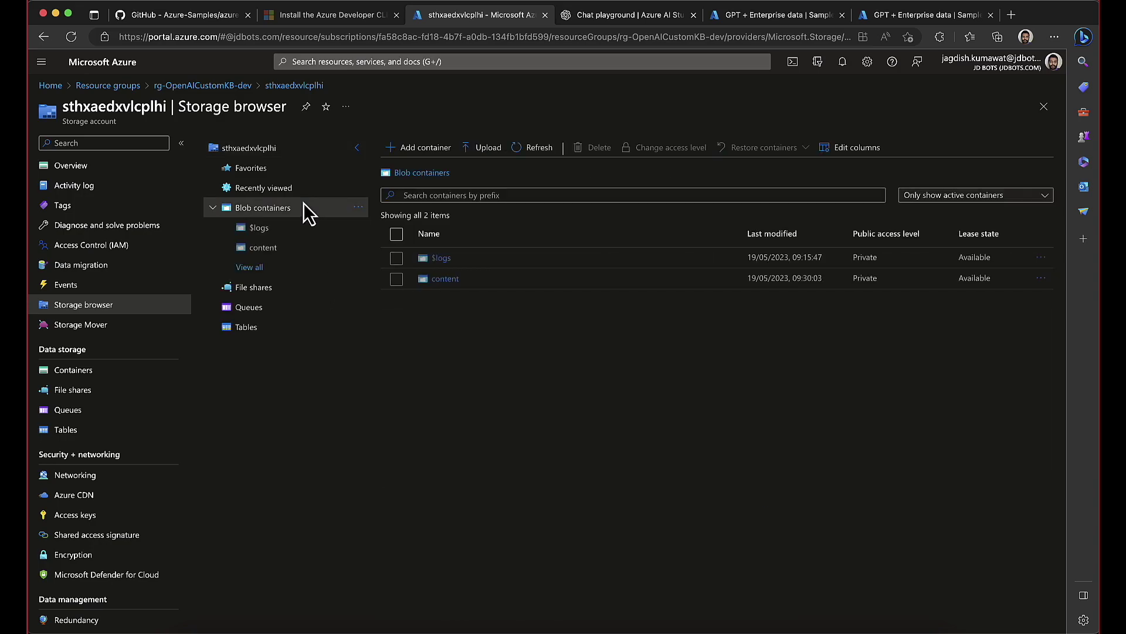
left_click(446, 279)
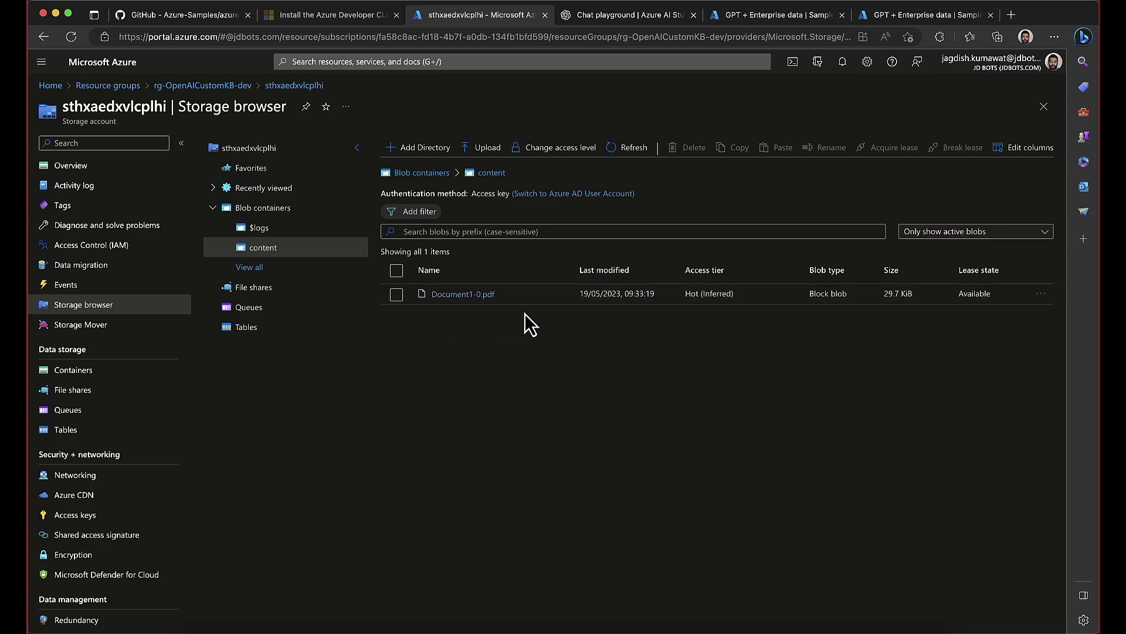
left_click(196, 88)
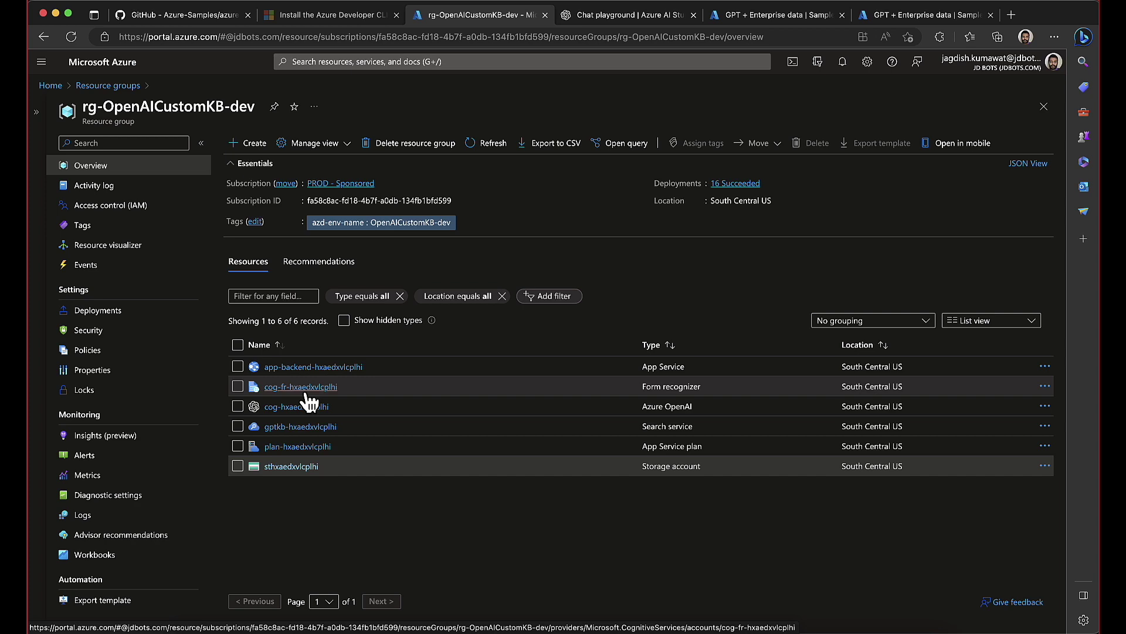
Switch to Visual Studio Code and view the beginning of the backend's app.py with its Azure service settings.
left_click(531, 623)
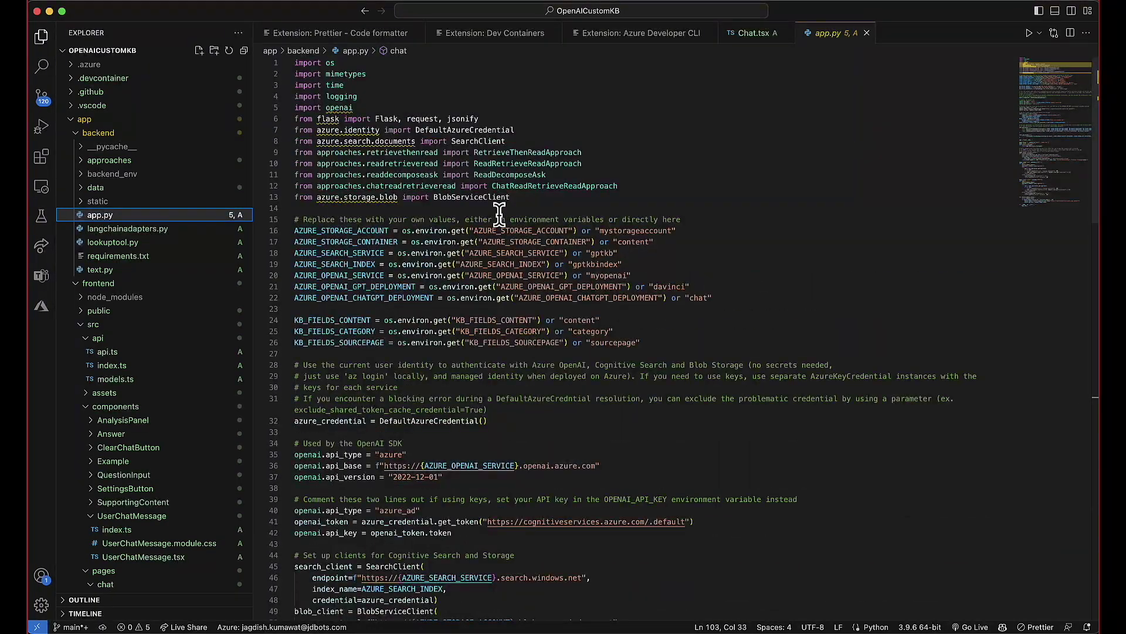
scroll(499, 214, "up", 15)
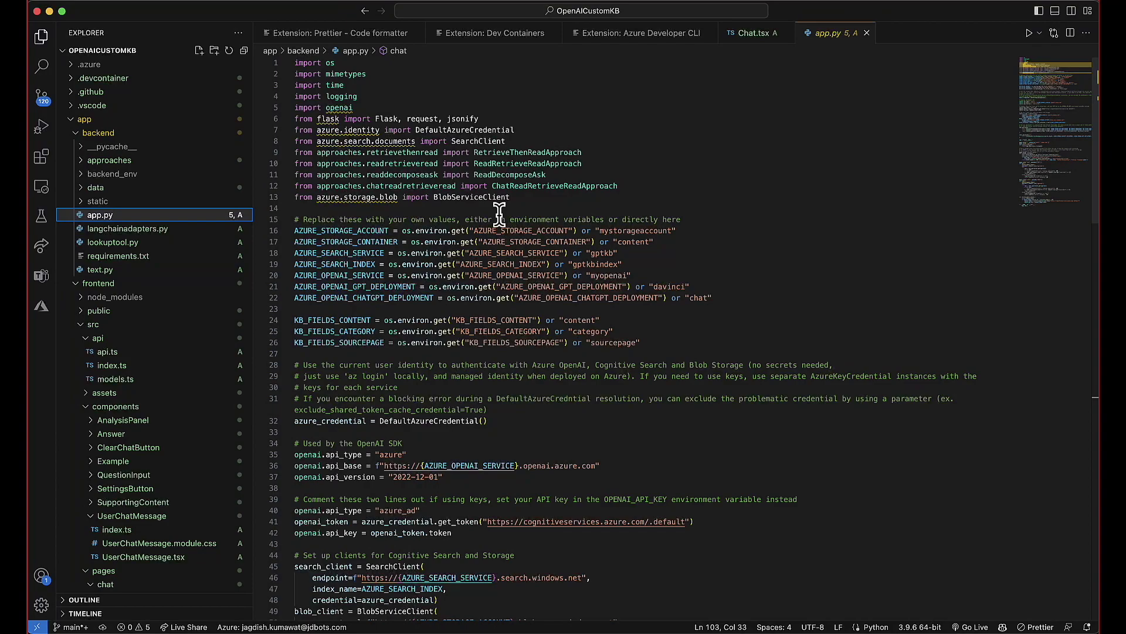